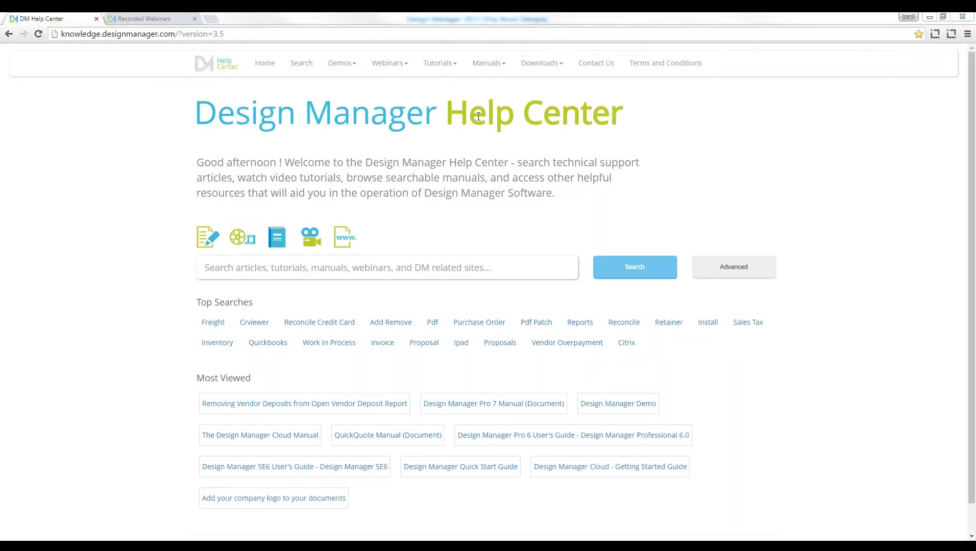
Highlight the Help Center heading and its web address, and open the Recorded Webinars page.
{"action": "left_click_drag", "start_coordinate": [446, 109], "coordinate": [635, 121]}
{"action": "left_click_drag", "start_coordinate": [175, 34], "coordinate": [43, 33]}
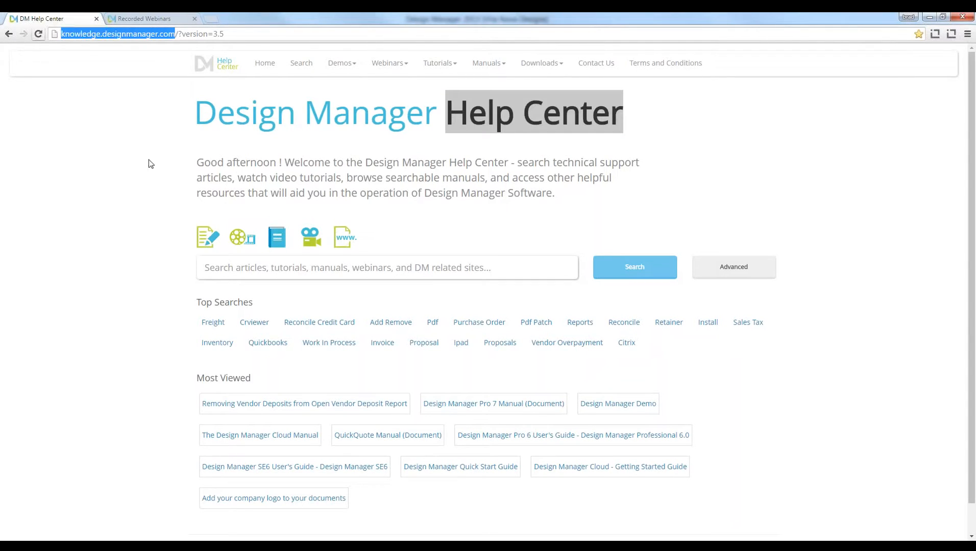
{"action": "left_click", "coordinate": [406, 64]}
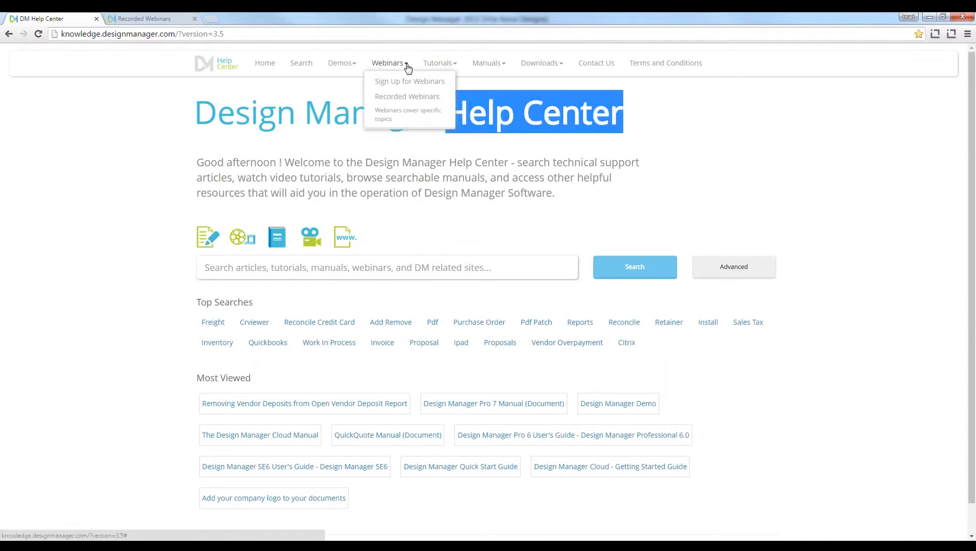
{"action": "left_click", "coordinate": [409, 103]}
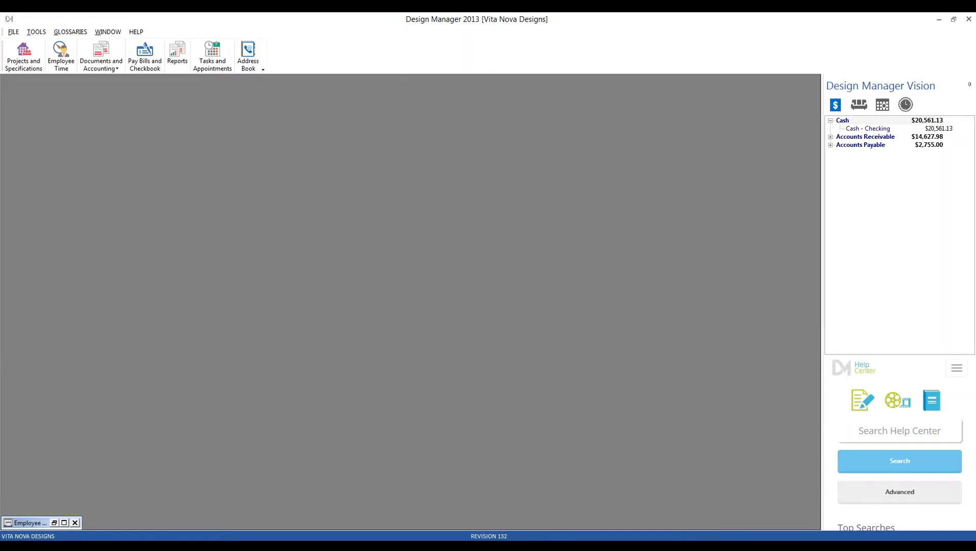
Switch back to the browser to show the Time Billing recorded webinar, and return to Design Manager.
{"action": "left_click", "coordinate": [638, 545]}
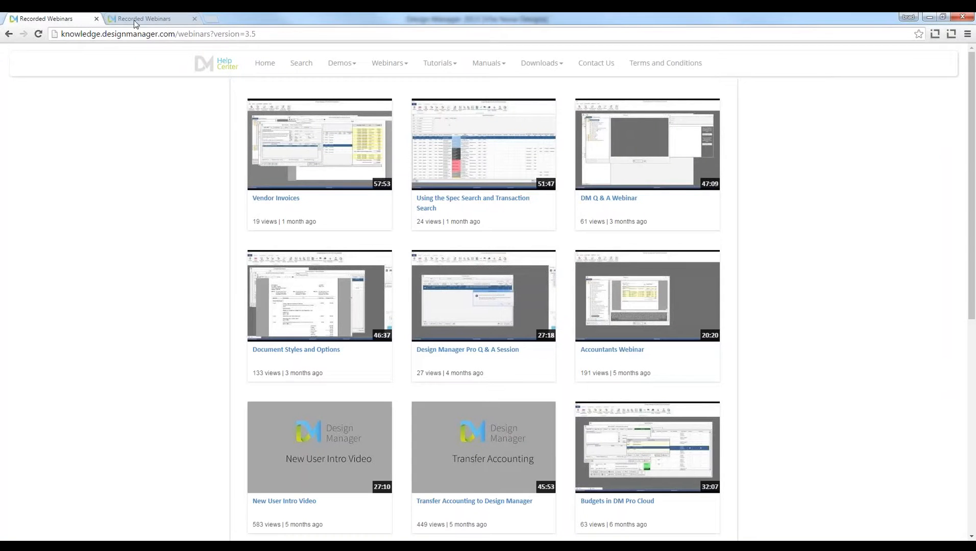
{"action": "left_click", "coordinate": [146, 21]}
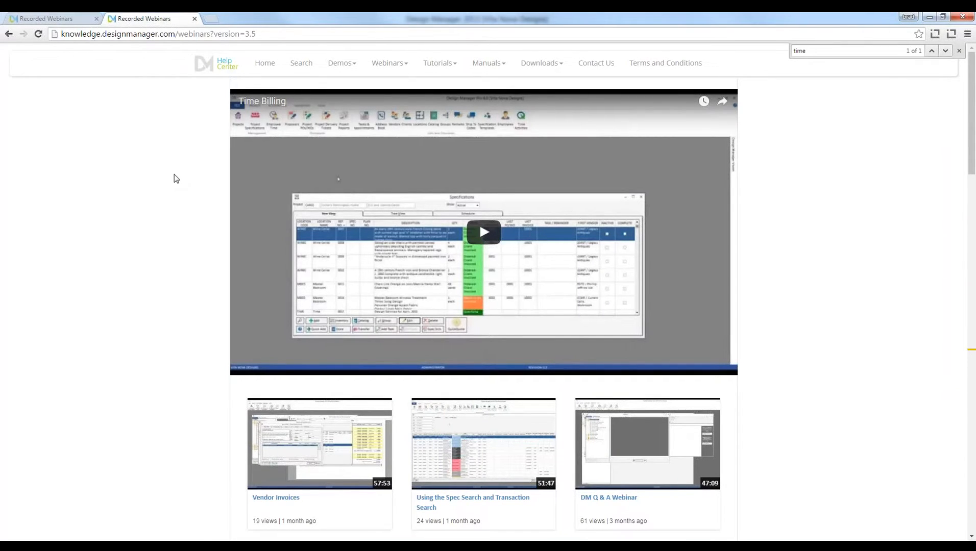
{"action": "left_click", "coordinate": [962, 19]}
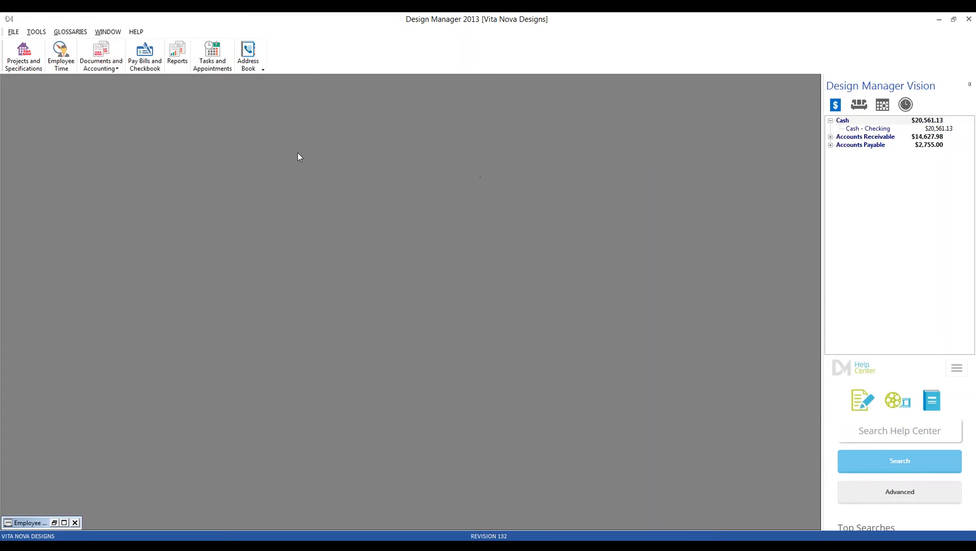
Open the company's advanced time options and examine the default location and sales category for time entries.
{"action": "left_click", "coordinate": [13, 32]}
{"action": "left_click", "coordinate": [71, 47]}
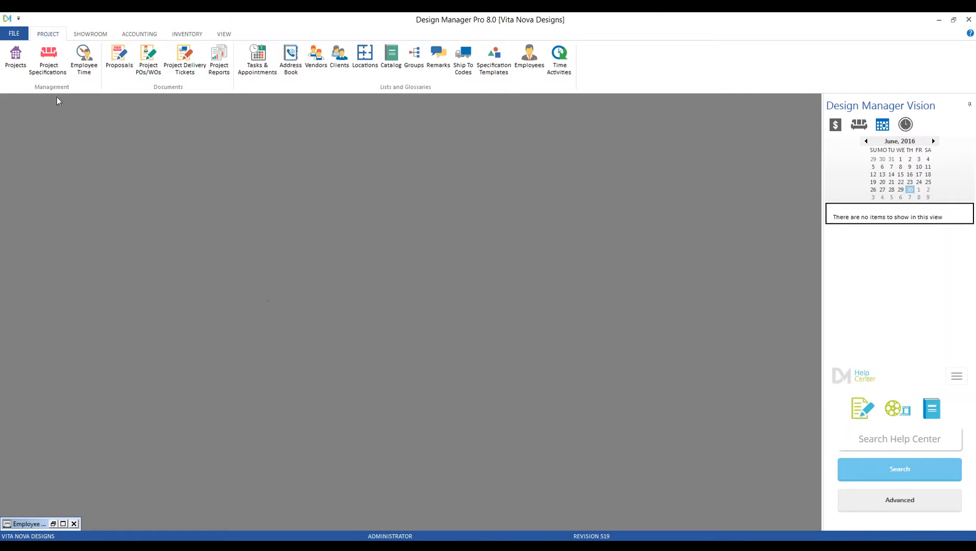
{"action": "left_click", "coordinate": [14, 33]}
{"action": "left_click", "coordinate": [55, 58]}
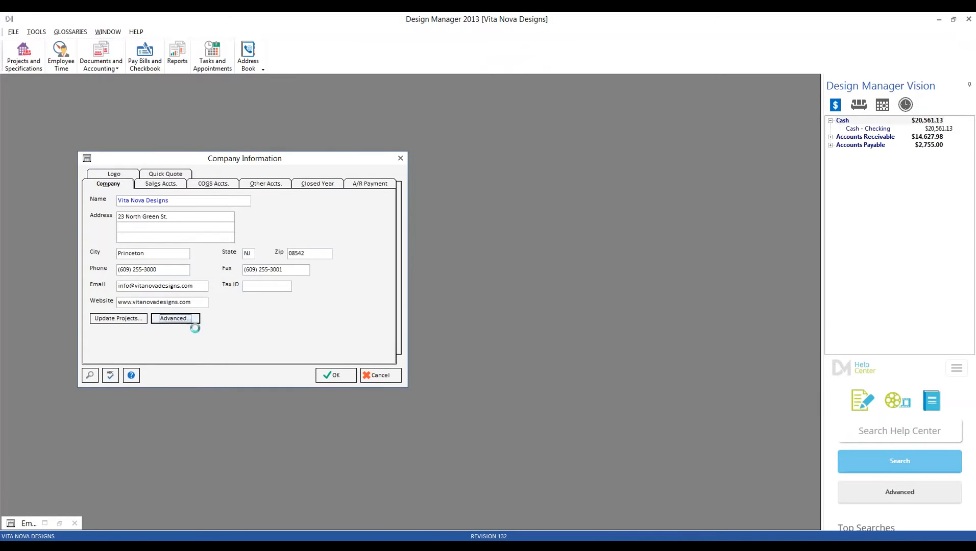
{"action": "left_click", "coordinate": [184, 319]}
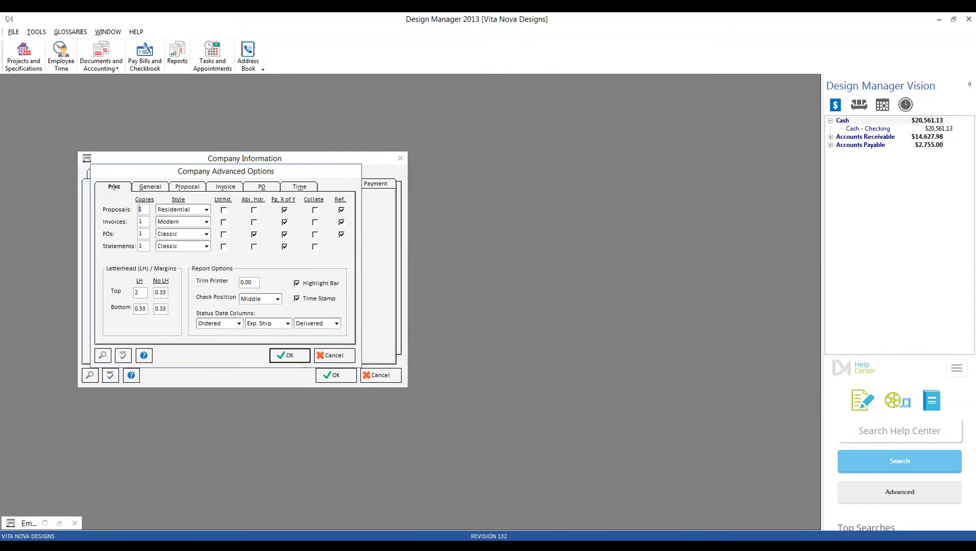
{"action": "left_click", "coordinate": [296, 186]}
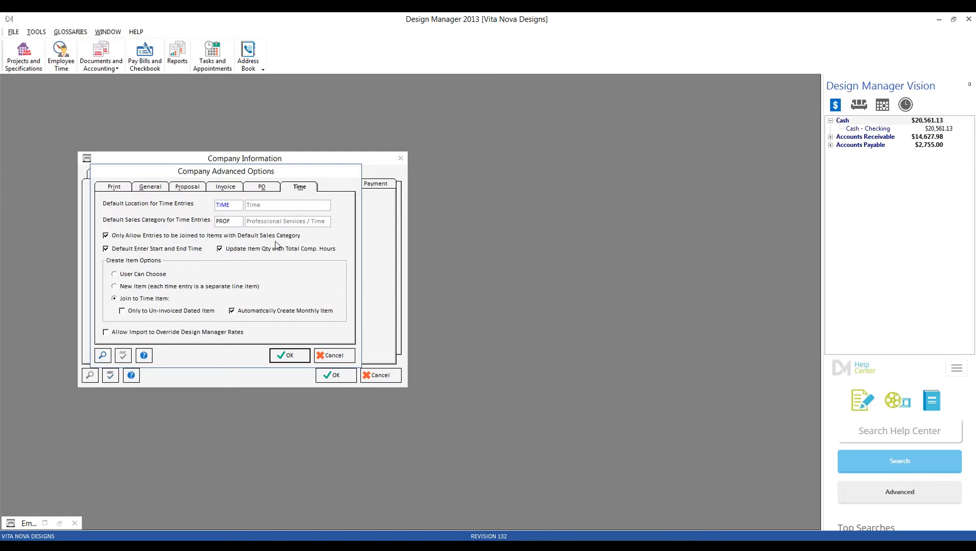
{"action": "key", "text": "Tab"}
{"action": "left_click", "coordinate": [230, 220]}
{"action": "left_click", "coordinate": [241, 206]}
Restore the Employee Time window, view a blank time entry form and cancel it.
{"action": "left_click", "coordinate": [59, 524]}
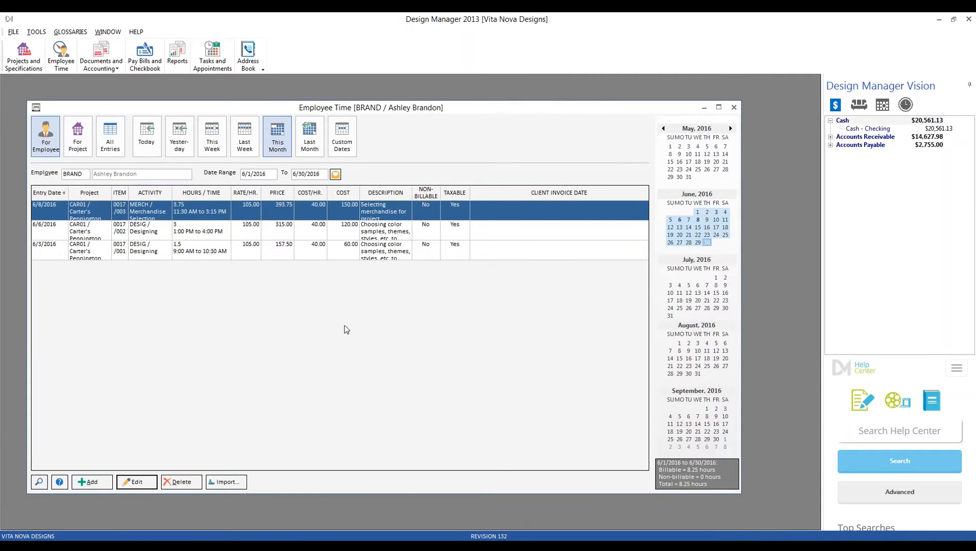
{"action": "left_click", "coordinate": [86, 482]}
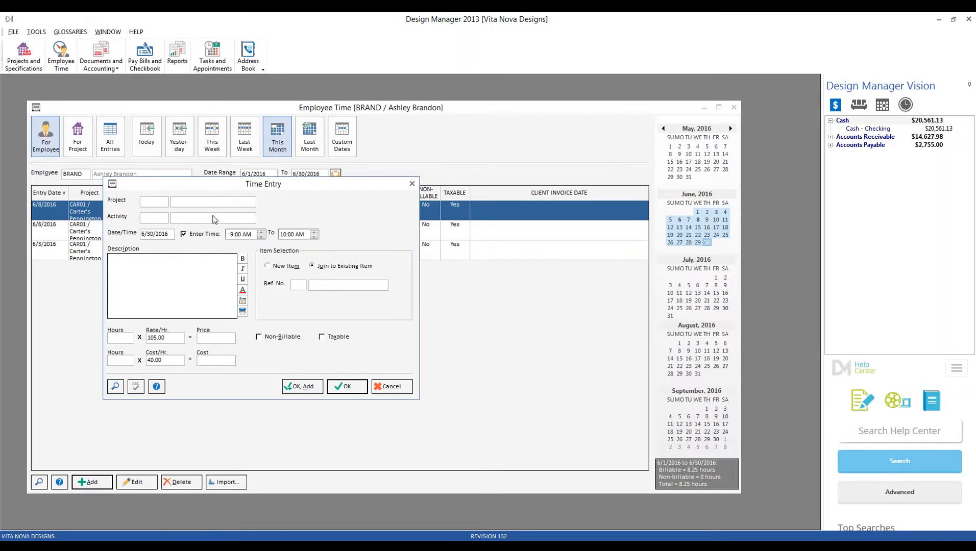
{"action": "left_click", "coordinate": [393, 386]}
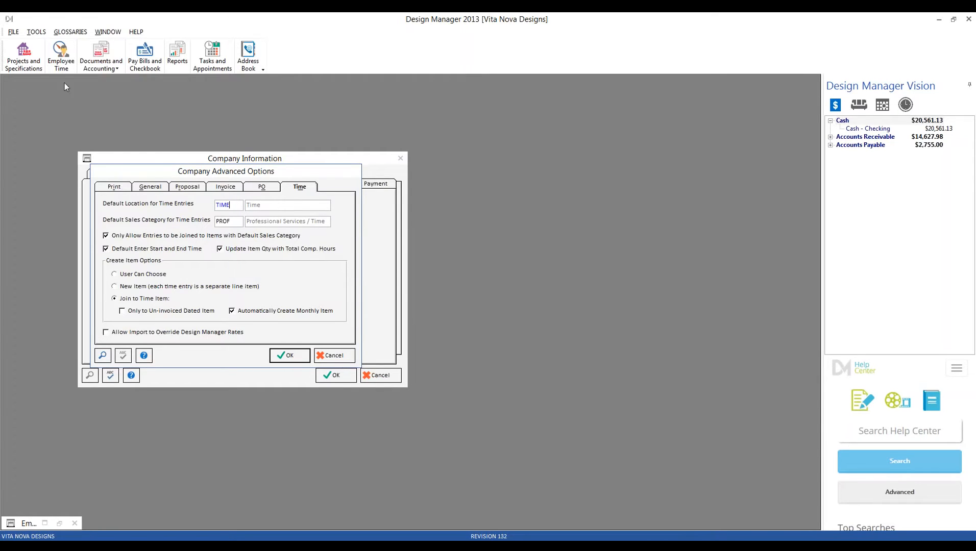
Open Projects and Specifications and expand project CAR01 down to the time entries under the June 2016 time item.
{"action": "left_click", "coordinate": [32, 61]}
{"action": "left_click_drag", "start_coordinate": [116, 191], "coordinate": [56, 103]}
{"action": "left_click", "coordinate": [62, 189]}
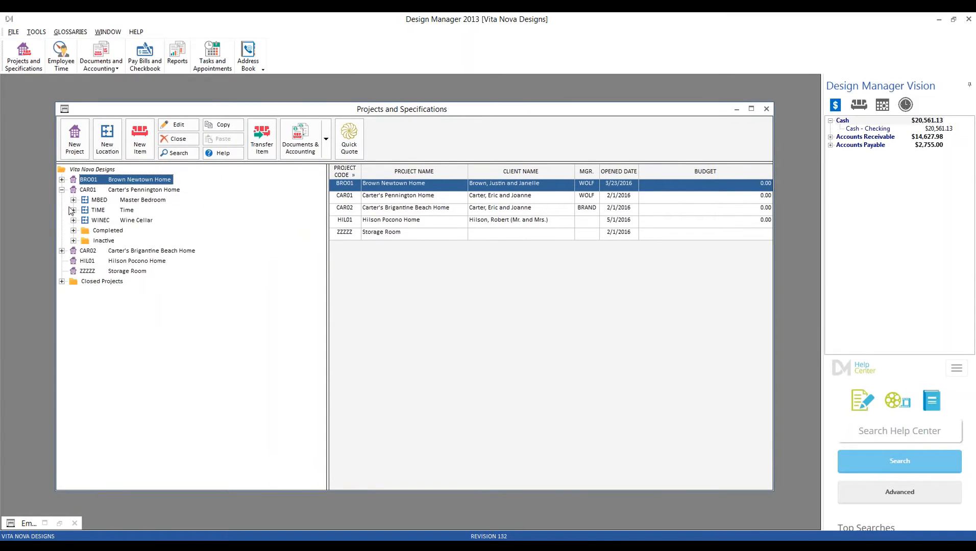
{"action": "left_click", "coordinate": [74, 210]}
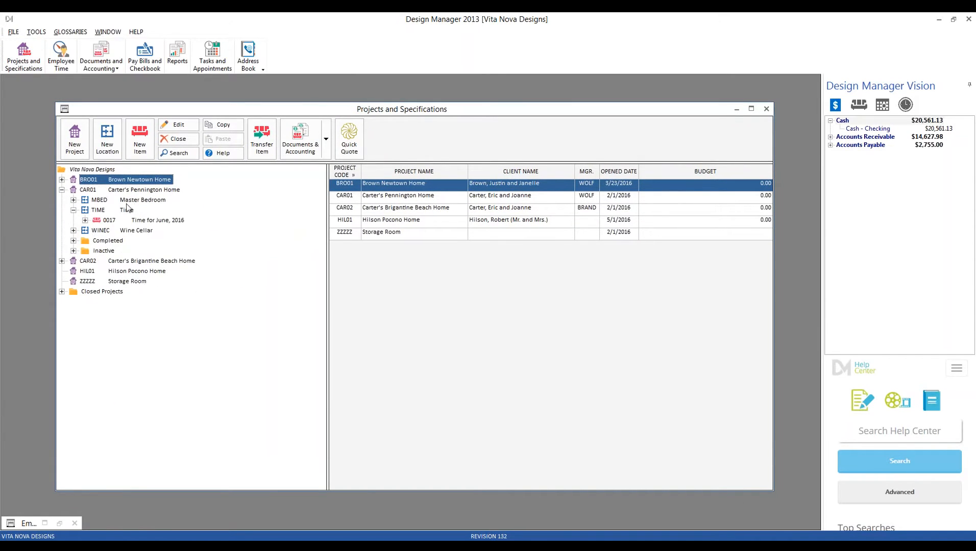
{"action": "left_click", "coordinate": [121, 222]}
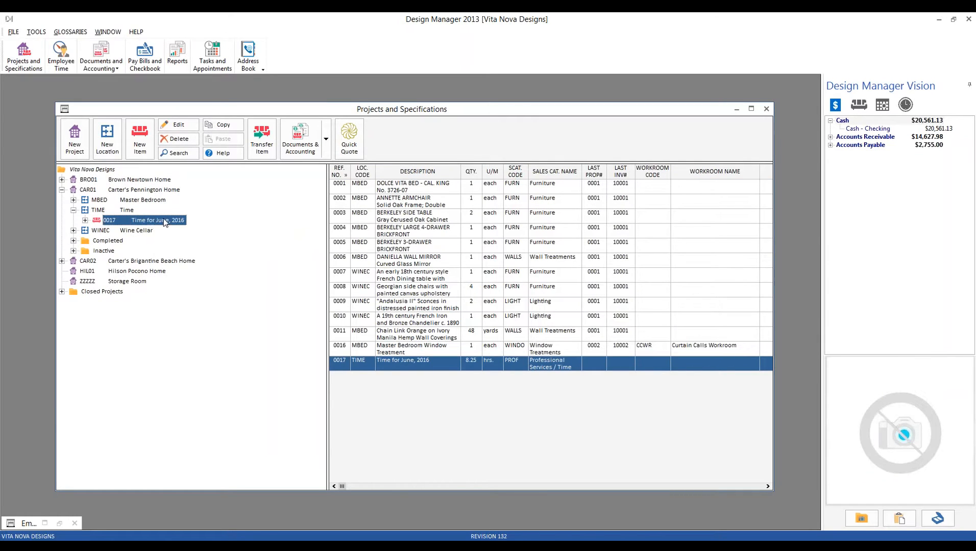
{"action": "left_click", "coordinate": [85, 220]}
{"action": "left_click", "coordinate": [213, 234]}
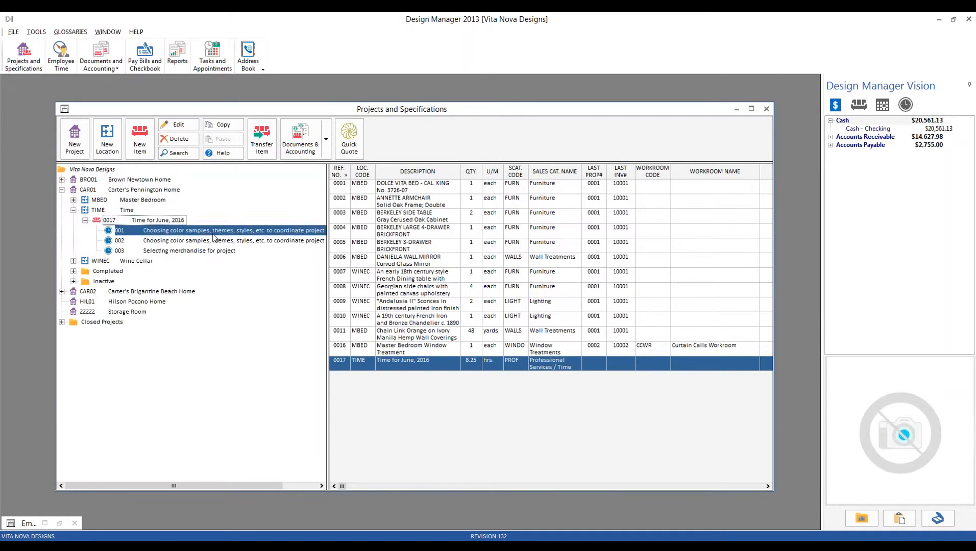
Examine the time components 001, 002 and 003 of item 0017 in the component list.
{"action": "left_click", "coordinate": [213, 239]}
{"action": "left_click", "coordinate": [211, 251]}
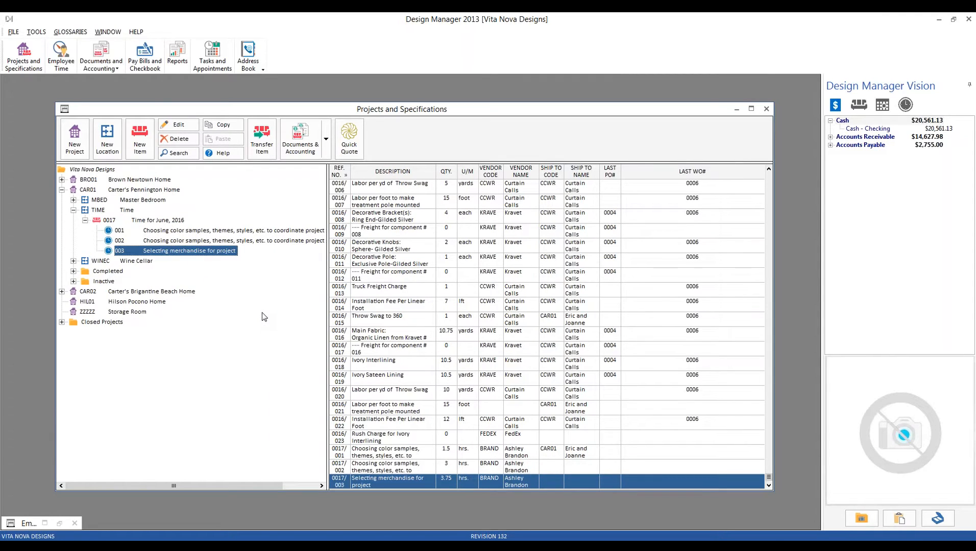
{"action": "left_click", "coordinate": [427, 455]}
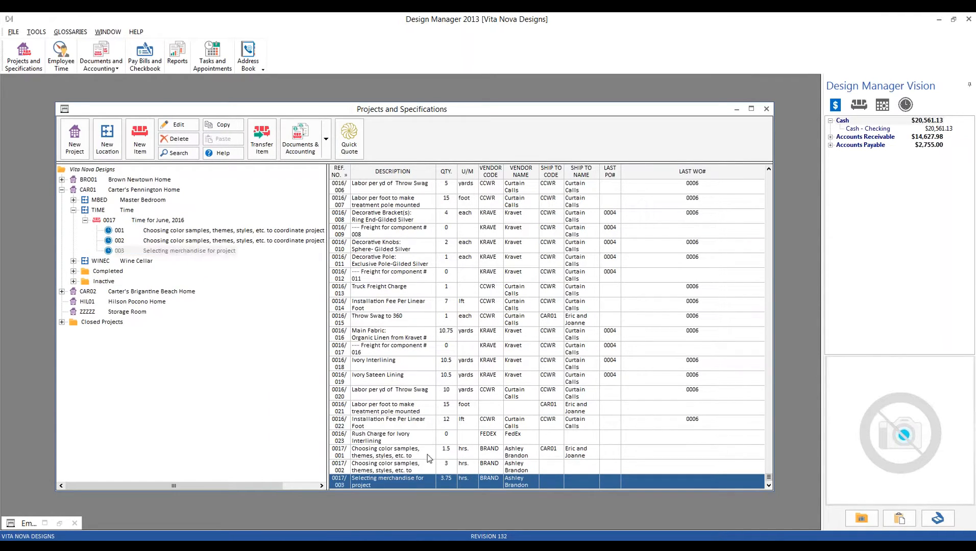
{"action": "left_click", "coordinate": [427, 456]}
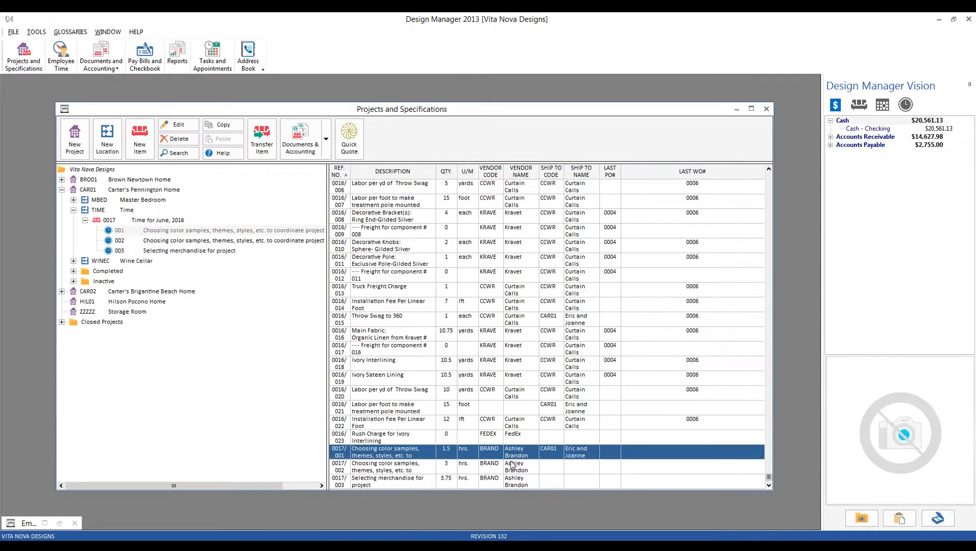
{"action": "left_click", "coordinate": [449, 467]}
{"action": "left_click", "coordinate": [460, 482]}
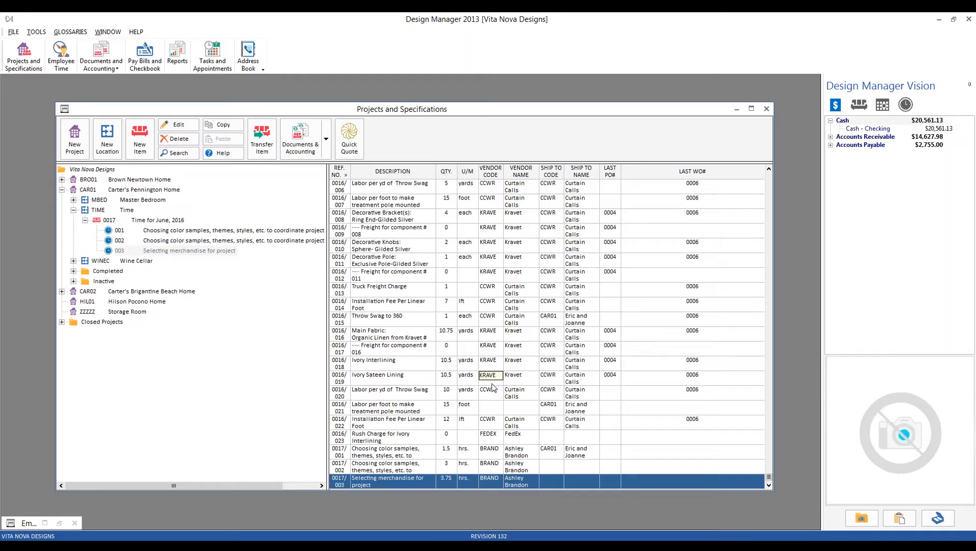
Review the details of the June 2016 time item, and leave it and the company options without saving.
{"action": "left_click", "coordinate": [168, 220]}
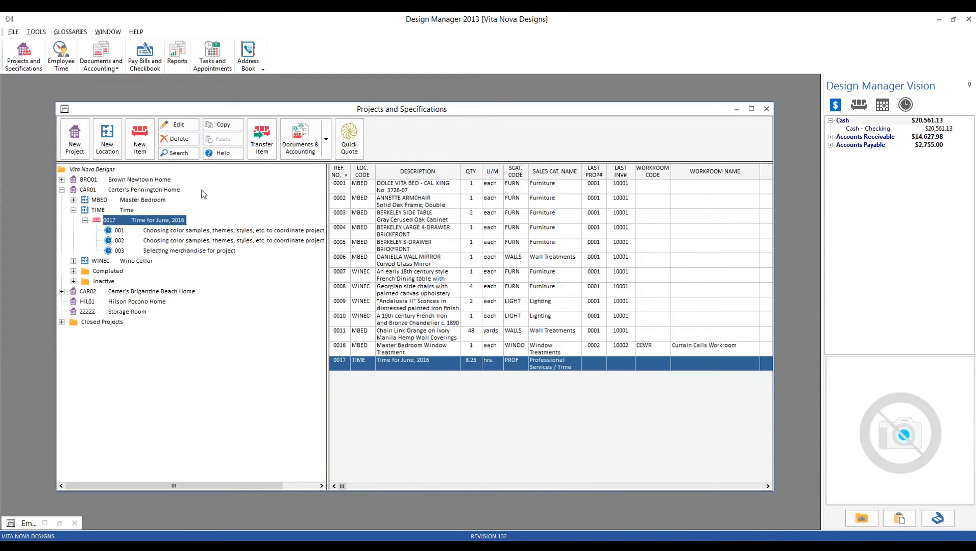
{"action": "left_click", "coordinate": [178, 125]}
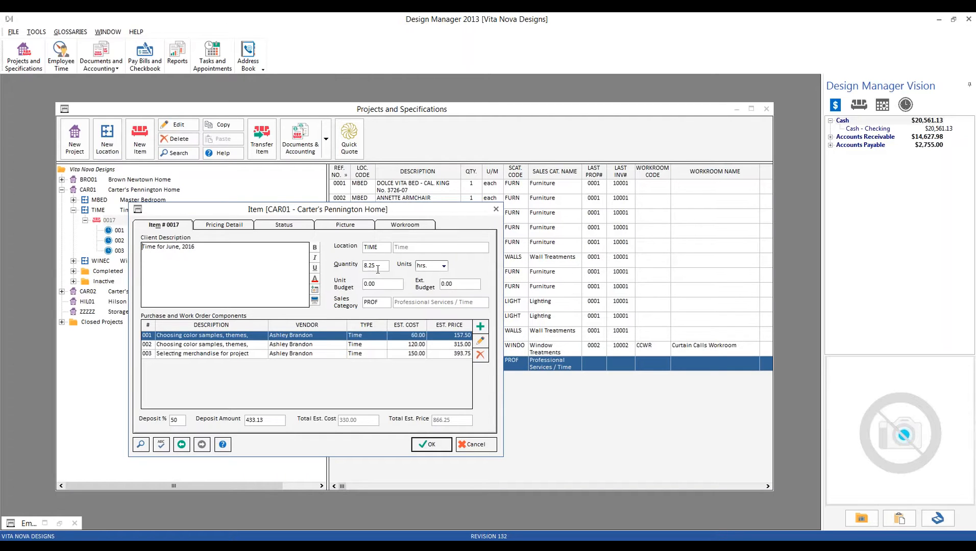
{"action": "left_click", "coordinate": [487, 441]}
{"action": "left_click", "coordinate": [766, 109]}
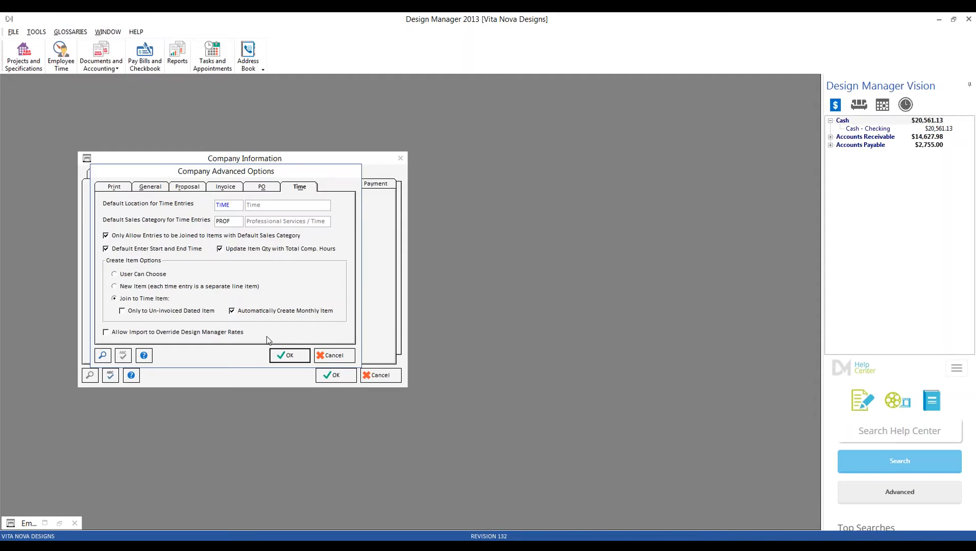
{"action": "left_click", "coordinate": [333, 357]}
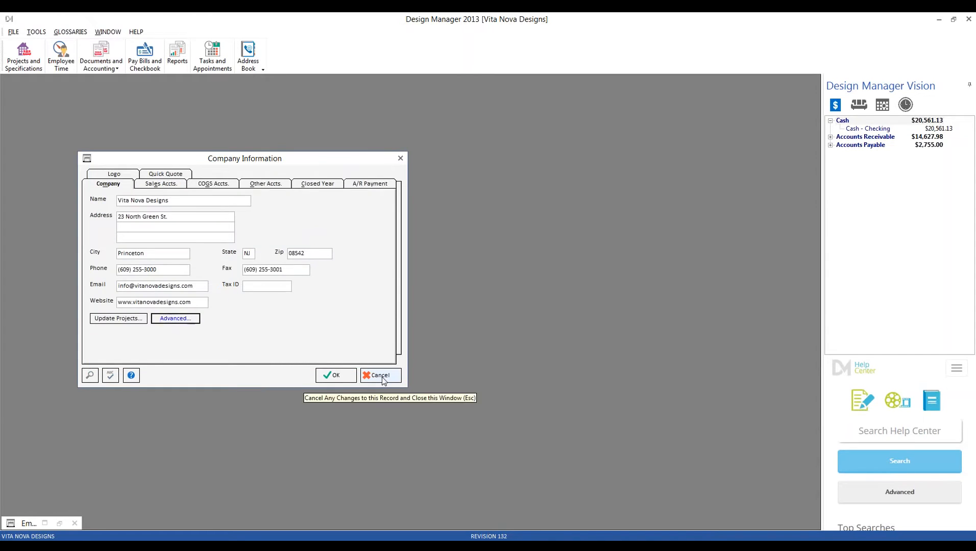
{"action": "left_click", "coordinate": [381, 376]}
Review the advanced time options in project BRO01's defaults, and cancel without saving.
{"action": "left_click", "coordinate": [29, 70]}
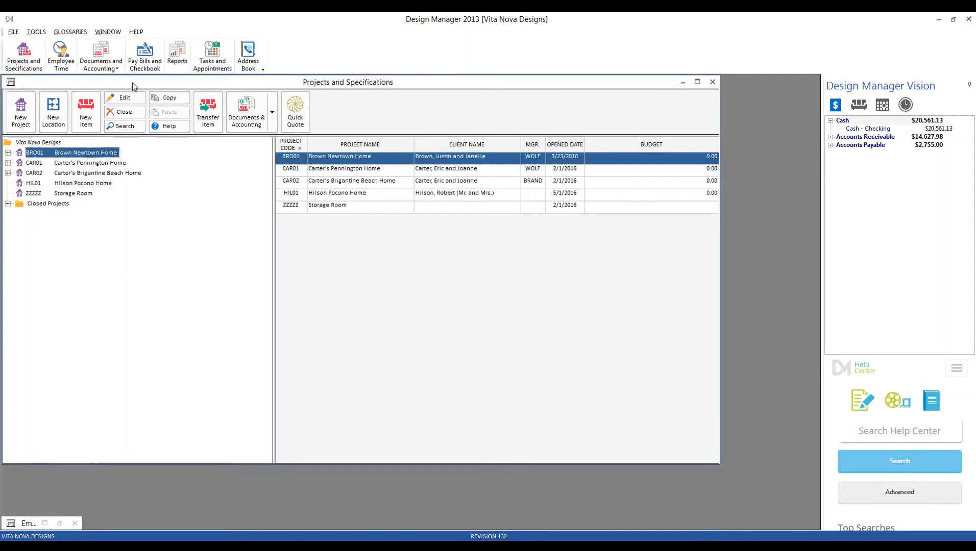
{"action": "left_click_drag", "start_coordinate": [133, 83], "coordinate": [174, 108]}
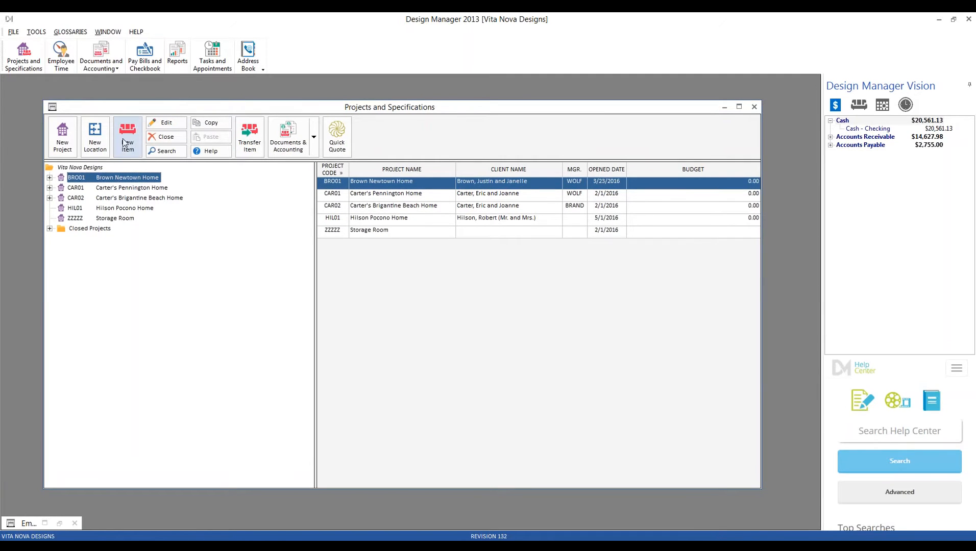
{"action": "left_click", "coordinate": [164, 126]}
{"action": "left_click", "coordinate": [114, 102]}
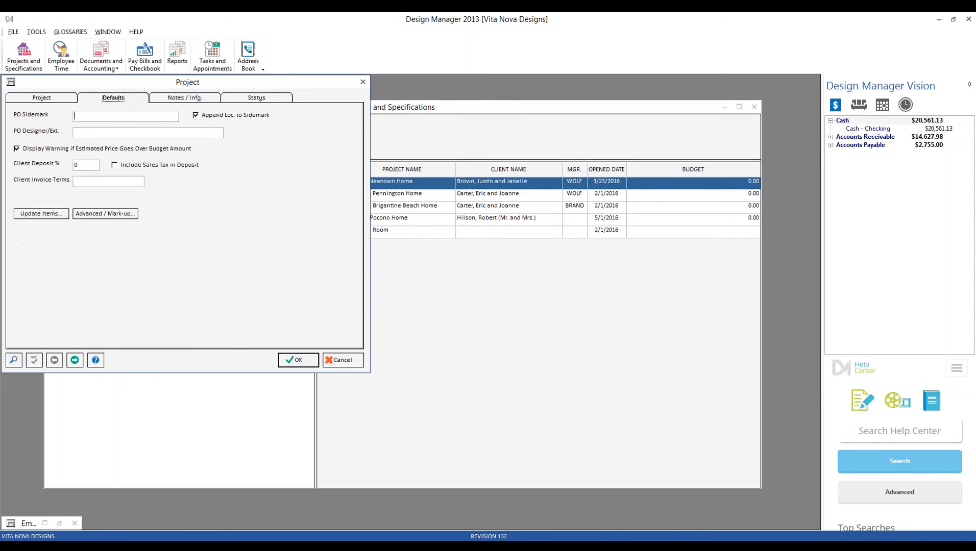
{"action": "left_click", "coordinate": [129, 216]}
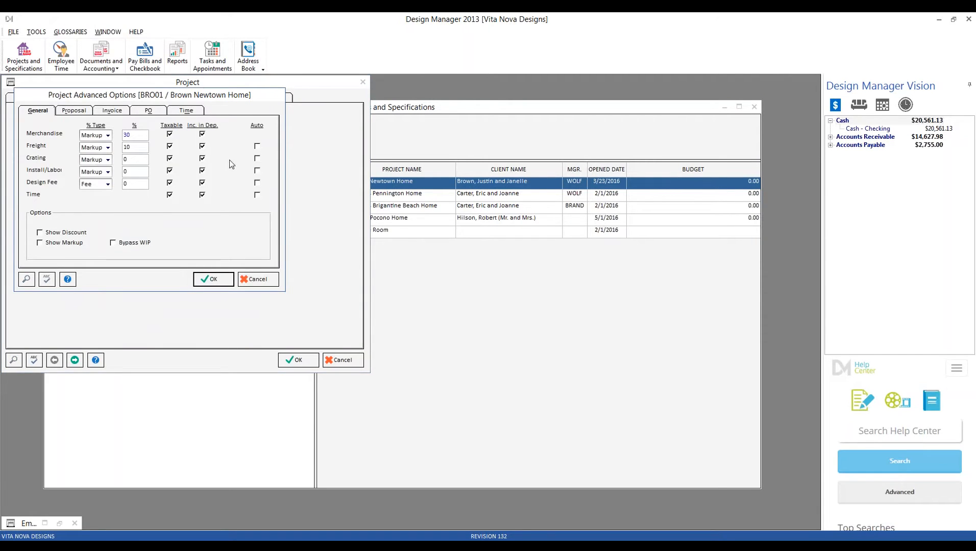
{"action": "left_click", "coordinate": [195, 112]}
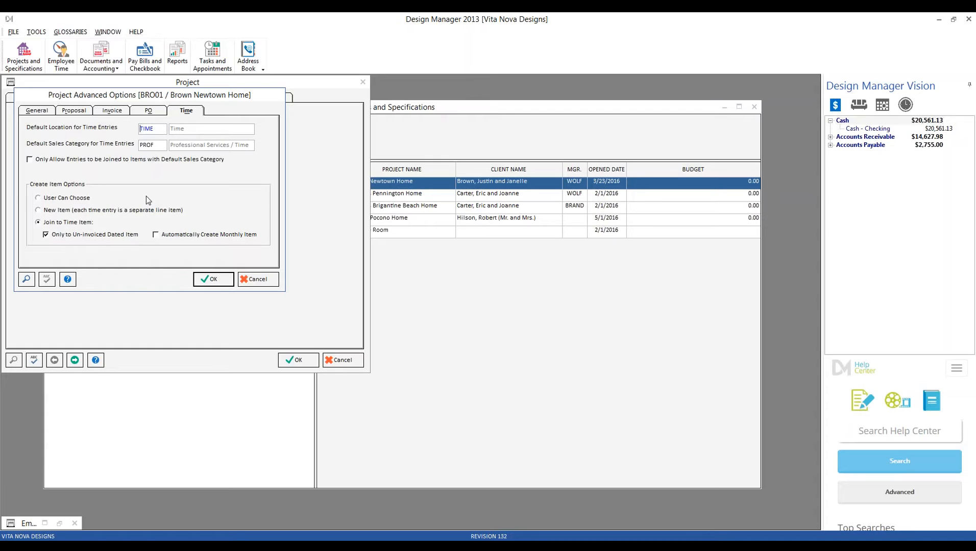
{"action": "left_click", "coordinate": [263, 281]}
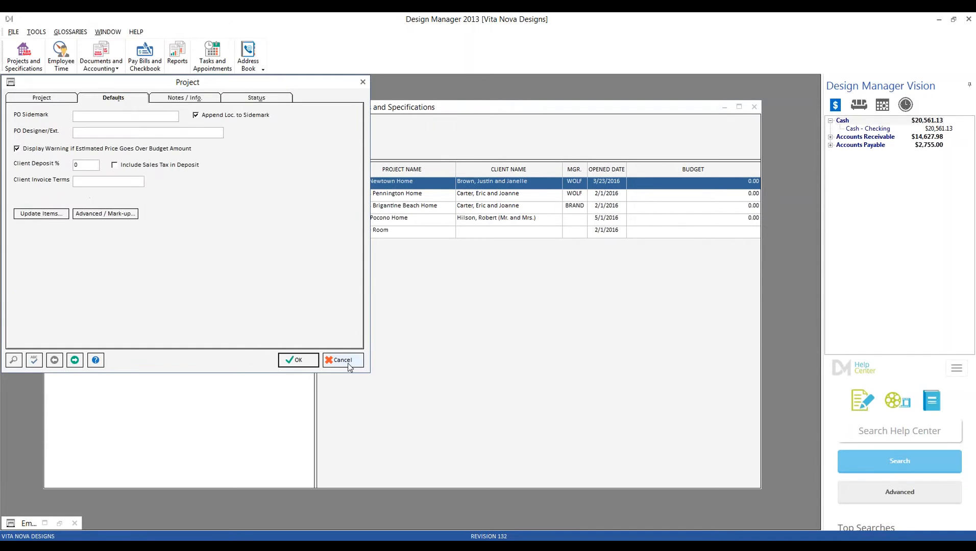
{"action": "left_click", "coordinate": [348, 365]}
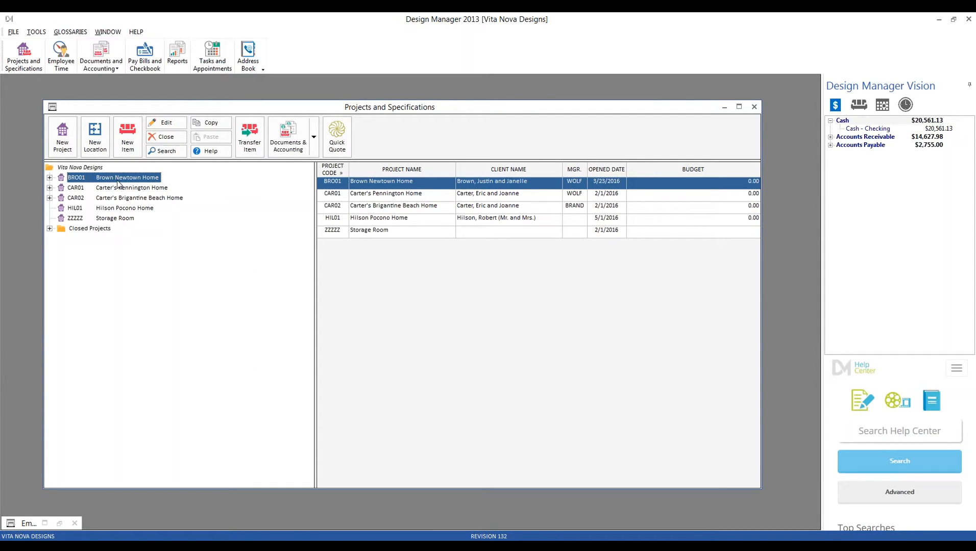
Start a new item in project BRO01 and mark it as a time budget.
{"action": "left_click", "coordinate": [128, 137]}
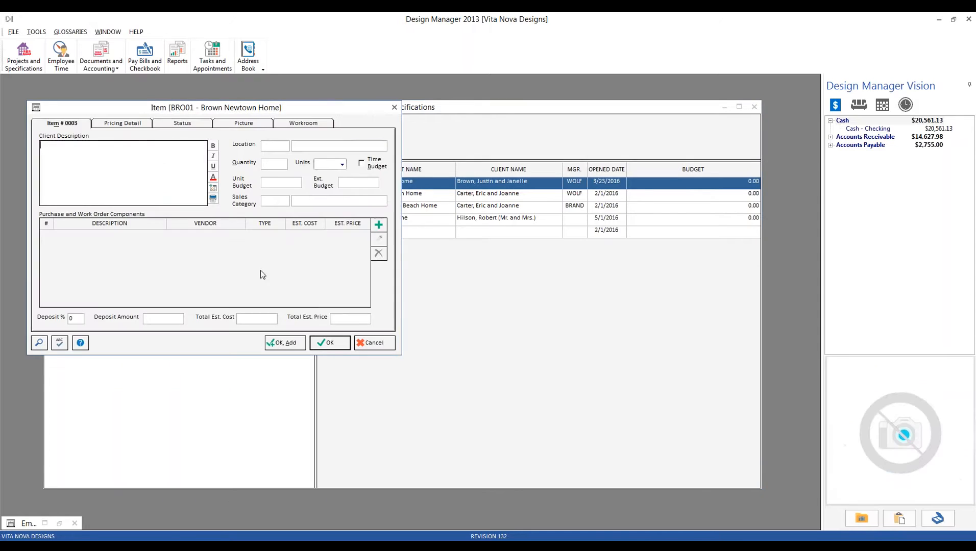
{"action": "left_click_drag", "start_coordinate": [185, 108], "coordinate": [307, 153]}
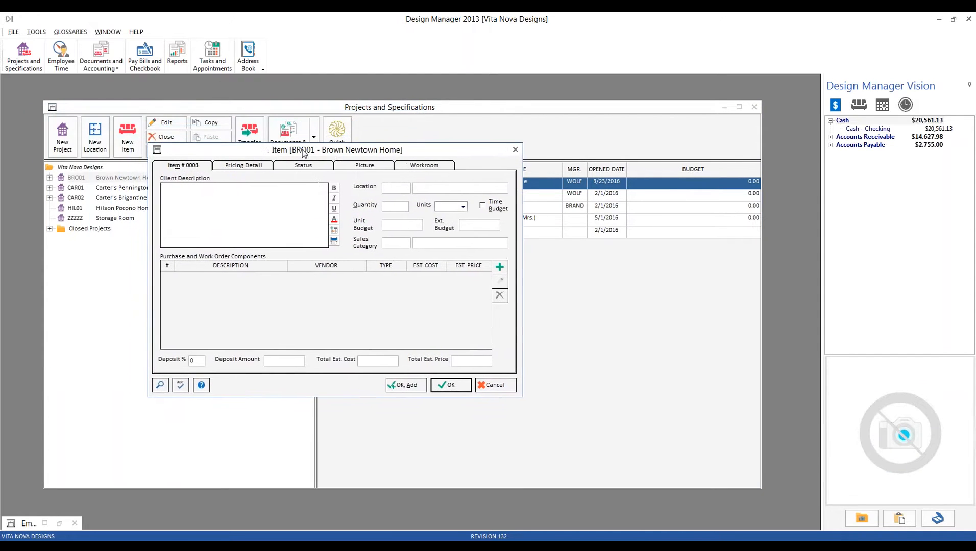
{"action": "left_click", "coordinate": [497, 205]}
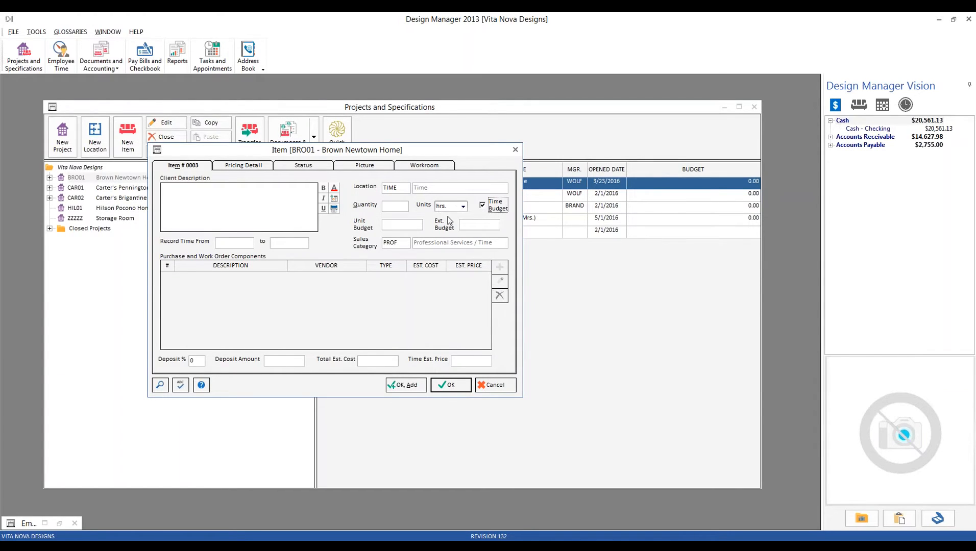
Describe the new item as "Time for June, 2016" and set its record time period from 6/1/2016 to 6/30/2016.
{"action": "left_click", "coordinate": [398, 187]}
{"action": "left_click", "coordinate": [389, 243]}
{"action": "left_click", "coordinate": [238, 216]}
{"action": "type", "text": "Time for June, 2016"}
{"action": "left_click", "coordinate": [160, 384]}
{"action": "left_click", "coordinate": [372, 338]}
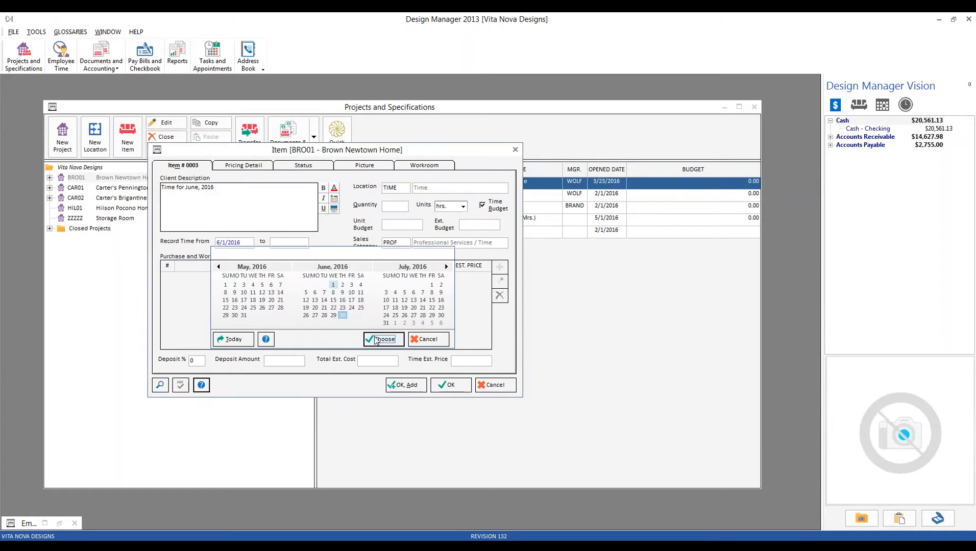
{"action": "left_click", "coordinate": [160, 384]}
{"action": "left_click", "coordinate": [439, 339]}
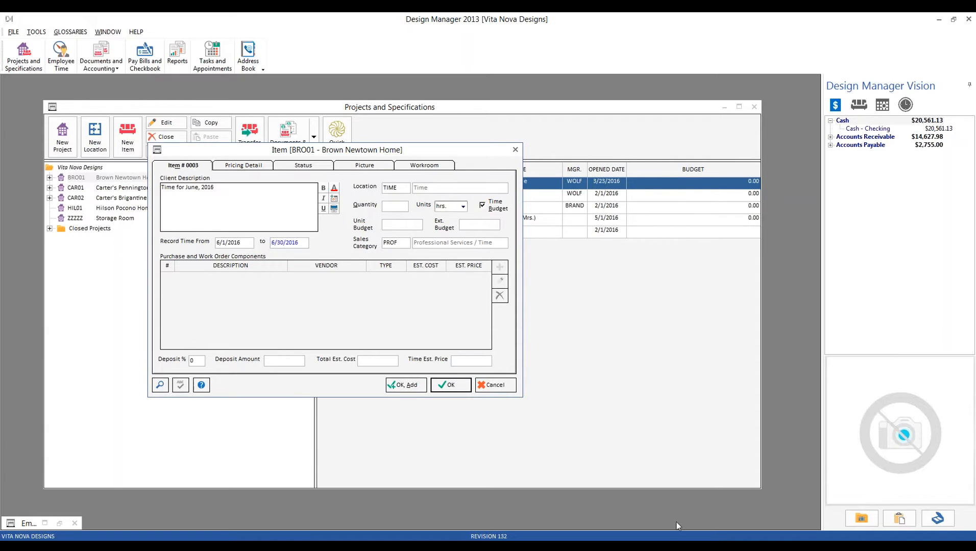
Switch to Design Manager Pro 8.0 and open the specifications of project BRO01.
{"action": "mouse_move", "coordinate": [667, 546]}
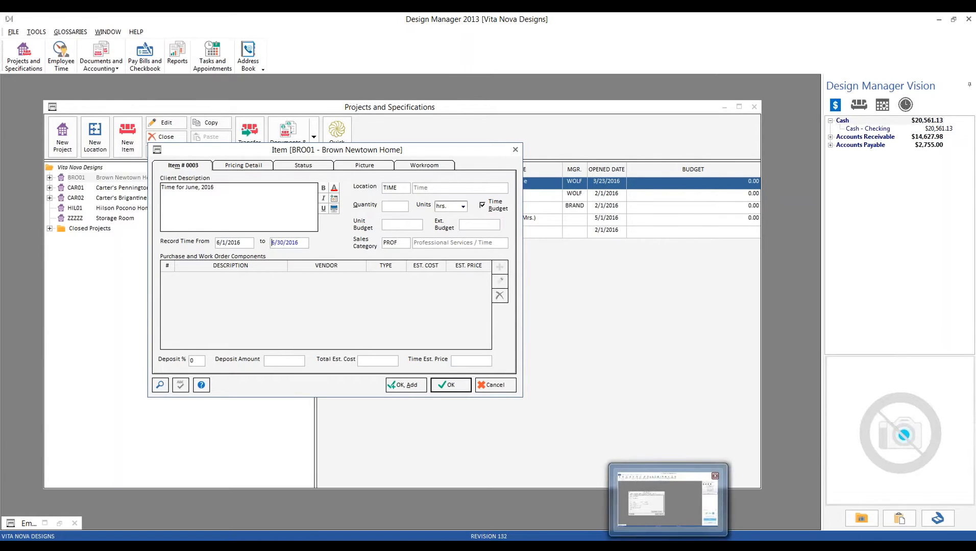
{"action": "left_click", "coordinate": [668, 499]}
{"action": "left_click", "coordinate": [443, 423]}
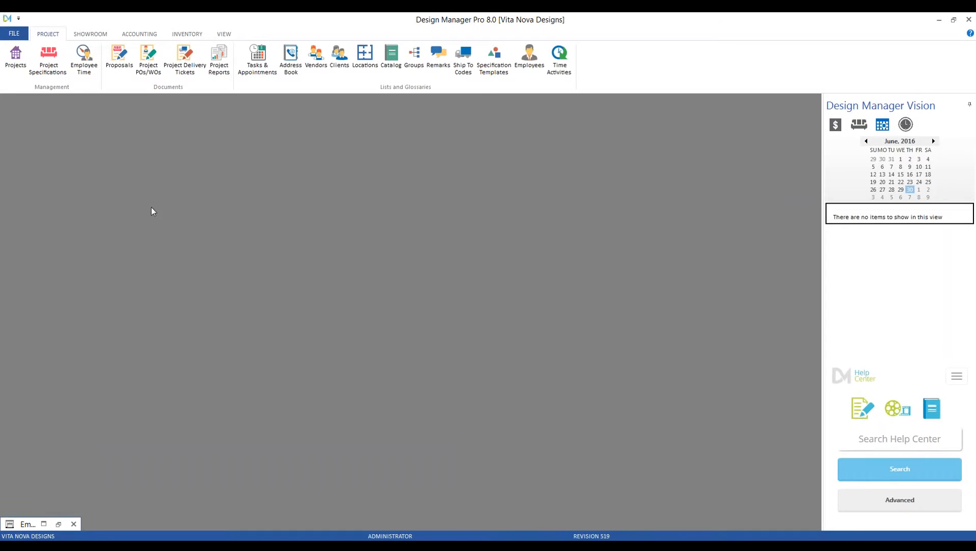
{"action": "left_click", "coordinate": [47, 65]}
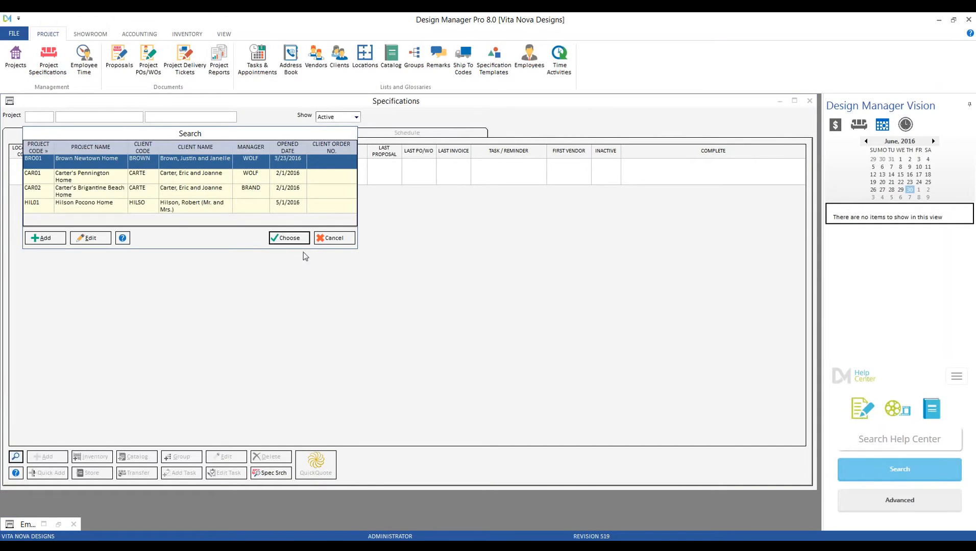
{"action": "key", "text": "Return"}
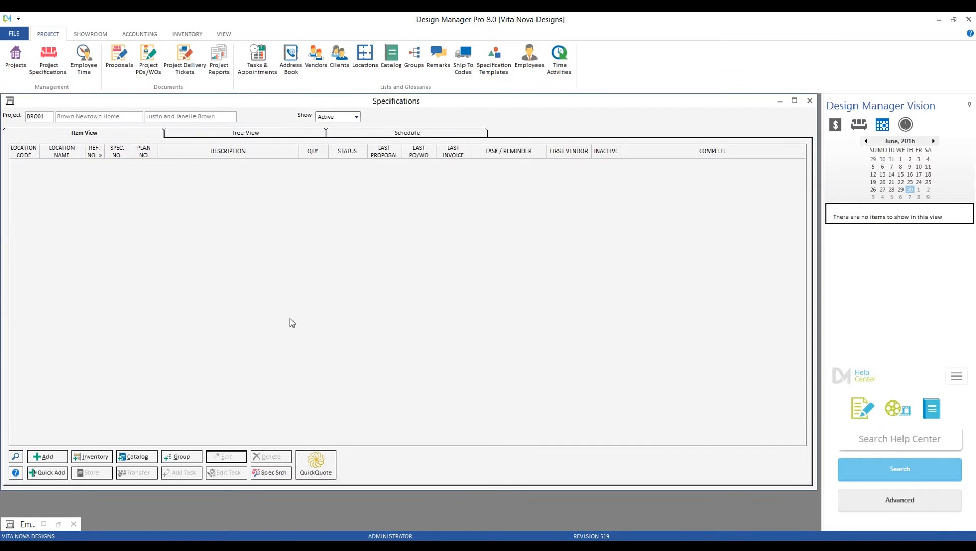
Start a time budget item in BRO01, check its location and sales category, and cancel it before closing the specifications.
{"action": "left_click", "coordinate": [53, 458]}
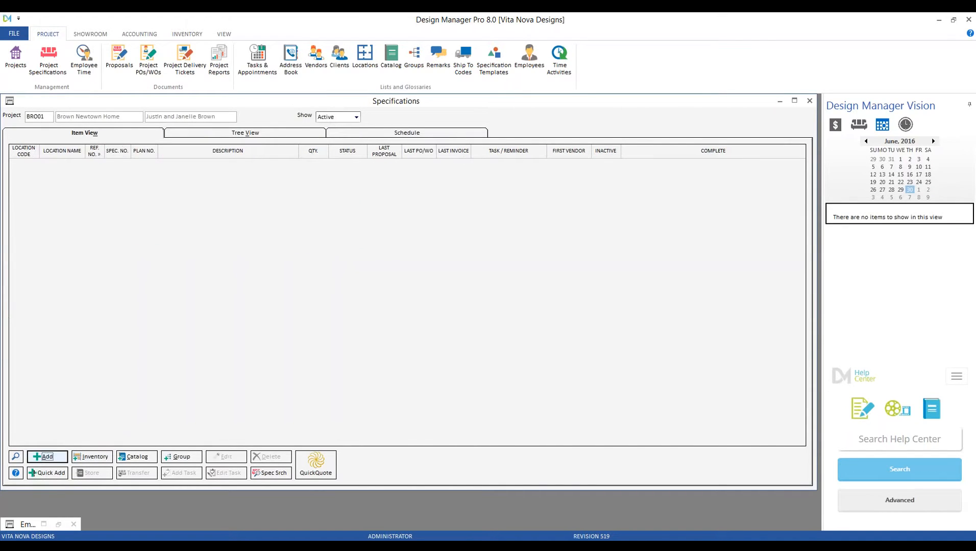
{"action": "left_click", "coordinate": [505, 312]}
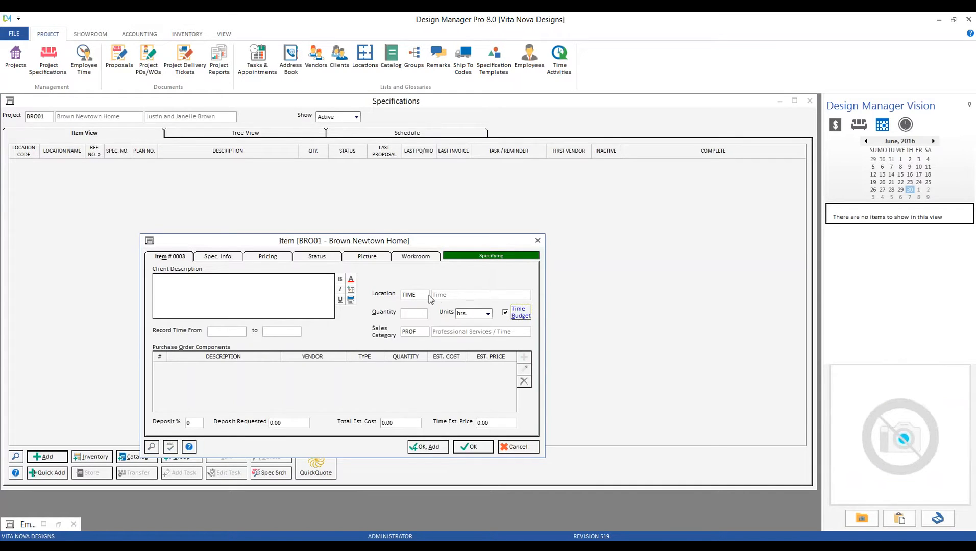
{"action": "left_click", "coordinate": [420, 295]}
{"action": "left_click", "coordinate": [419, 334]}
{"action": "left_click", "coordinate": [512, 447]}
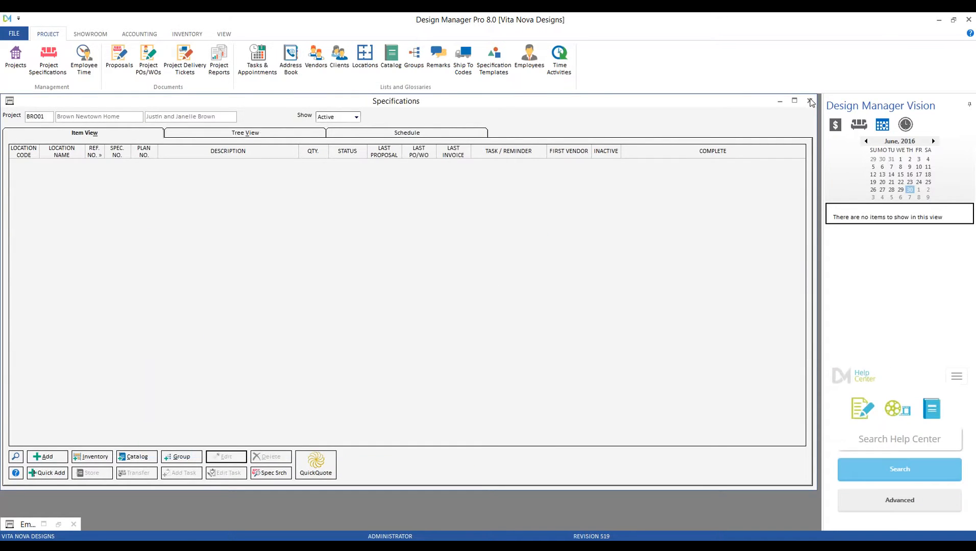
{"action": "left_click", "coordinate": [809, 101]}
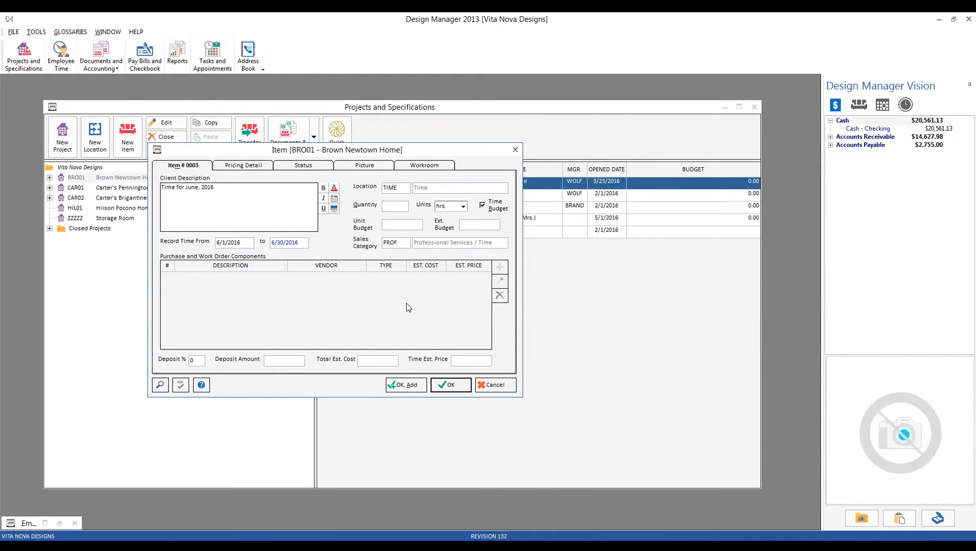
Save the June 2016 time budget item in Design Manager 2013 and open the employee time list.
{"action": "left_click", "coordinate": [450, 386]}
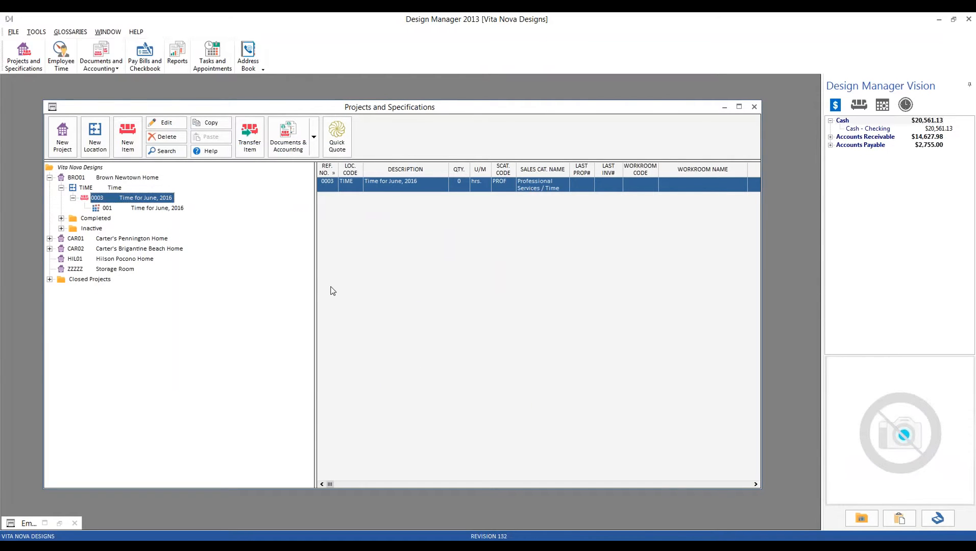
{"action": "left_click", "coordinate": [754, 107]}
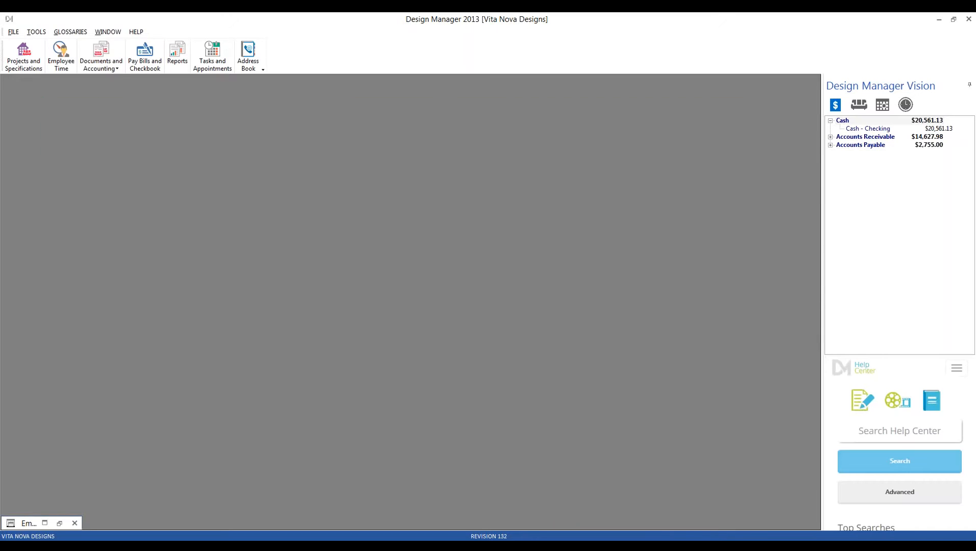
{"action": "left_click", "coordinate": [65, 54]}
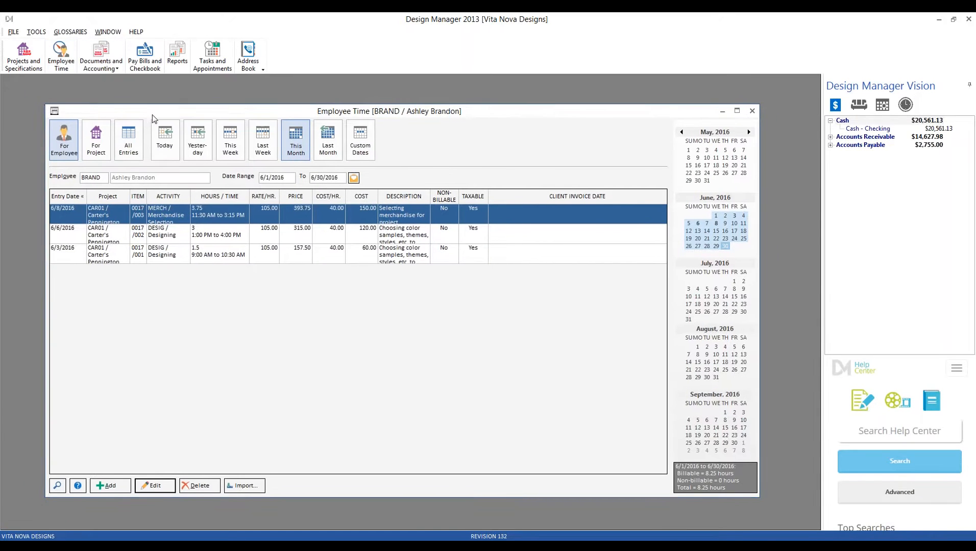
Start a new time entry for project BRO01 with the DESIG (Designing) activity.
{"action": "left_click", "coordinate": [129, 487]}
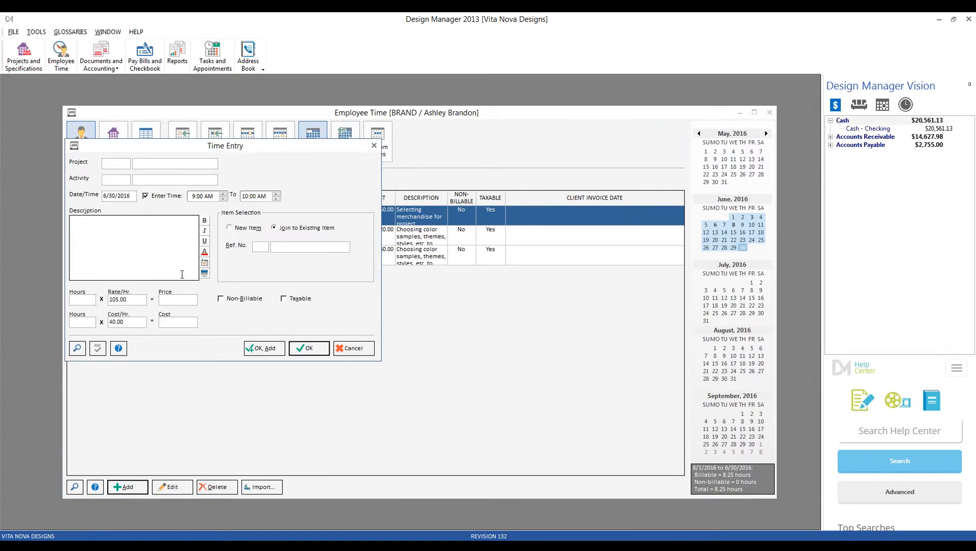
{"action": "left_click", "coordinate": [77, 348]}
{"action": "left_click", "coordinate": [360, 282]}
{"action": "left_click", "coordinate": [77, 348]}
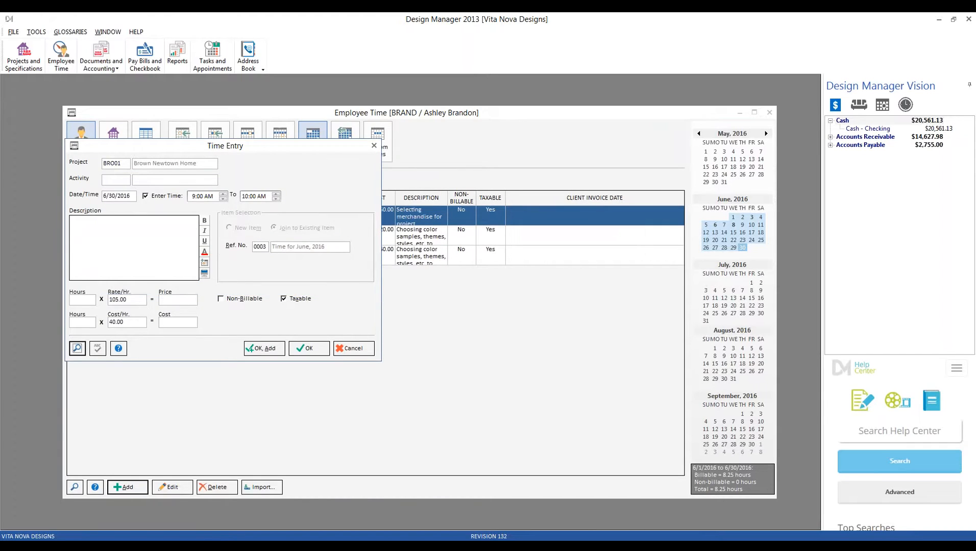
{"action": "key", "text": "Down"}
{"action": "key", "text": "Down"}
{"action": "key", "text": "Down"}
{"action": "key", "text": "Return"}
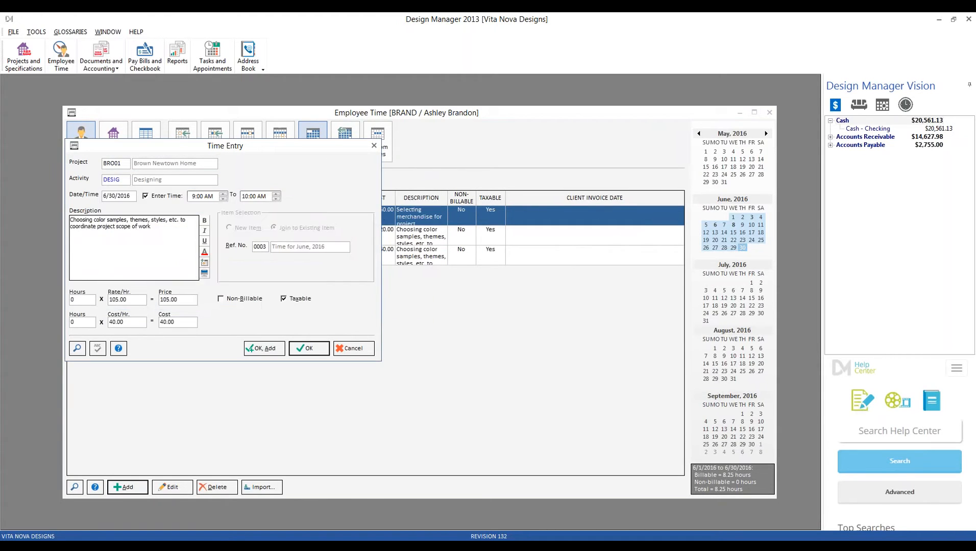
{"action": "left_click_drag", "start_coordinate": [129, 149], "coordinate": [162, 161]}
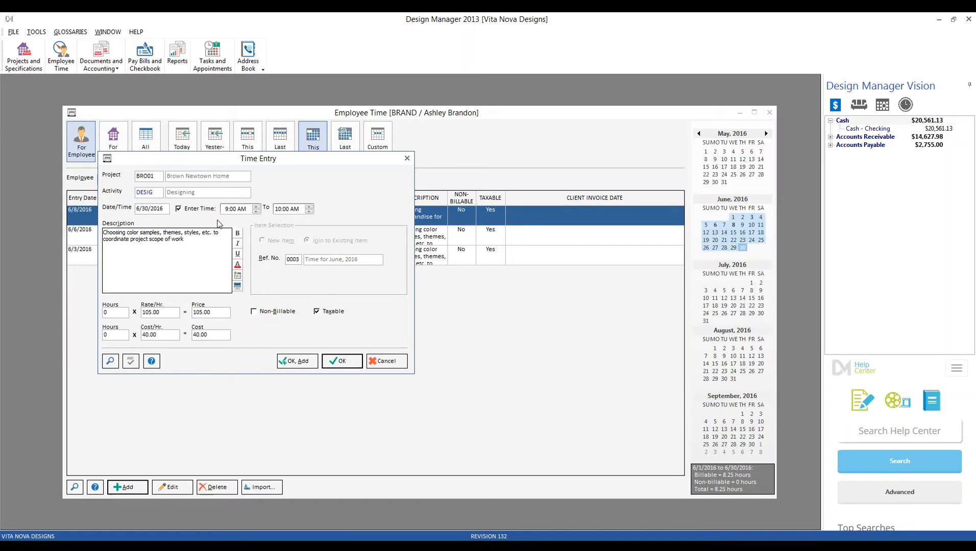
Try to save the BRO01 time entry with the date 7/4/2016.
{"action": "left_click", "coordinate": [148, 209]}
{"action": "double_click", "coordinate": [149, 209]}
{"action": "type", "text": "7 4"}
{"action": "key", "text": "Tab"}
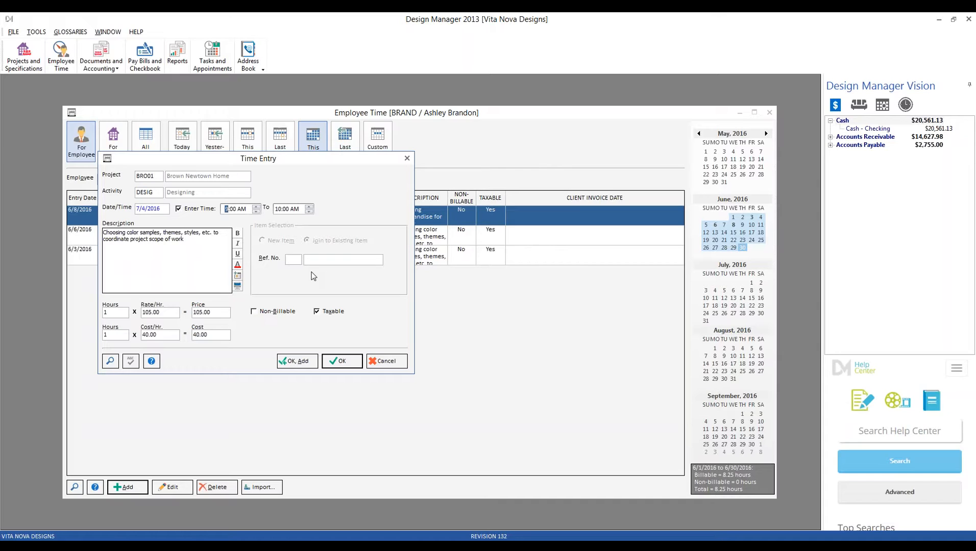
{"action": "left_click", "coordinate": [356, 359]}
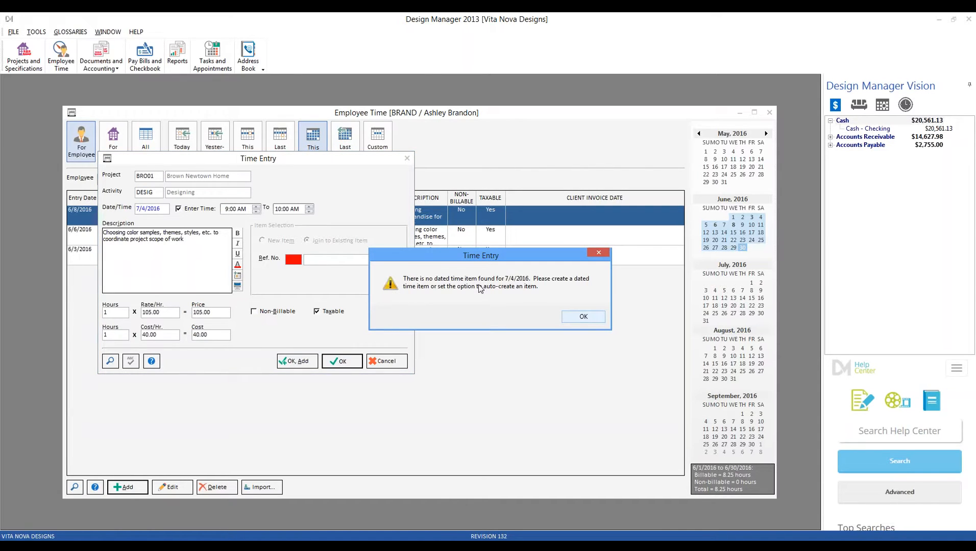
{"action": "left_click", "coordinate": [586, 317]}
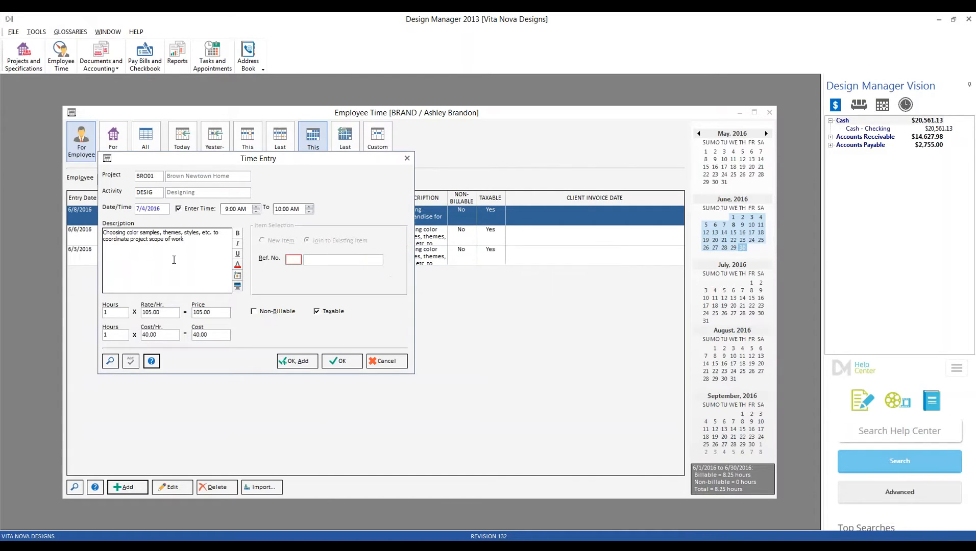
Date the time entry 6/30/2016, set its end time to 10:30 AM, and save it.
{"action": "double_click", "coordinate": [160, 210]}
{"action": "type", "text": "6 30"}
{"action": "key", "text": "Tab"}
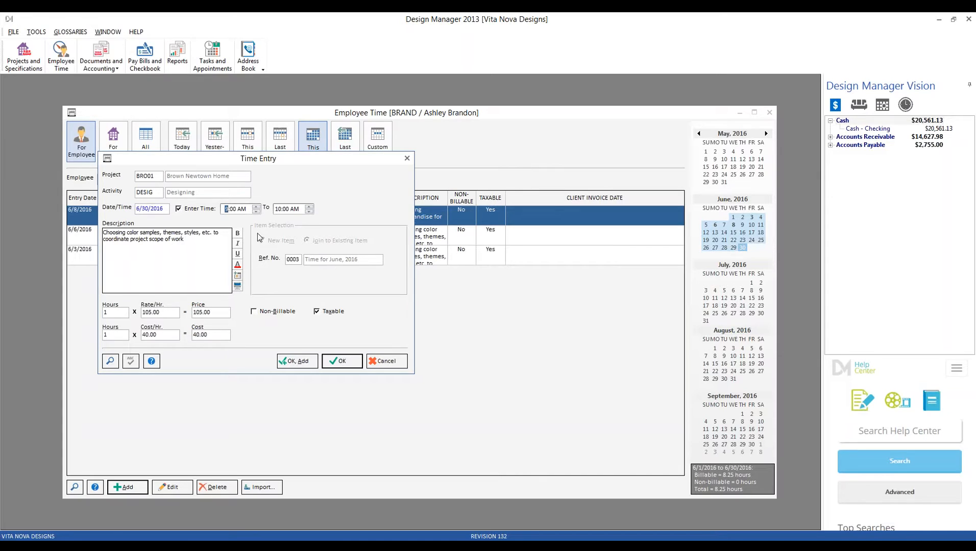
{"action": "left_click", "coordinate": [290, 210]}
{"action": "type", "text": "30"}
{"action": "key", "text": "Tab"}
{"action": "left_click", "coordinate": [341, 360]}
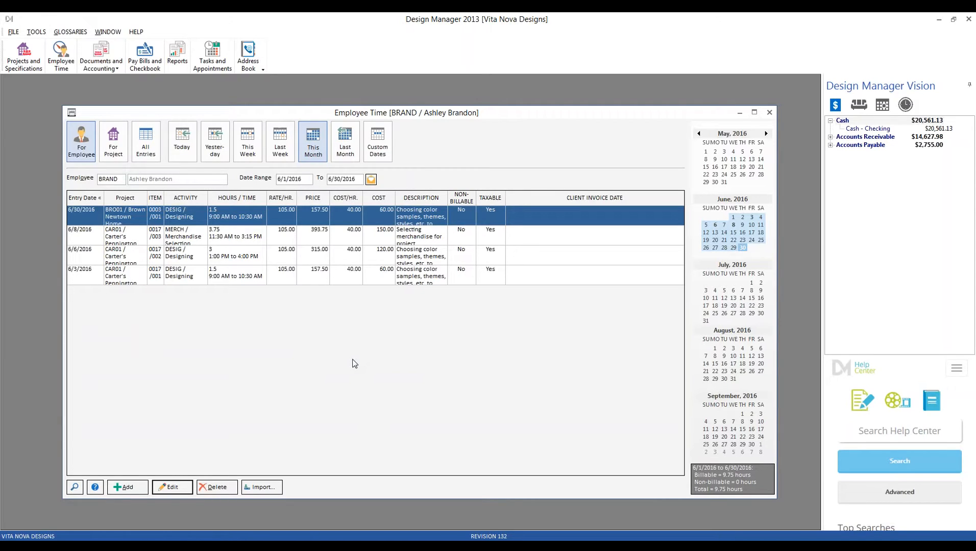
Review the advanced time options in project CAR02's defaults, and cancel without saving.
{"action": "left_click", "coordinate": [738, 113]}
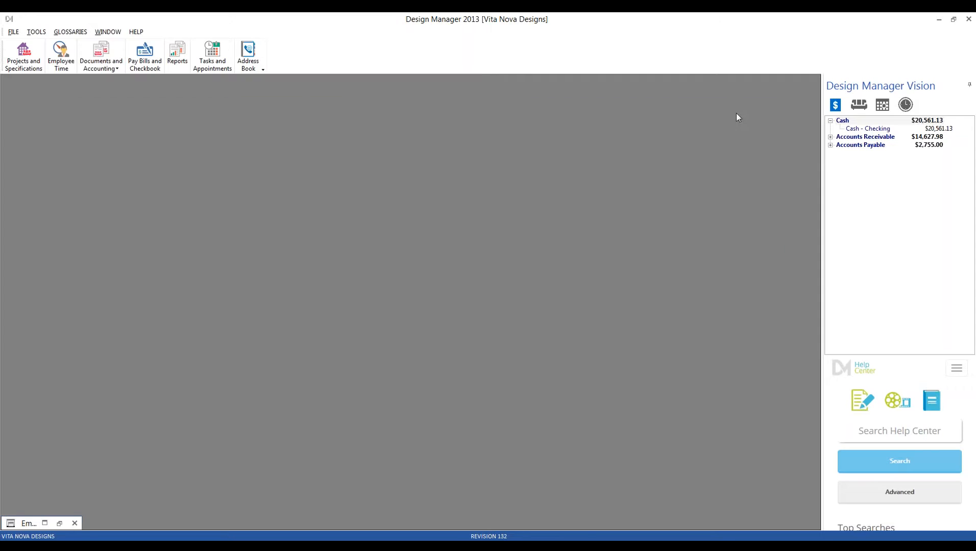
{"action": "left_click", "coordinate": [23, 55]}
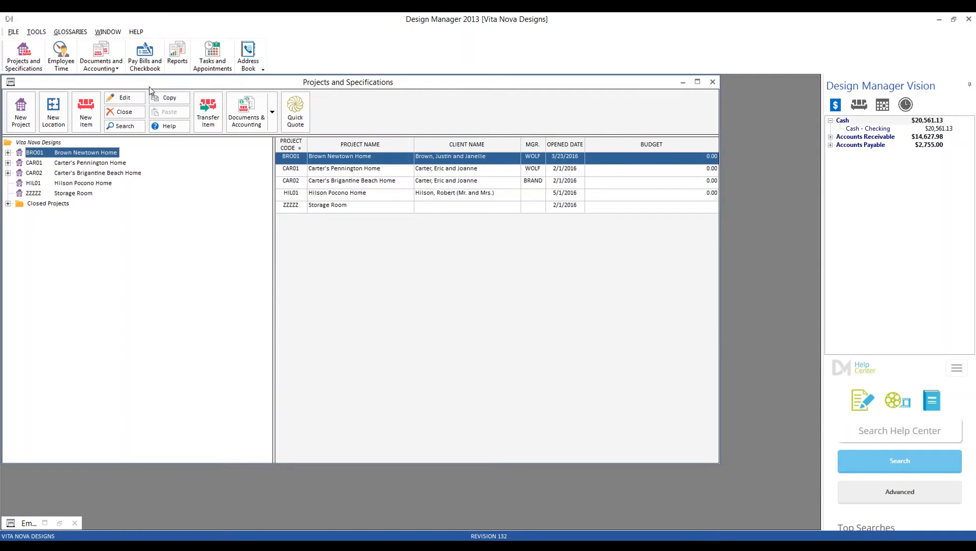
{"action": "left_click_drag", "start_coordinate": [150, 85], "coordinate": [206, 112]}
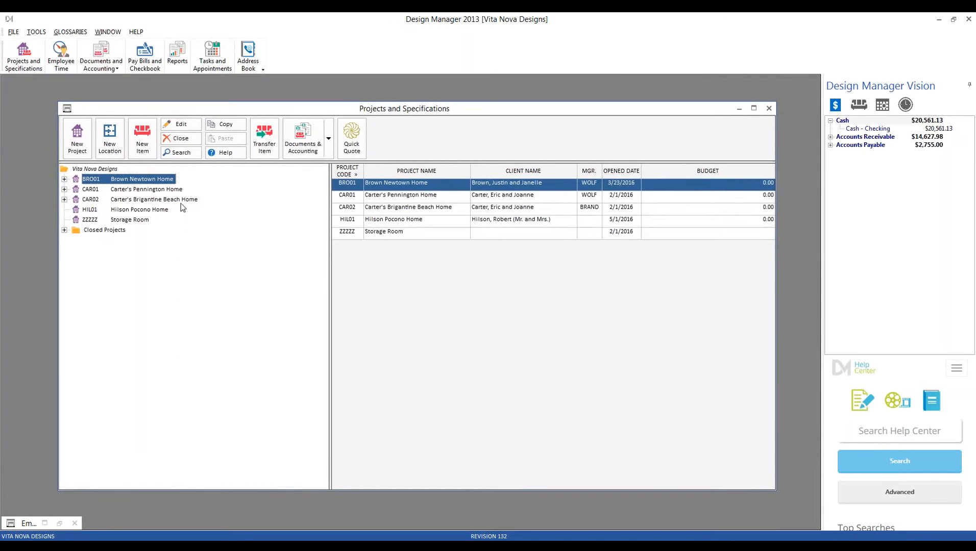
{"action": "left_click", "coordinate": [163, 199]}
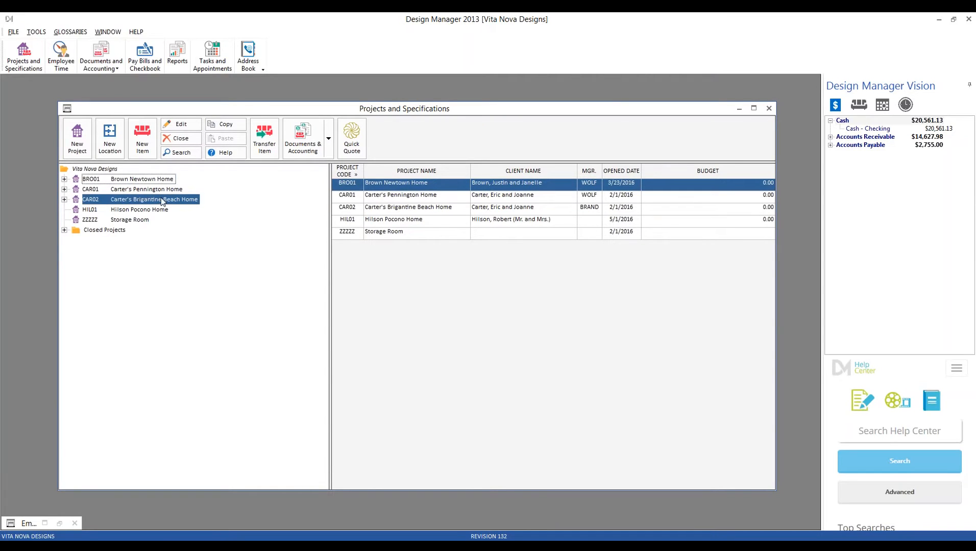
{"action": "left_click", "coordinate": [189, 127]}
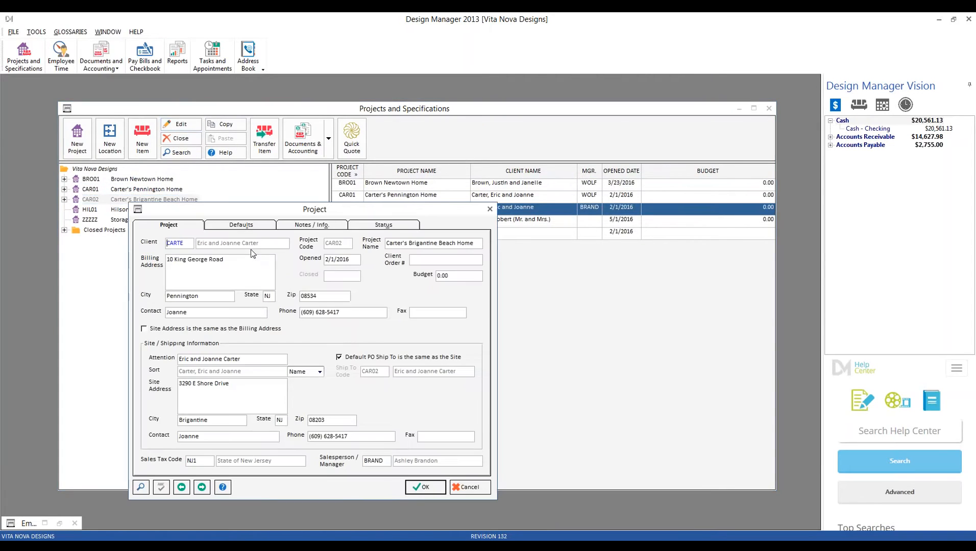
{"action": "left_click", "coordinate": [259, 228]}
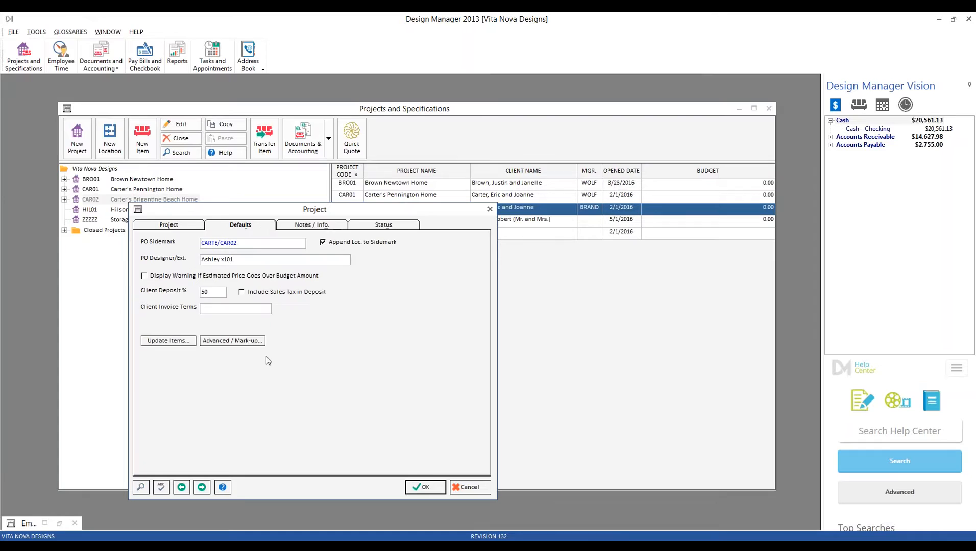
{"action": "left_click", "coordinate": [232, 340]}
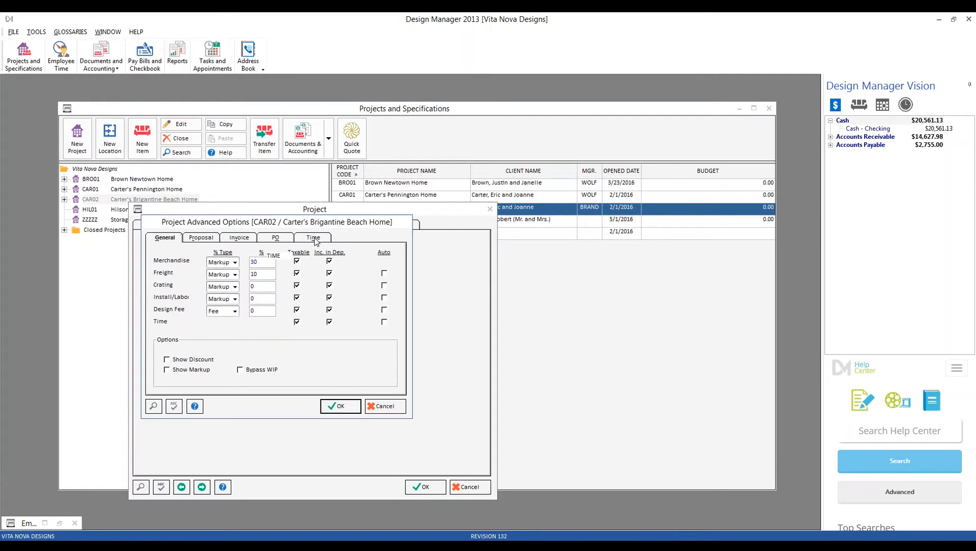
{"action": "left_click", "coordinate": [314, 239]}
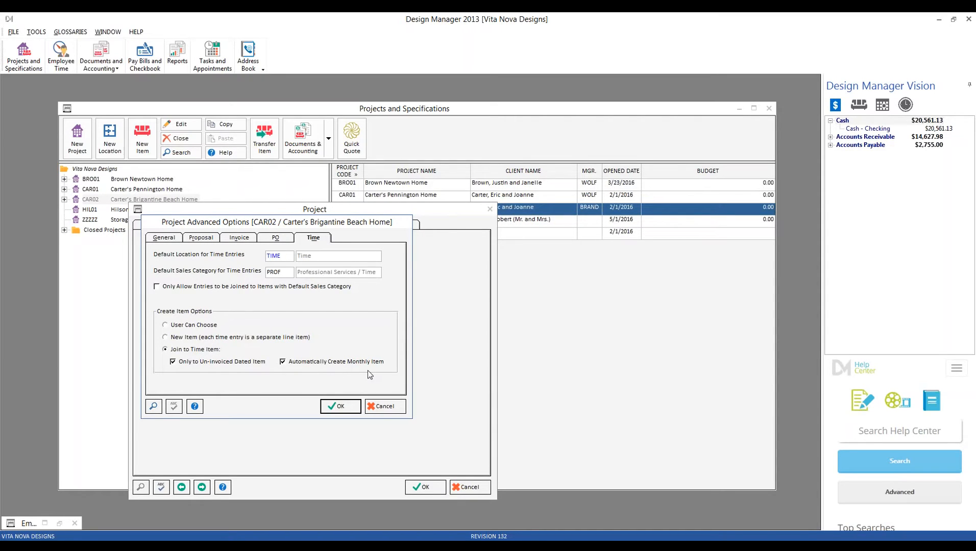
{"action": "left_click", "coordinate": [385, 406]}
{"action": "left_click", "coordinate": [469, 486]}
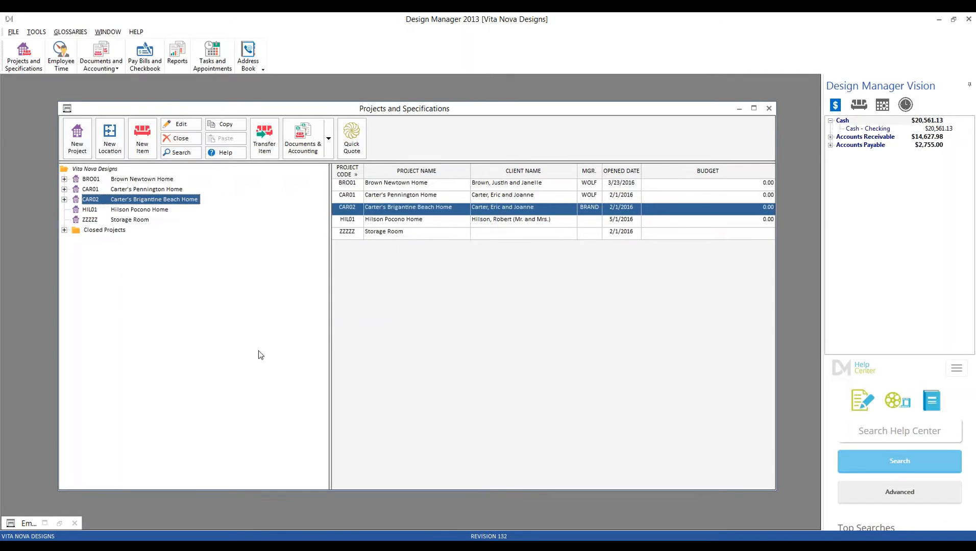
Start a new employee time entry for project CAR01 with the DESIG (Designing) activity.
{"action": "left_click", "coordinate": [64, 520]}
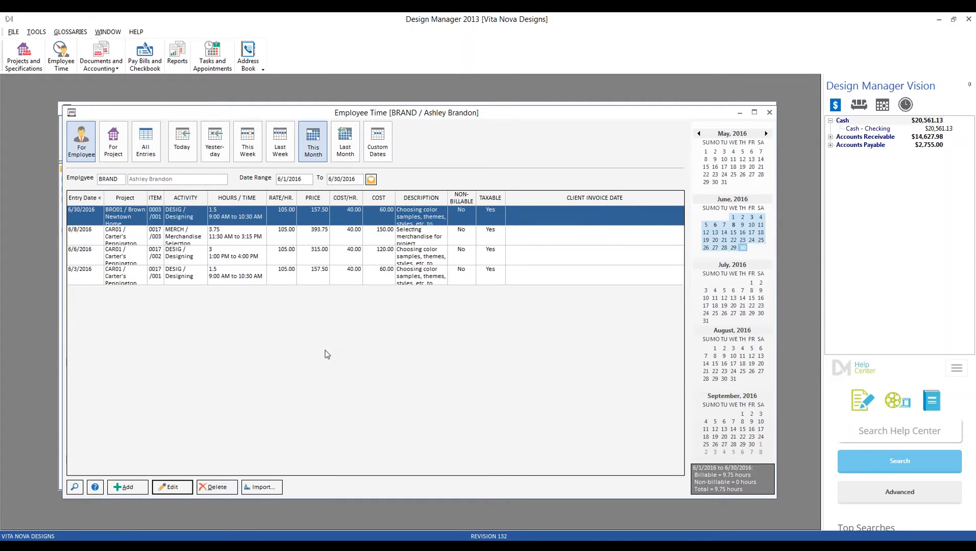
{"action": "left_click", "coordinate": [136, 490]}
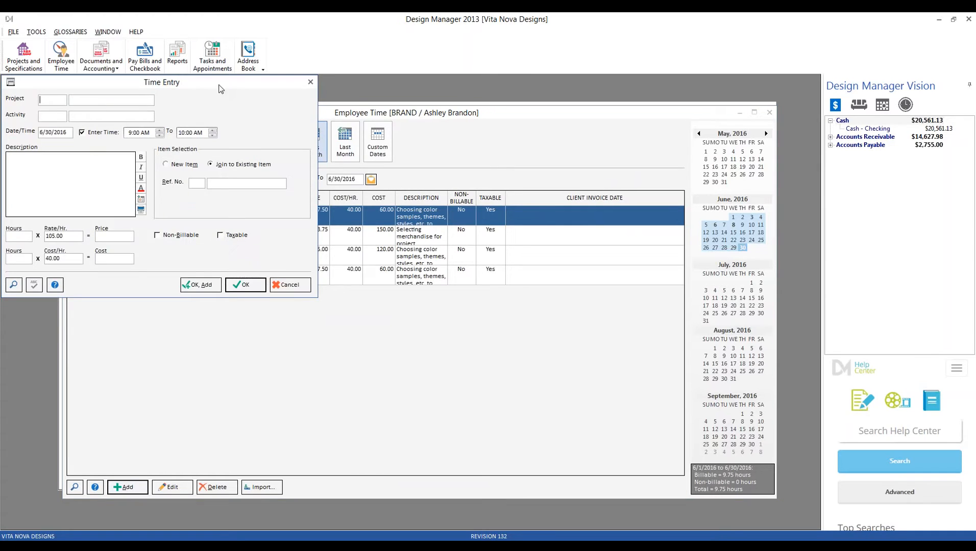
{"action": "left_click_drag", "start_coordinate": [382, 192], "coordinate": [397, 194]}
{"action": "left_click", "coordinate": [178, 387]}
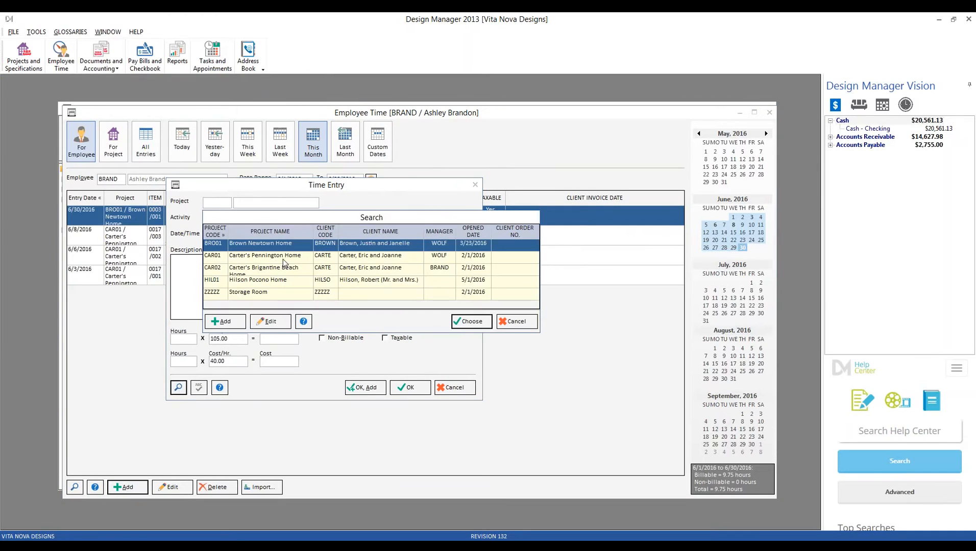
{"action": "double_click", "coordinate": [283, 259]}
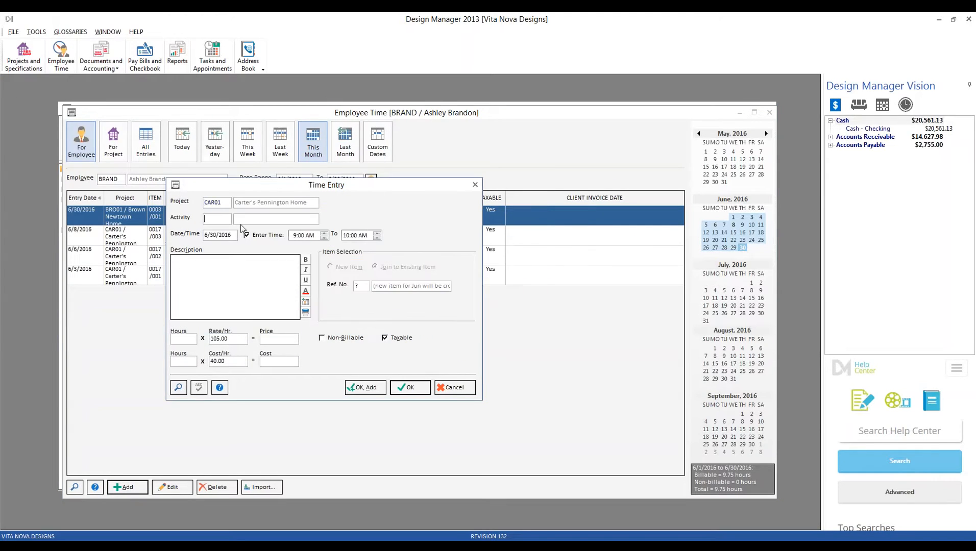
{"action": "left_click", "coordinate": [178, 387]}
{"action": "double_click", "coordinate": [253, 298]}
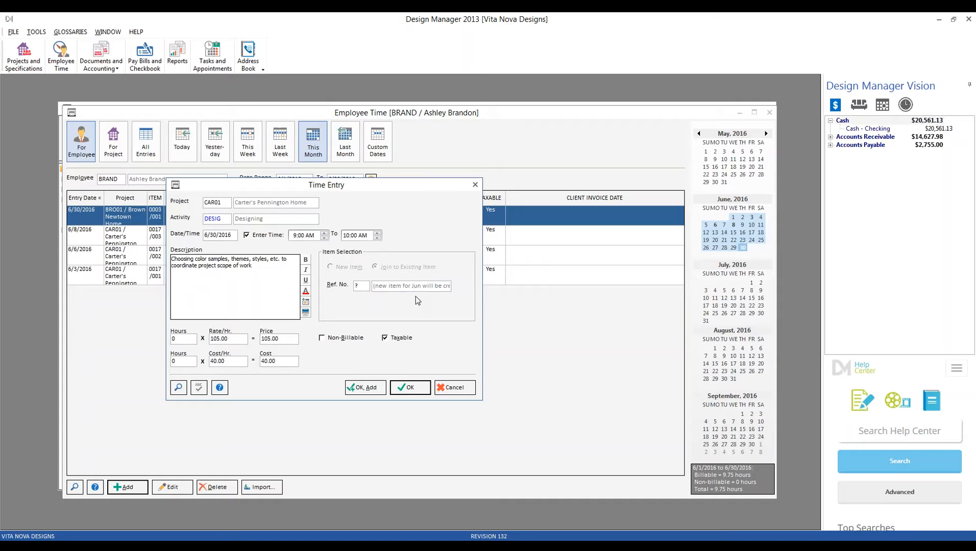
Try the date 7/4 on the CAR01 time entry to check its item selection.
{"action": "left_click", "coordinate": [219, 235]}
{"action": "type", "text": "7/4"}
{"action": "key", "text": "Tab"}
Date the CAR01 time entry 6/30/2016, set its end time to 10:30 AM, and save it.
{"action": "left_click", "coordinate": [234, 237]}
{"action": "type", "text": "6/30/2016"}
{"action": "key", "text": "Tab"}
{"action": "left_click", "coordinate": [354, 236]}
{"action": "type", "text": "30"}
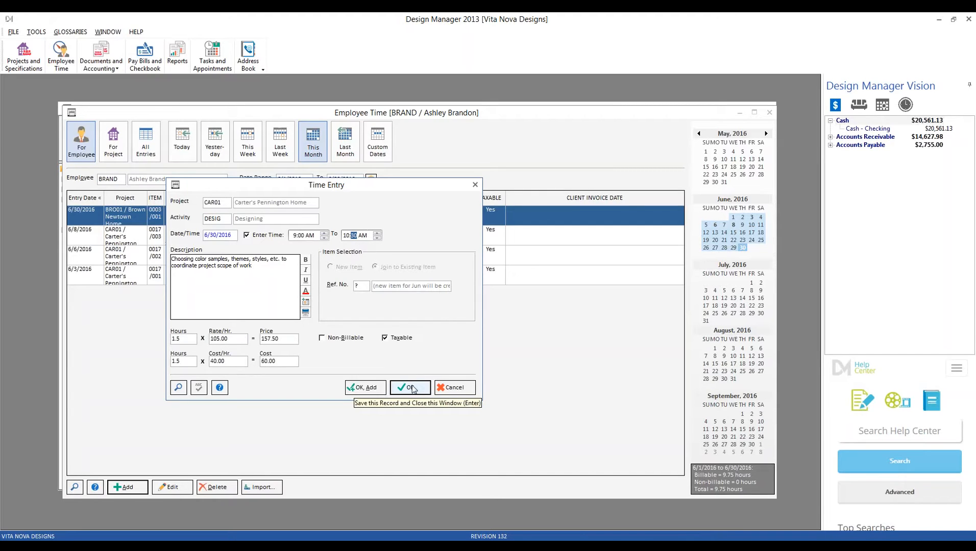
{"action": "left_click", "coordinate": [413, 389]}
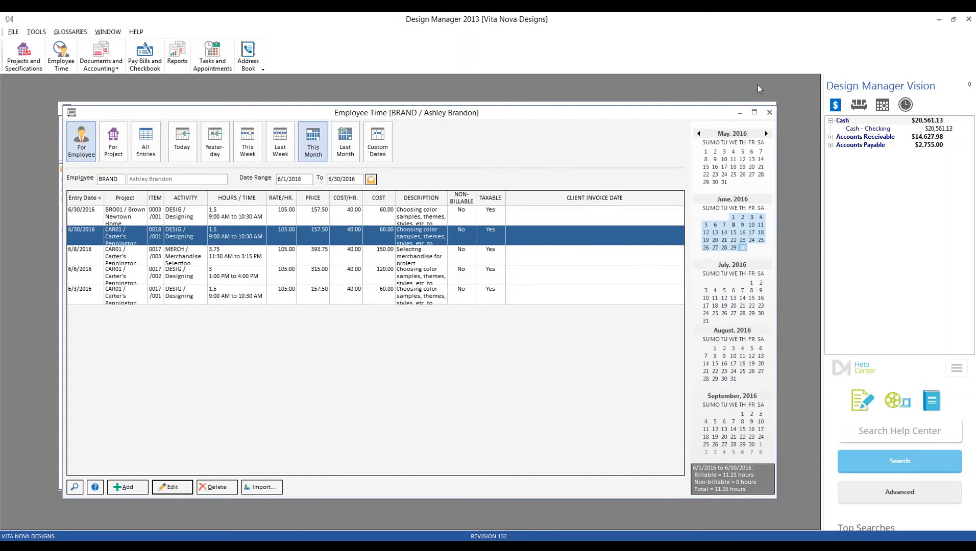
Review item 0018 in project CAR01's Time location, then cancel out of it and close the projects window.
{"action": "left_click", "coordinate": [769, 104]}
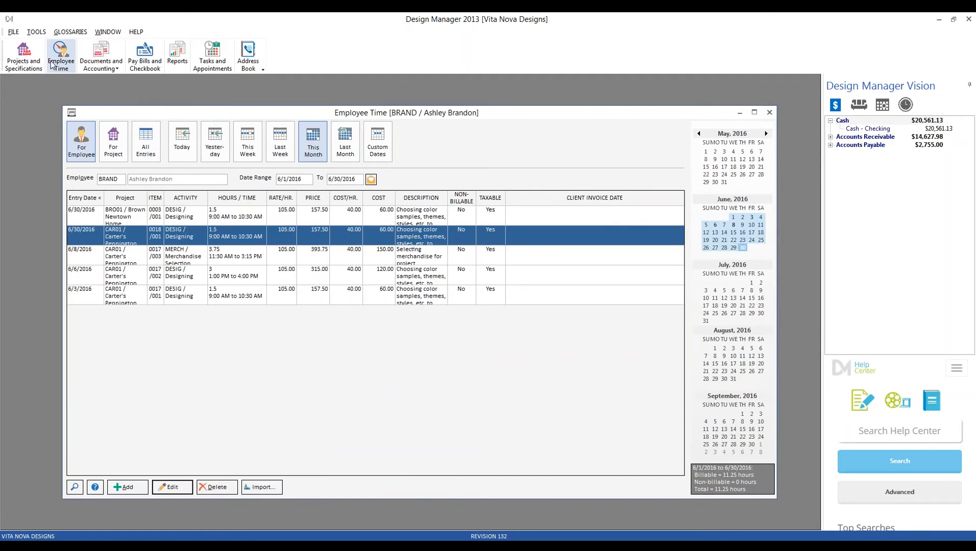
{"action": "left_click", "coordinate": [23, 53]}
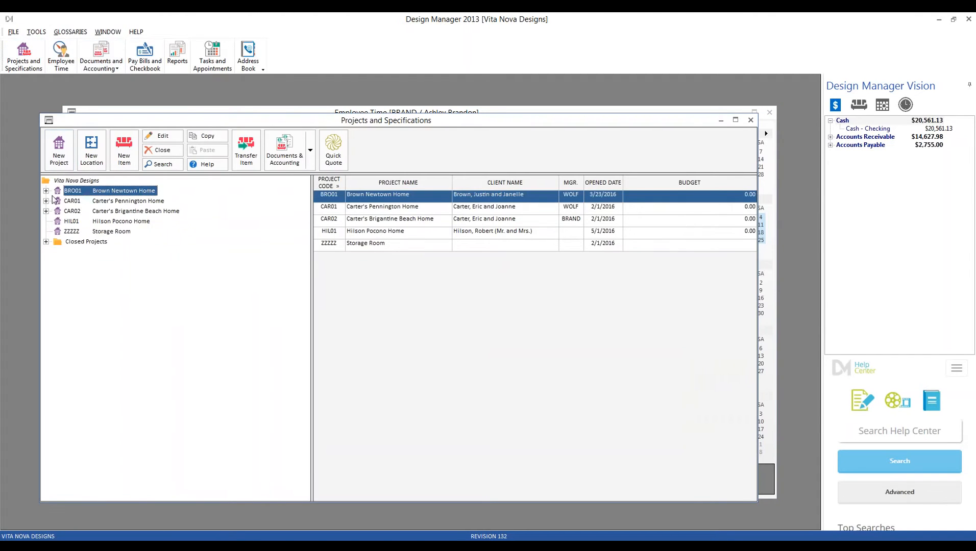
{"action": "left_click", "coordinate": [46, 201]}
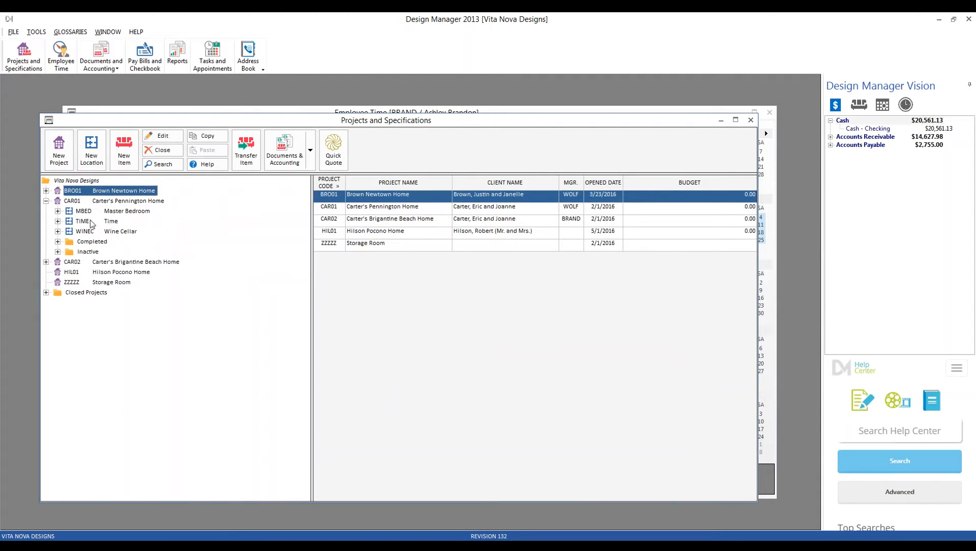
{"action": "left_click", "coordinate": [58, 221]}
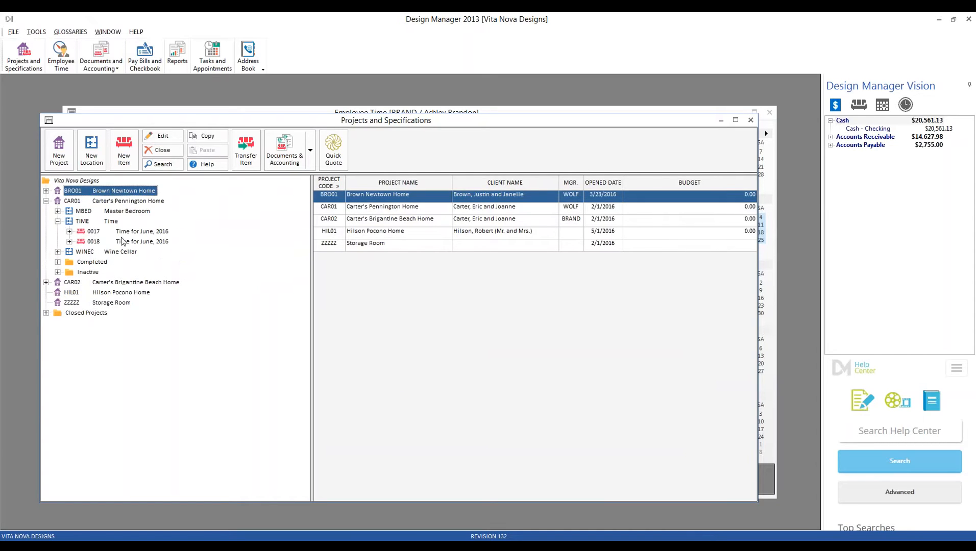
{"action": "left_click", "coordinate": [123, 241]}
{"action": "double_click", "coordinate": [360, 386]}
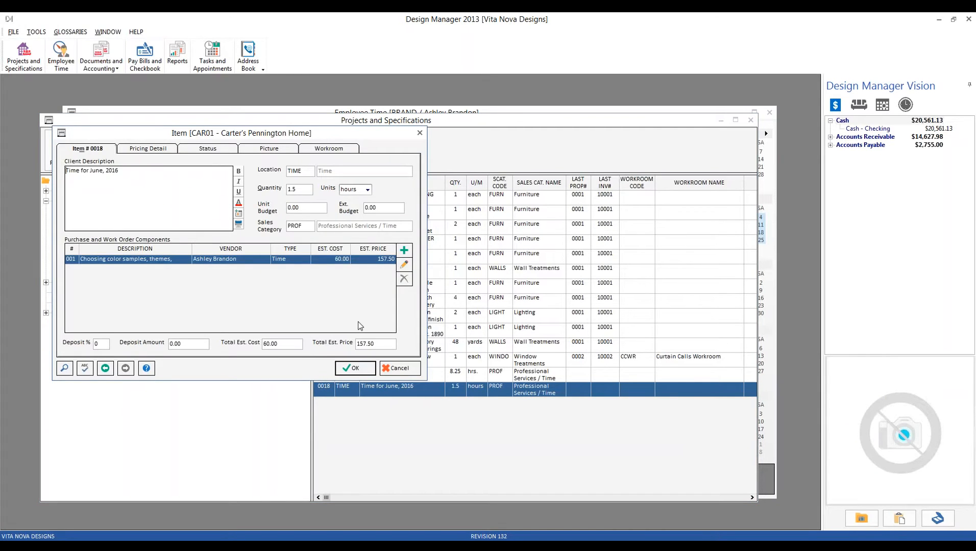
{"action": "left_click", "coordinate": [395, 372]}
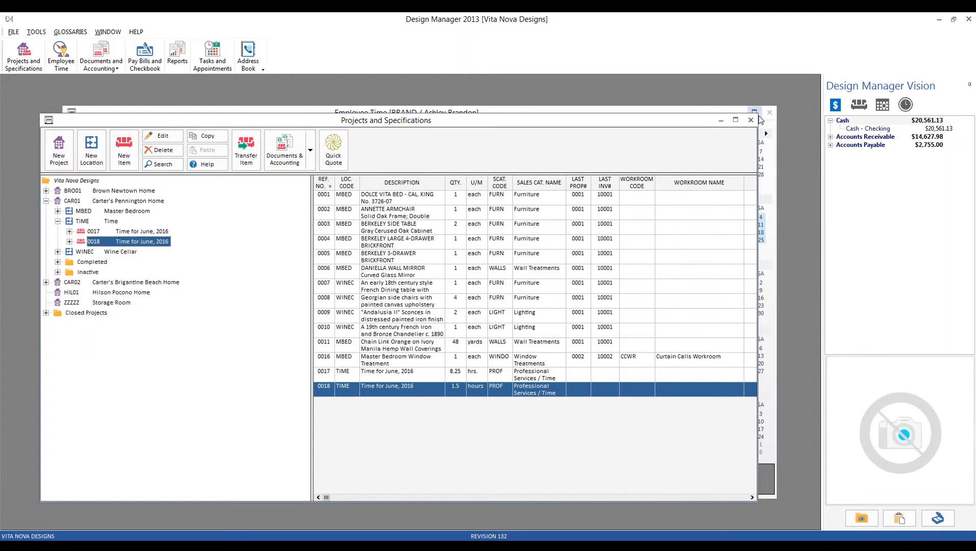
{"action": "left_click", "coordinate": [750, 120]}
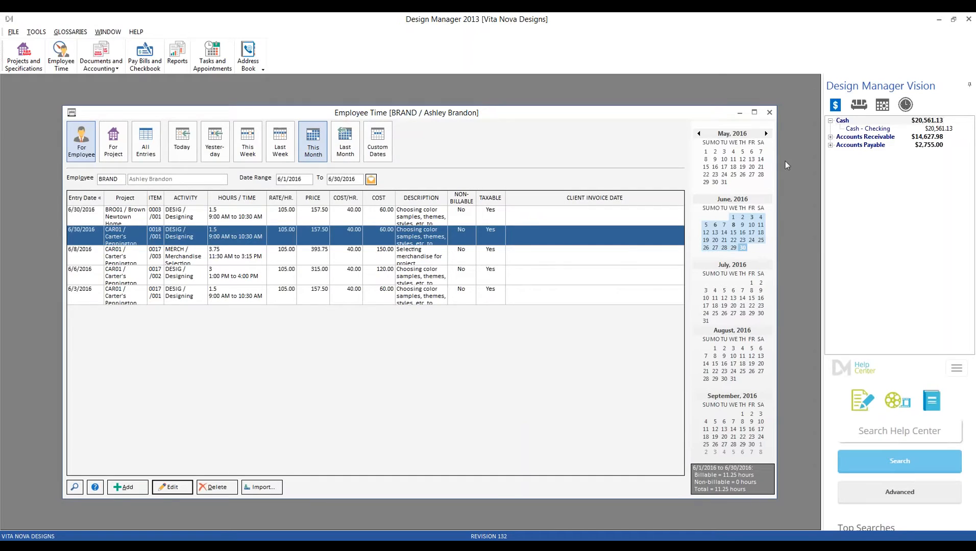
Reopen Employee Time for the employee with code BRAND and set the date range to start on 6/1/2016.
{"action": "left_click", "coordinate": [769, 113]}
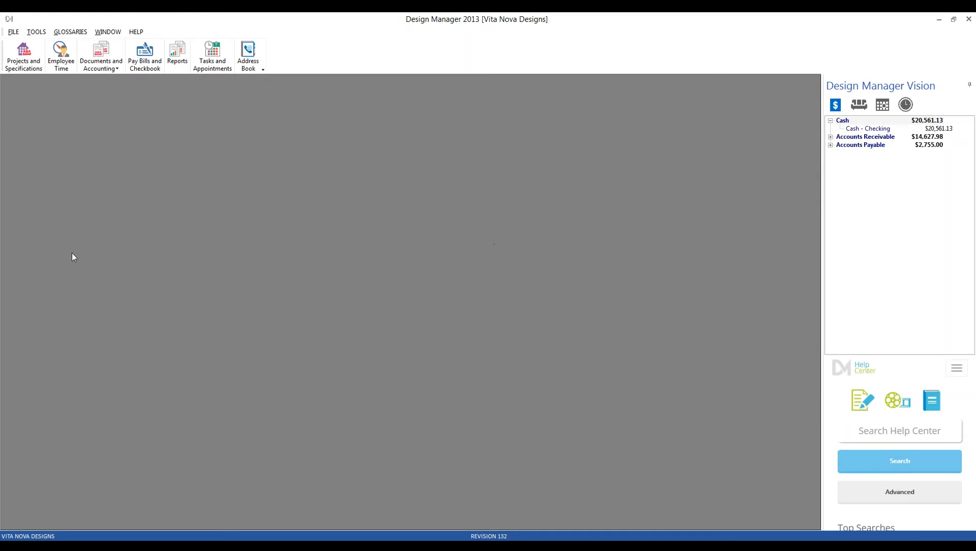
{"action": "left_click", "coordinate": [61, 58]}
{"action": "left_click_drag", "start_coordinate": [87, 84], "coordinate": [160, 99]}
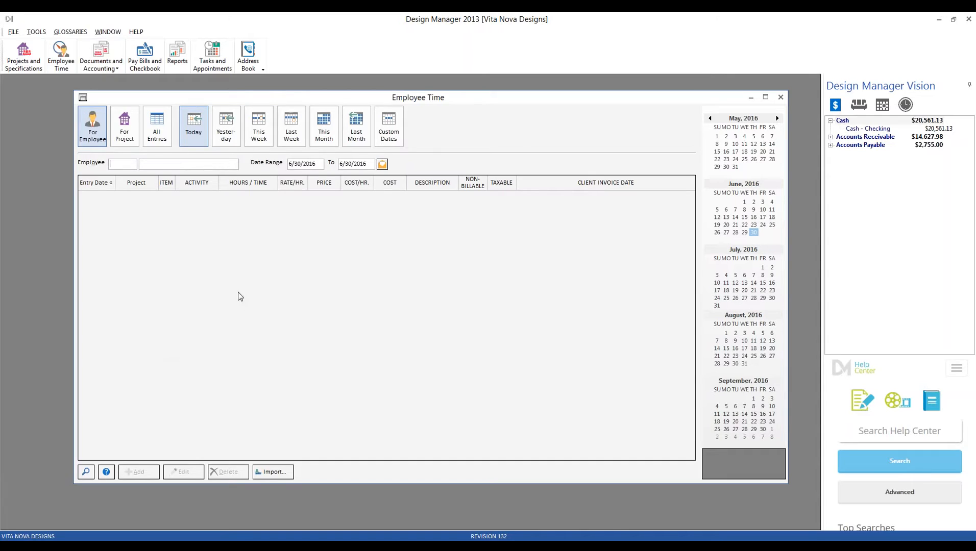
{"action": "left_click", "coordinate": [85, 471]}
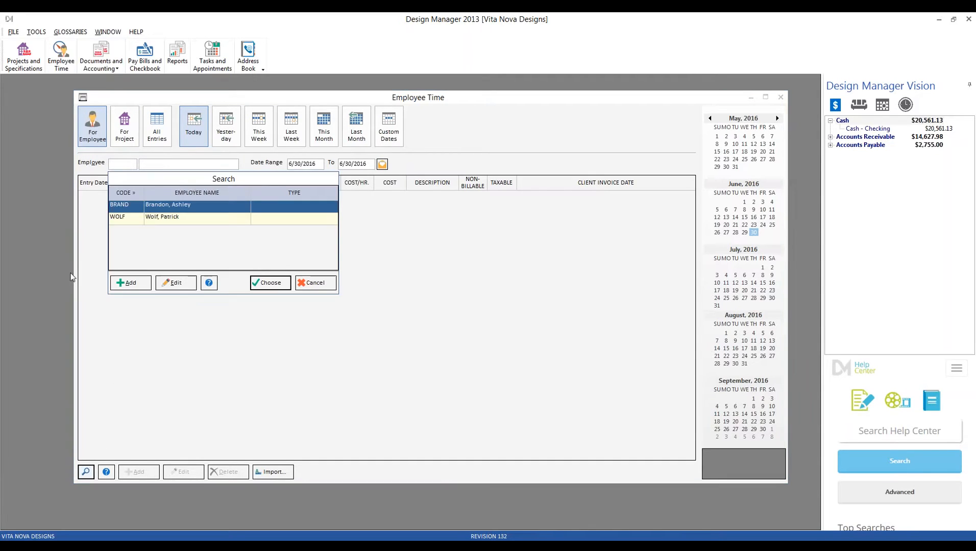
{"action": "left_click", "coordinate": [280, 284]}
{"action": "left_click", "coordinate": [320, 165]}
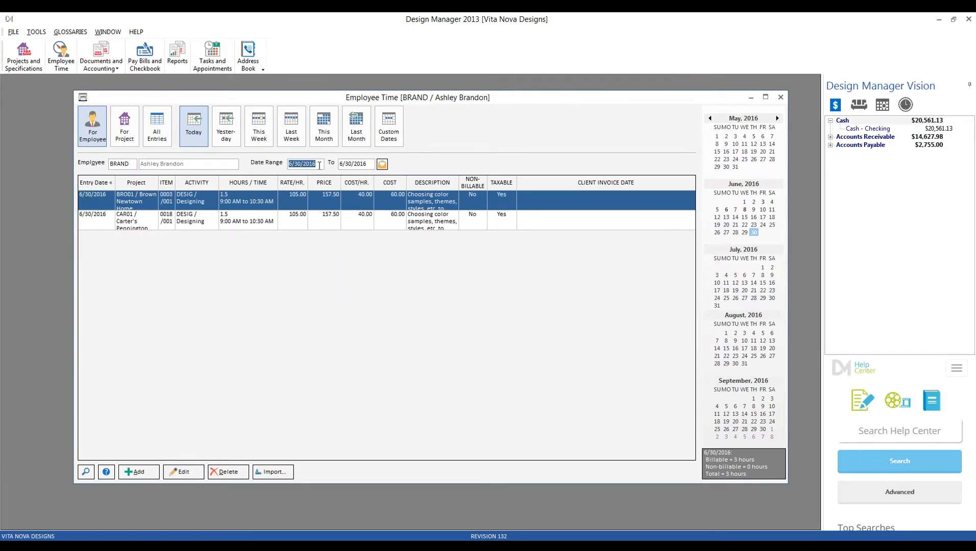
{"action": "type", "text": "6 1"}
{"action": "key", "text": "Tab"}
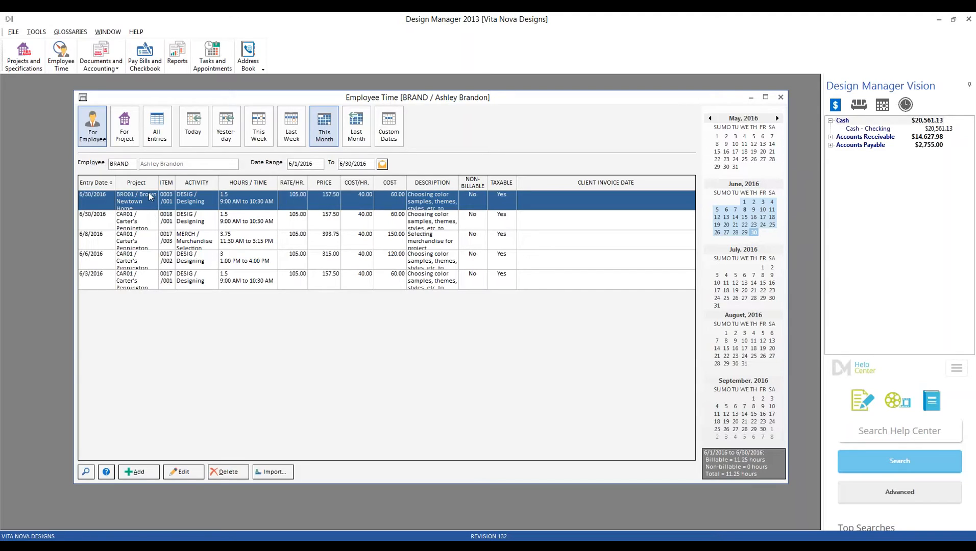
Show the time list by project, and return to the employee view for code BRAND.
{"action": "left_click", "coordinate": [125, 126]}
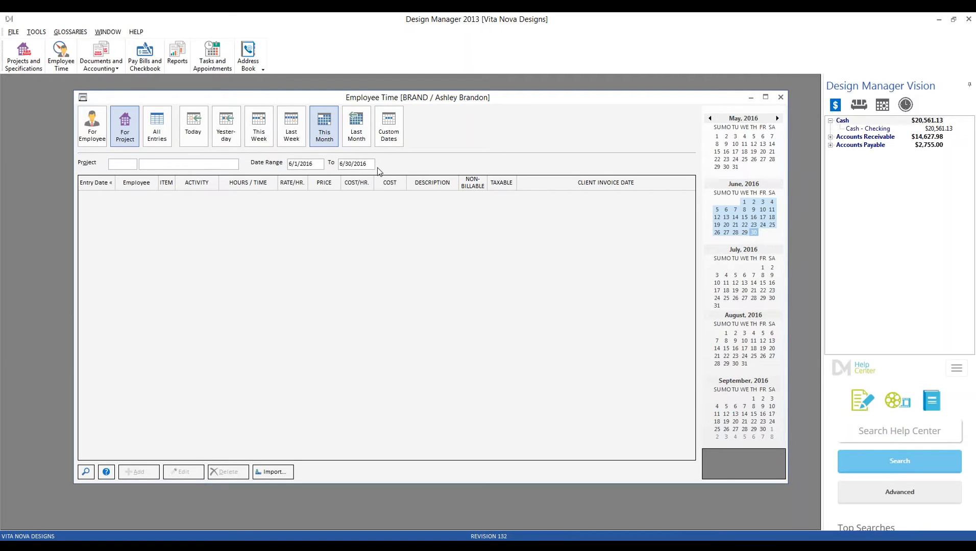
{"action": "left_click", "coordinate": [91, 125]}
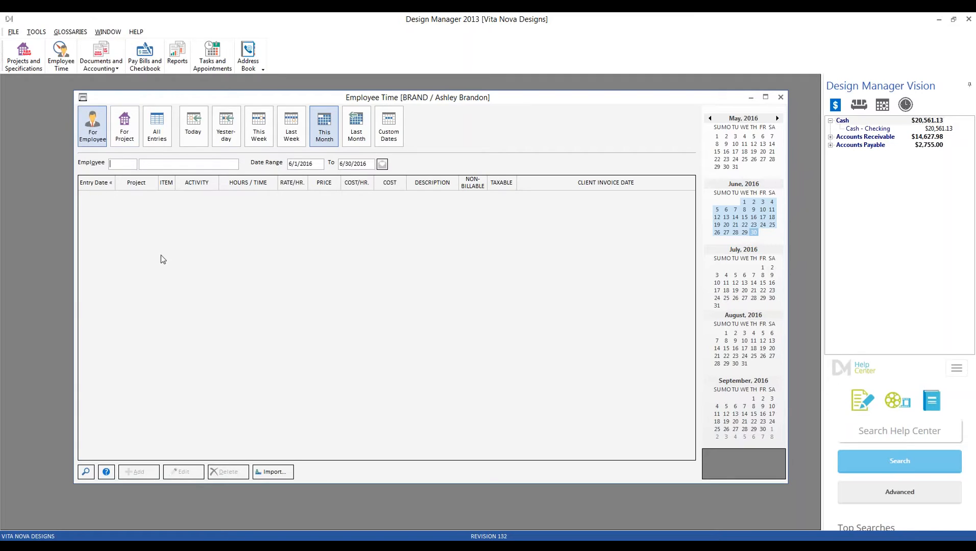
{"action": "type", "text": "BRAND"}
{"action": "key", "text": "Tab"}
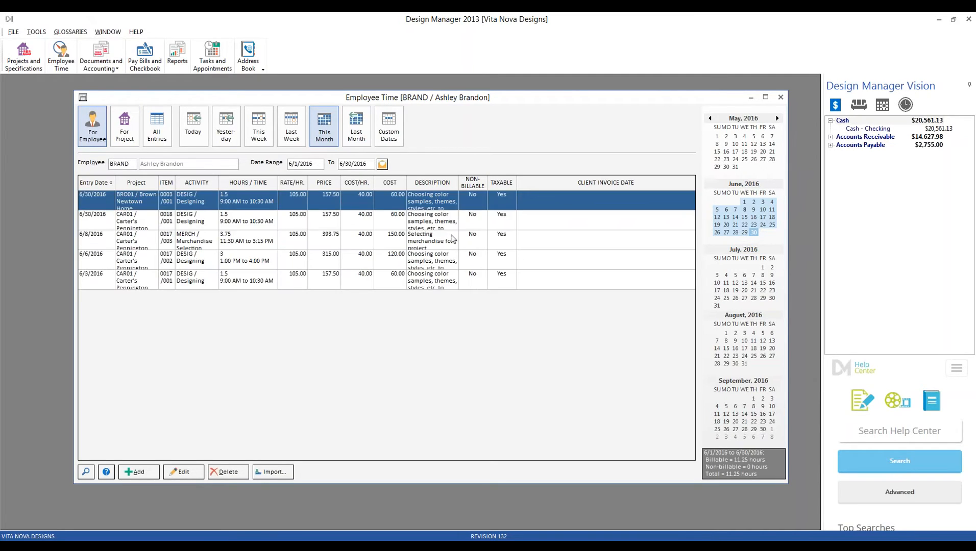
Request an Excel time sheet for the employee's date range, cancel it, and switch to the existing blank June time sheet in Excel.
{"action": "left_click", "coordinate": [383, 165]}
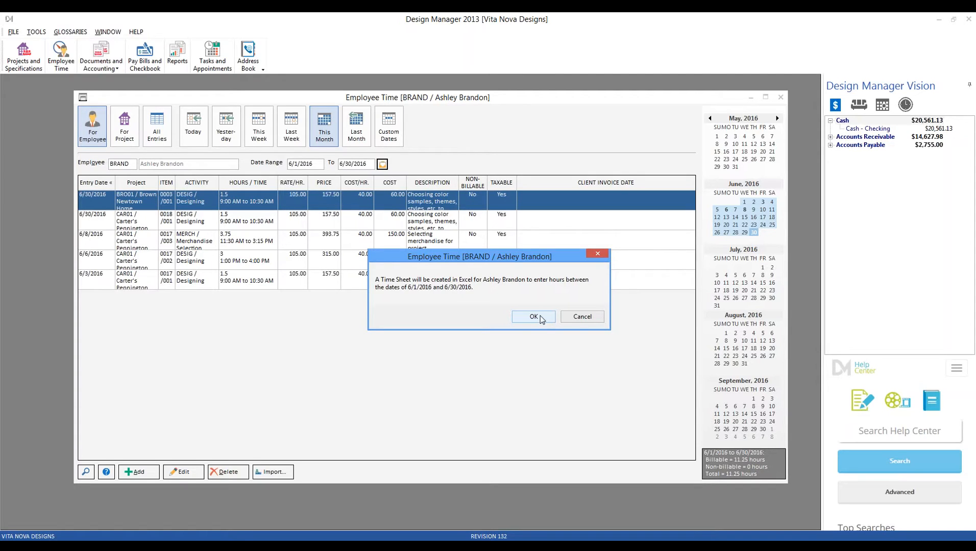
{"action": "left_click", "coordinate": [582, 317]}
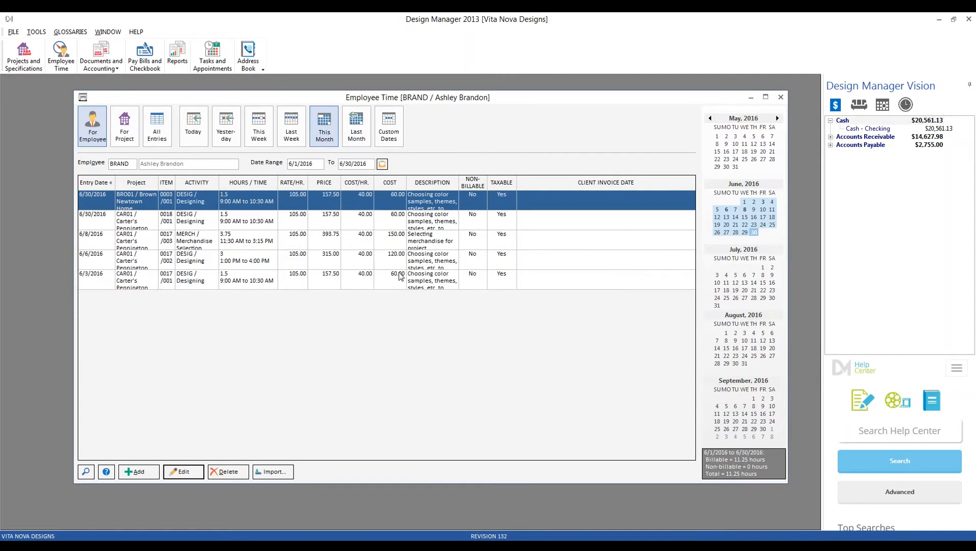
{"action": "left_click", "coordinate": [289, 546]}
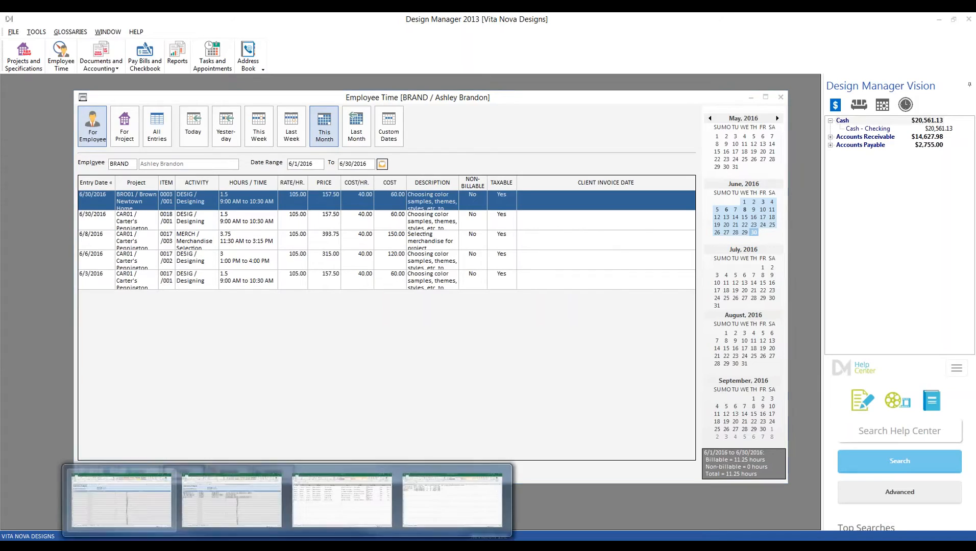
{"action": "left_click", "coordinate": [462, 503]}
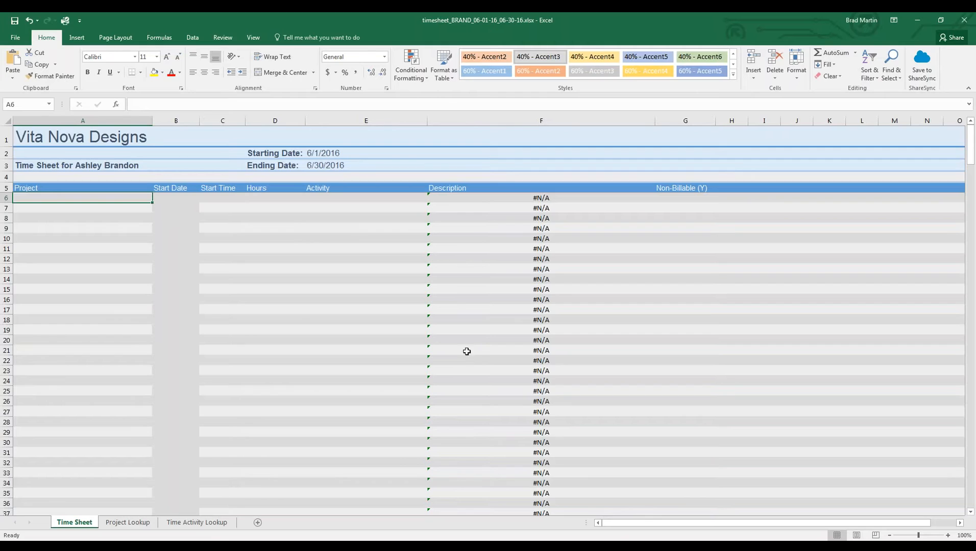
Examine the time sheet's header cells for company, employee, starting date and ending date.
{"action": "left_click", "coordinate": [109, 137]}
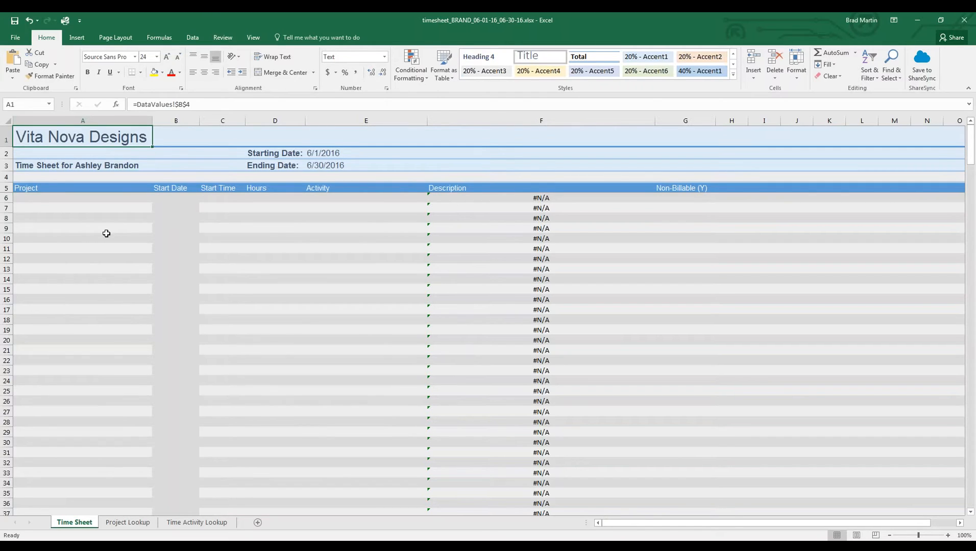
{"action": "left_click", "coordinate": [51, 165]}
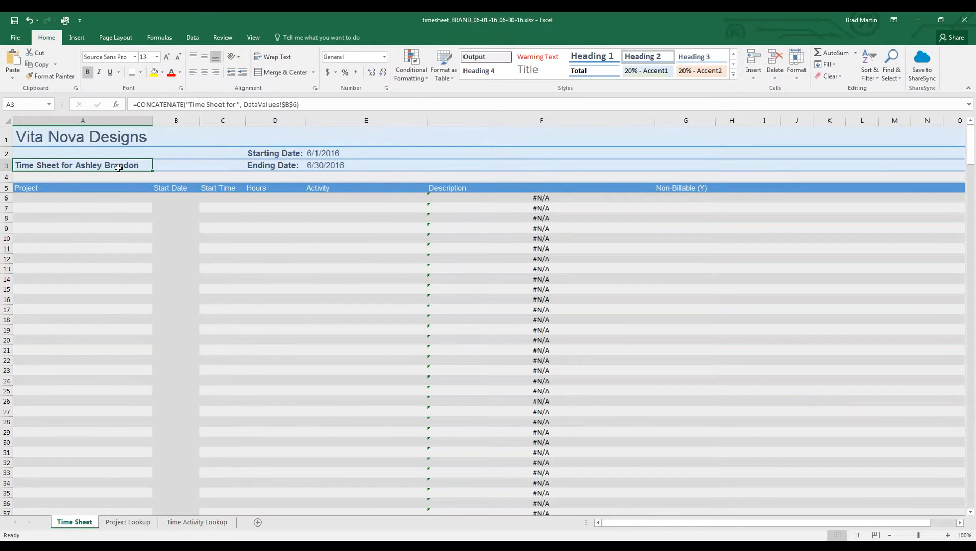
{"action": "left_click", "coordinate": [331, 153]}
{"action": "left_click", "coordinate": [330, 165]}
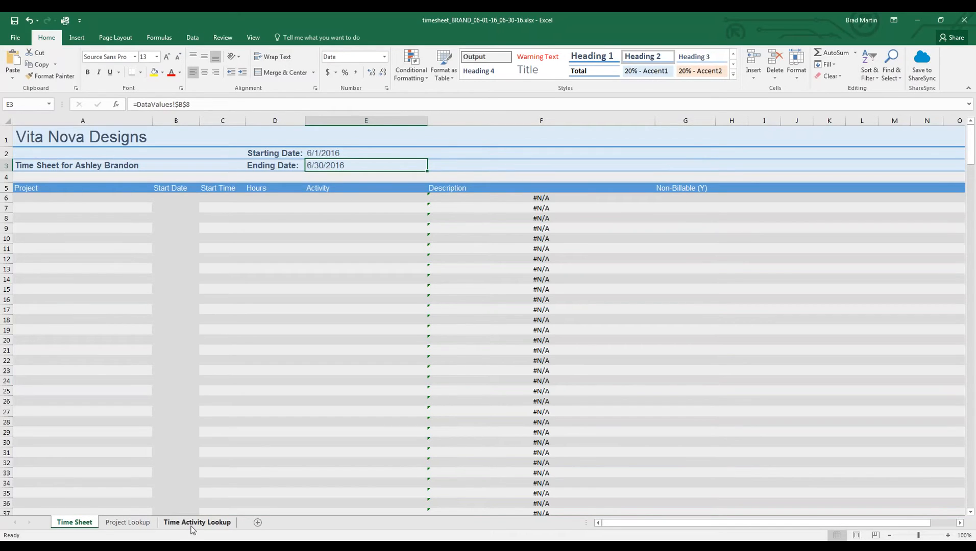
Examine the project codes on the Project Lookup sheet and the activities on the Time Activity Lookup sheet.
{"action": "left_click", "coordinate": [134, 524]}
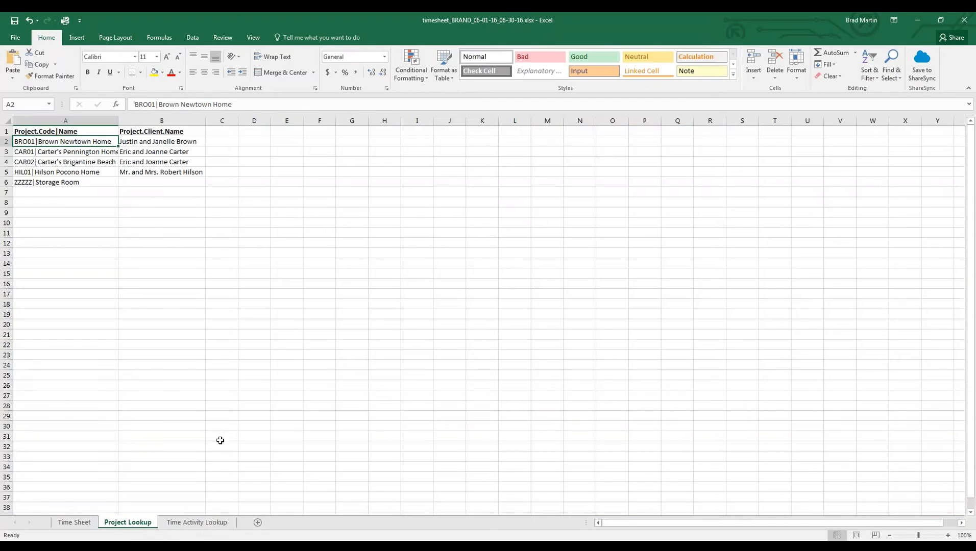
{"action": "left_click", "coordinate": [73, 152]}
{"action": "left_click", "coordinate": [72, 162]}
{"action": "left_click", "coordinate": [70, 172]}
{"action": "left_click", "coordinate": [70, 182]}
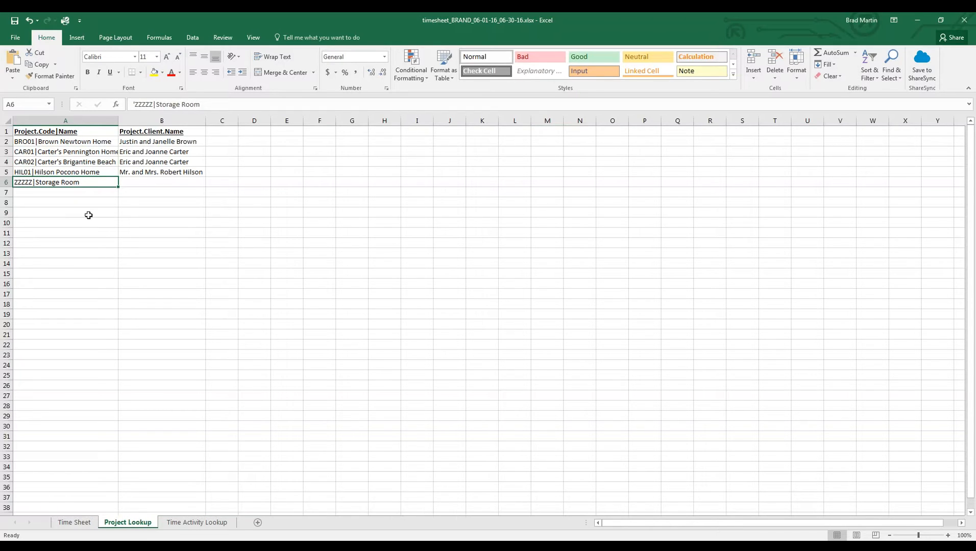
{"action": "left_click", "coordinate": [198, 522]}
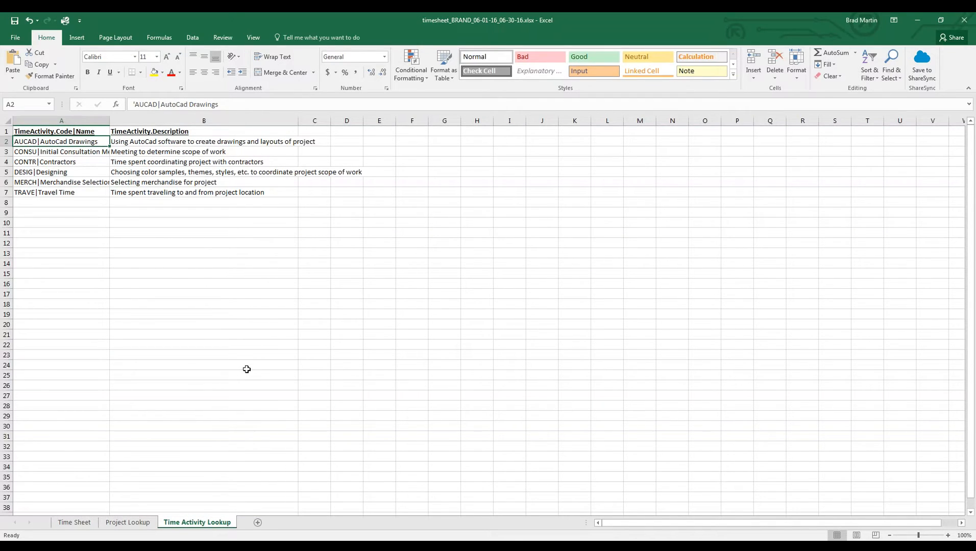
Return to the Time Sheet and view the project choices for cell A6 without selecting one.
{"action": "left_click", "coordinate": [74, 522]}
{"action": "left_click", "coordinate": [113, 199]}
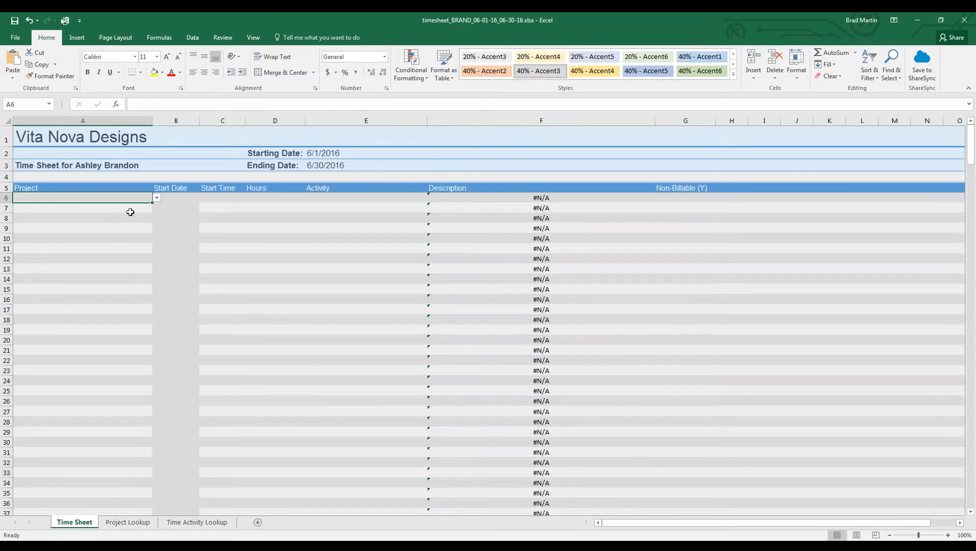
{"action": "left_click", "coordinate": [157, 197]}
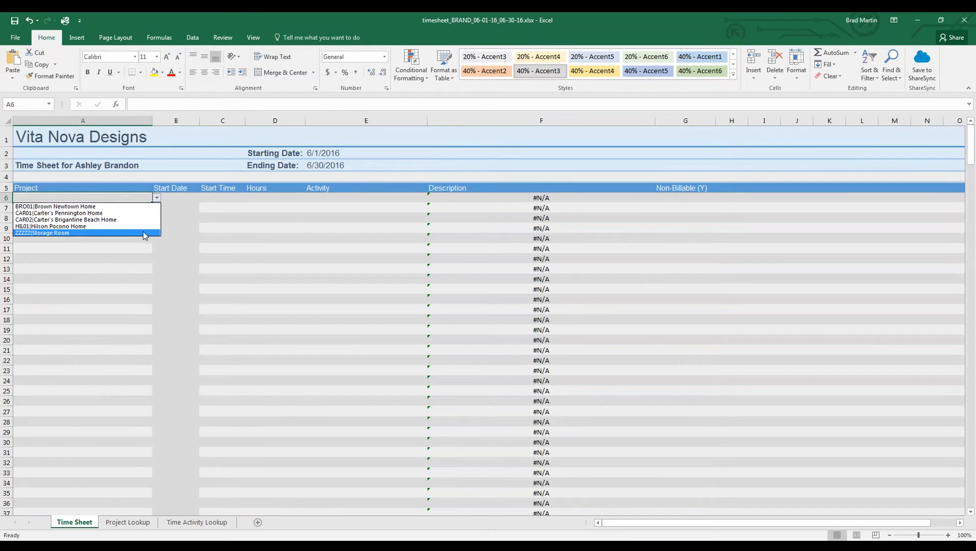
{"action": "left_click", "coordinate": [131, 526]}
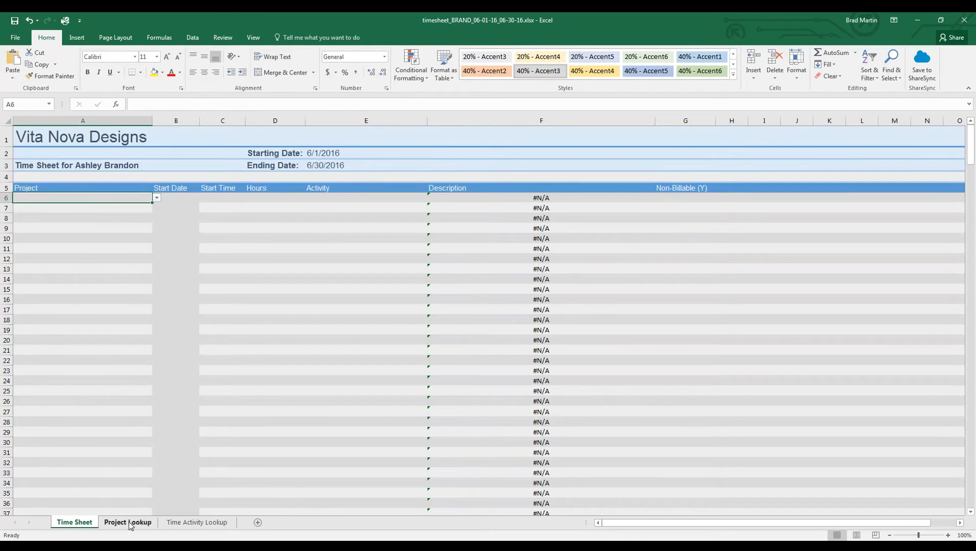
Glance at the Project Lookup sheet and view the activity choices for cell E6 on the Time Sheet without selecting one.
{"action": "left_click", "coordinate": [131, 526]}
{"action": "left_click", "coordinate": [71, 524]}
{"action": "left_click", "coordinate": [320, 199]}
{"action": "left_click", "coordinate": [431, 198]}
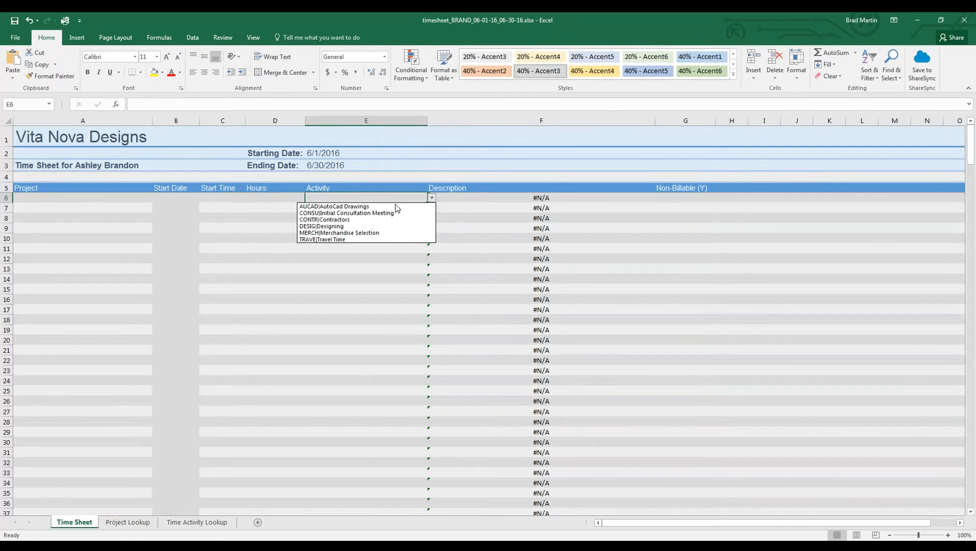
{"action": "left_click", "coordinate": [349, 276]}
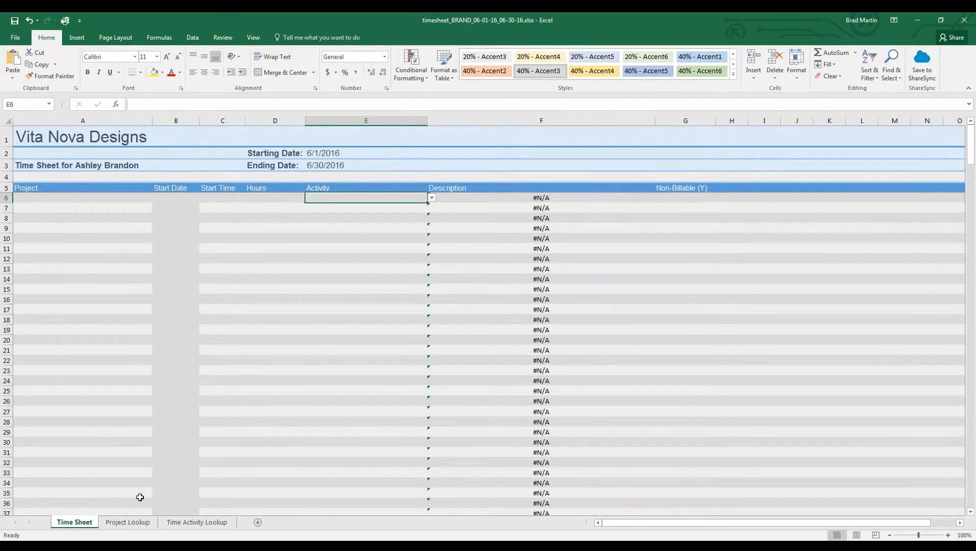
Delete the ZZZZZ|Storage Room row from the Project Lookup sheet.
{"action": "left_click", "coordinate": [128, 522]}
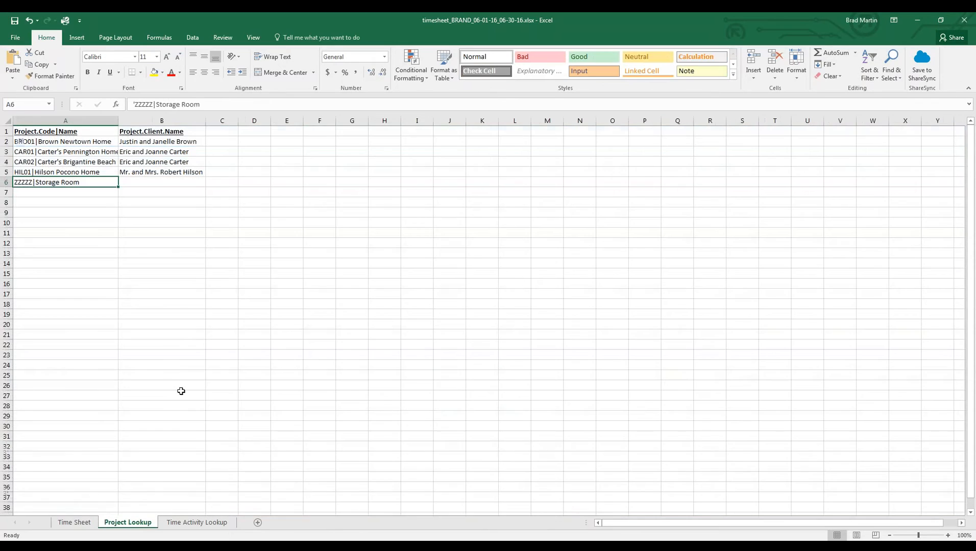
{"action": "left_click", "coordinate": [8, 183]}
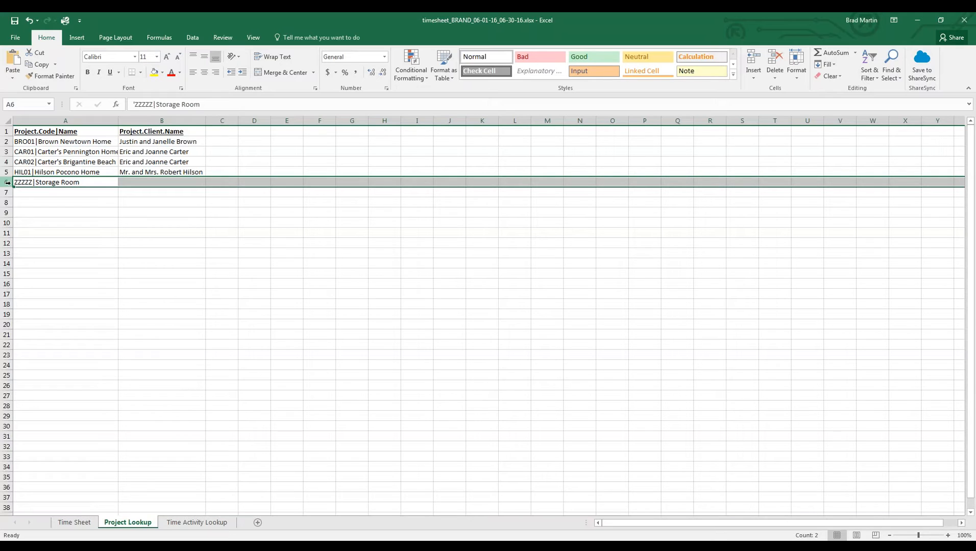
{"action": "right_click", "coordinate": [8, 182]}
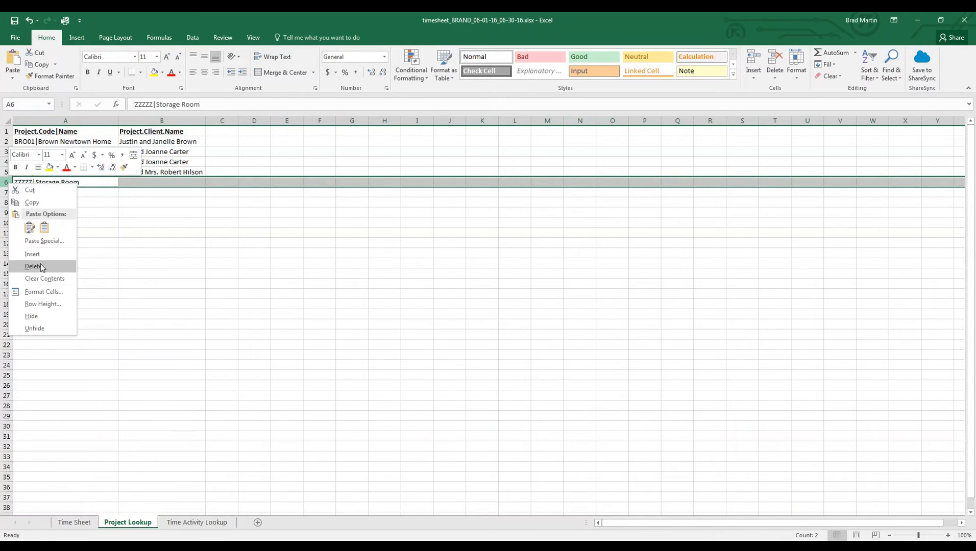
{"action": "left_click", "coordinate": [25, 266]}
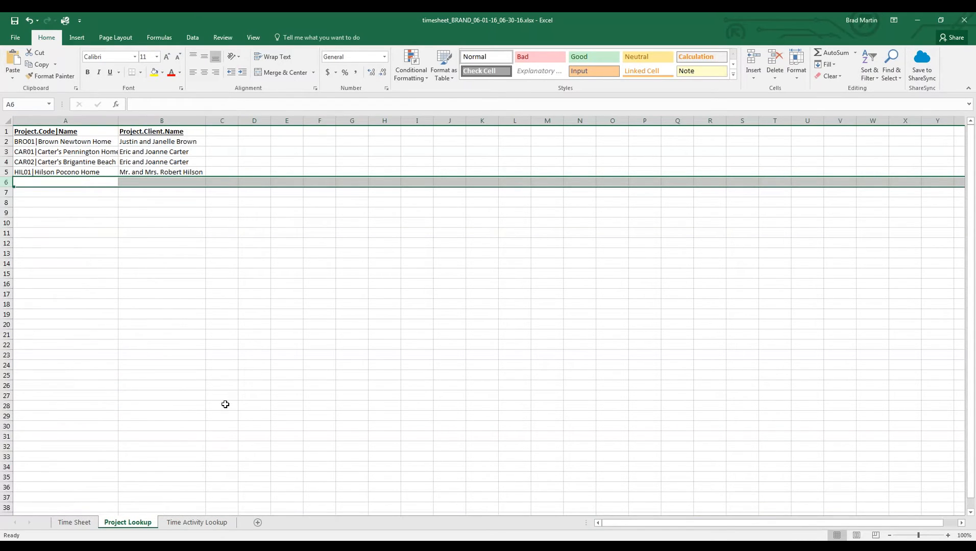
Choose BRO01|Brown Newtown Home as the project in cell A6 of the Time Sheet.
{"action": "left_click", "coordinate": [76, 523]}
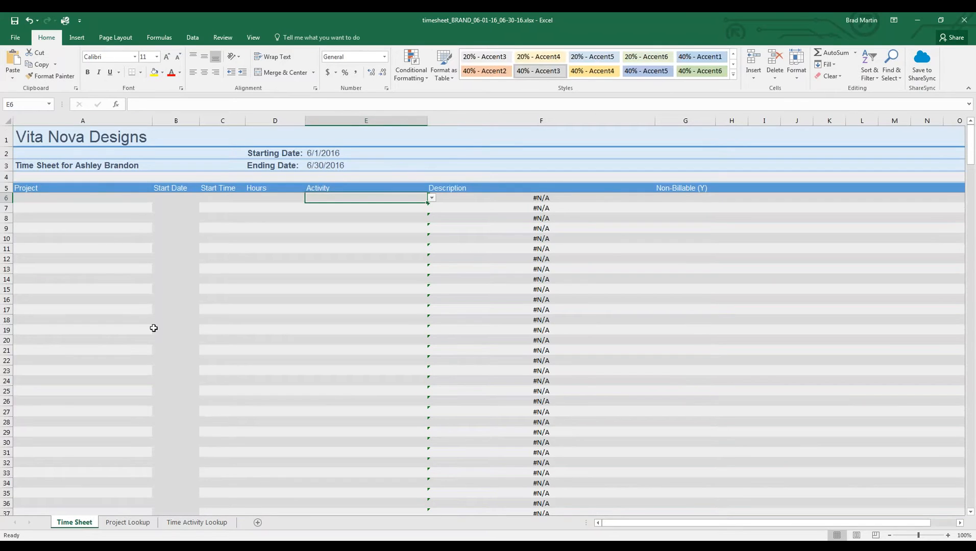
{"action": "left_click", "coordinate": [116, 198]}
{"action": "left_click", "coordinate": [156, 199]}
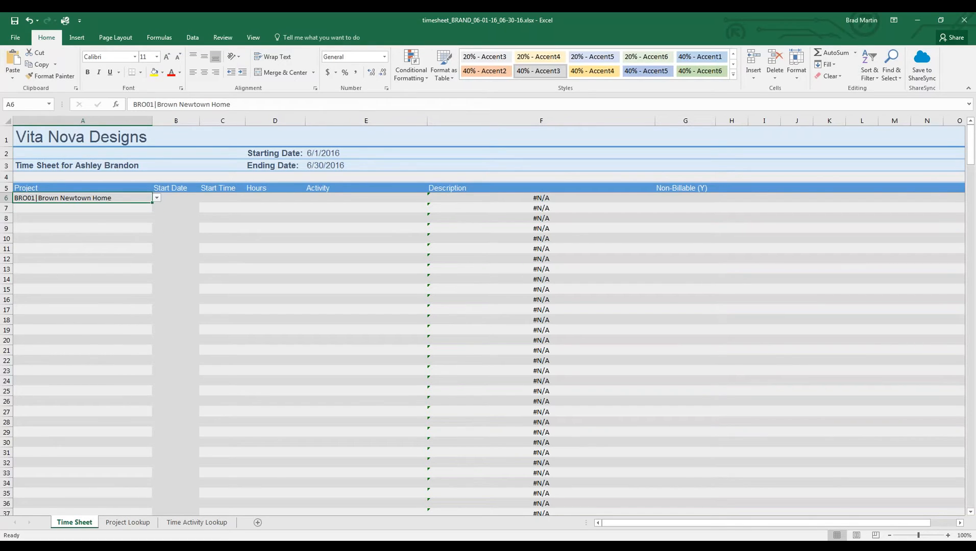
Try to enter 74 as the start date in cell B6, and cancel the entry.
{"action": "left_click", "coordinate": [171, 199]}
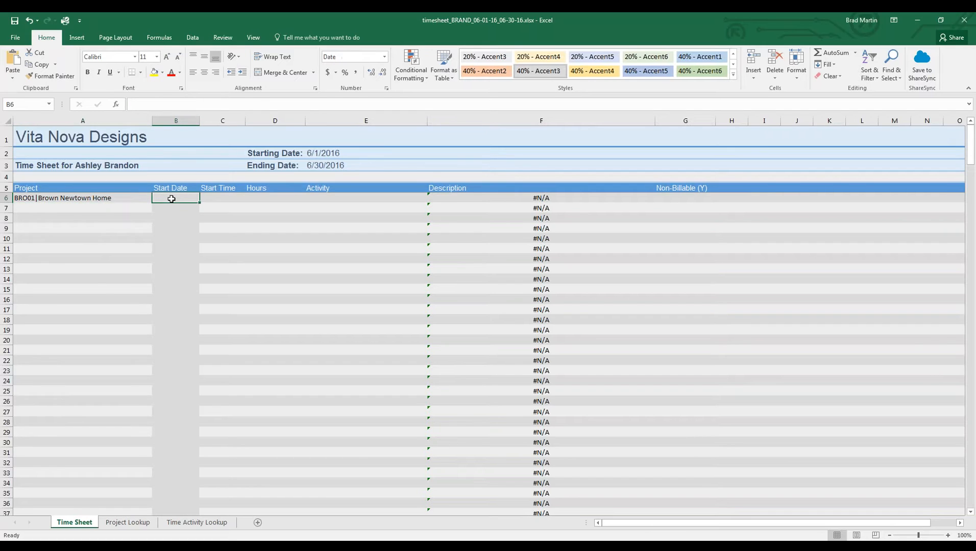
{"action": "type", "text": "7"}
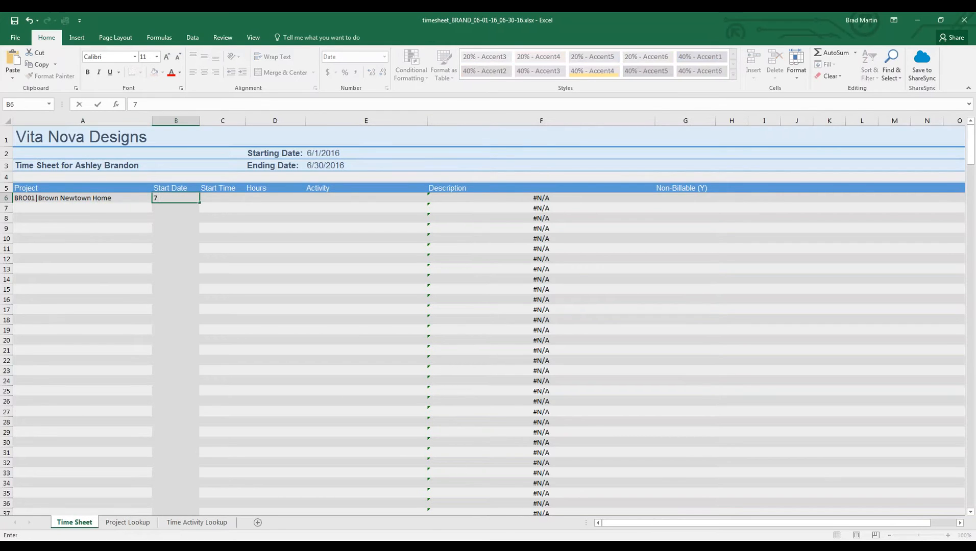
{"action": "type", "text": "4"}
{"action": "key", "text": "Return"}
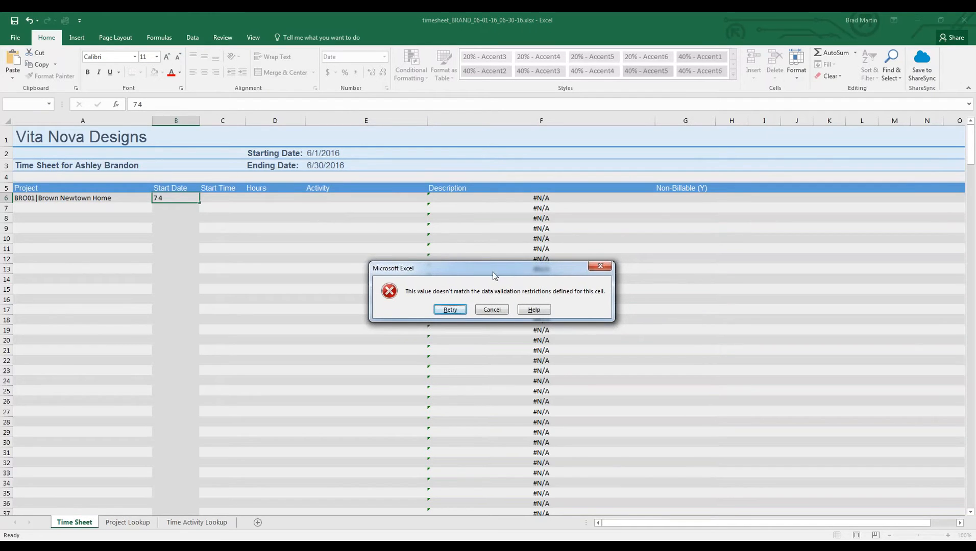
{"action": "left_click", "coordinate": [495, 309]}
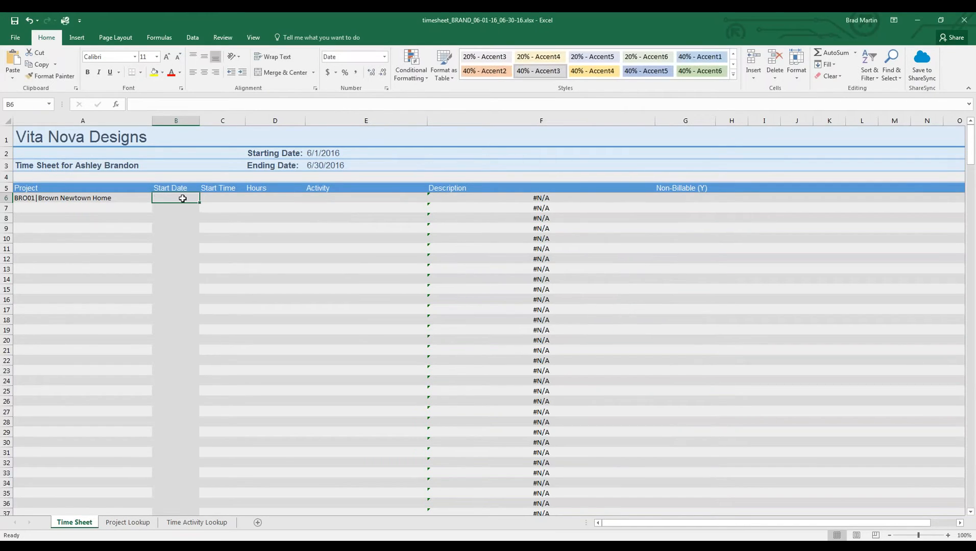
Fill in row 6 with start date 6/3, start time 10am and 2 hours.
{"action": "type", "text": "6/"}
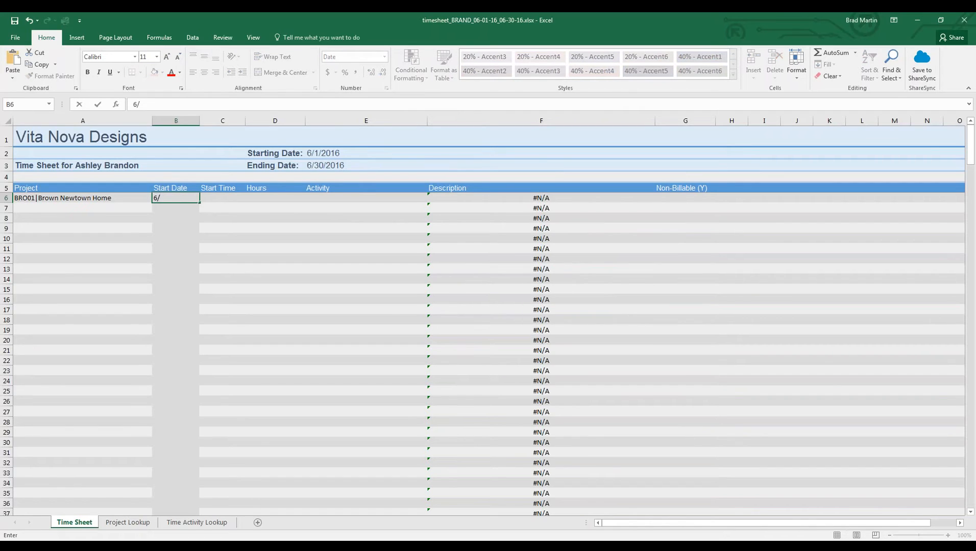
{"action": "type", "text": "3"}
{"action": "key", "text": "Tab"}
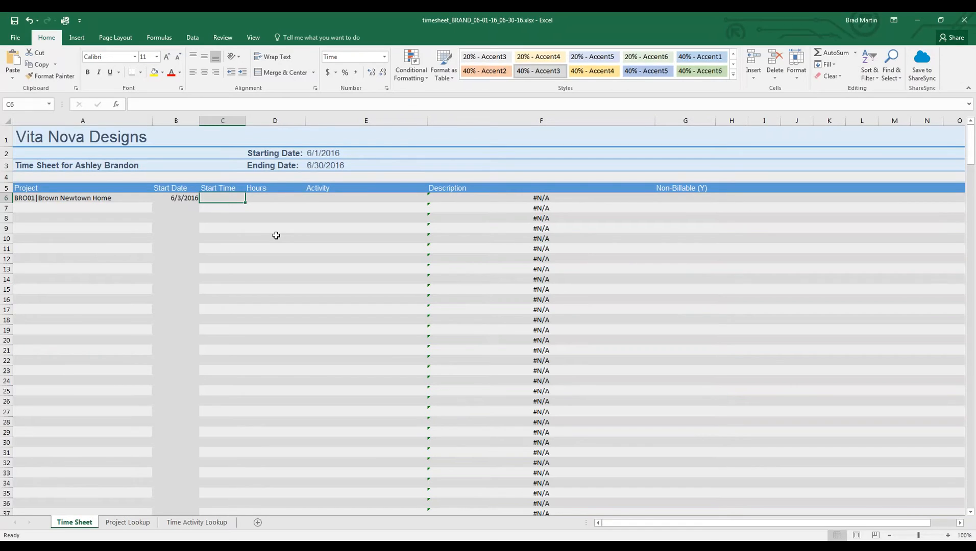
{"action": "type", "text": "10am"}
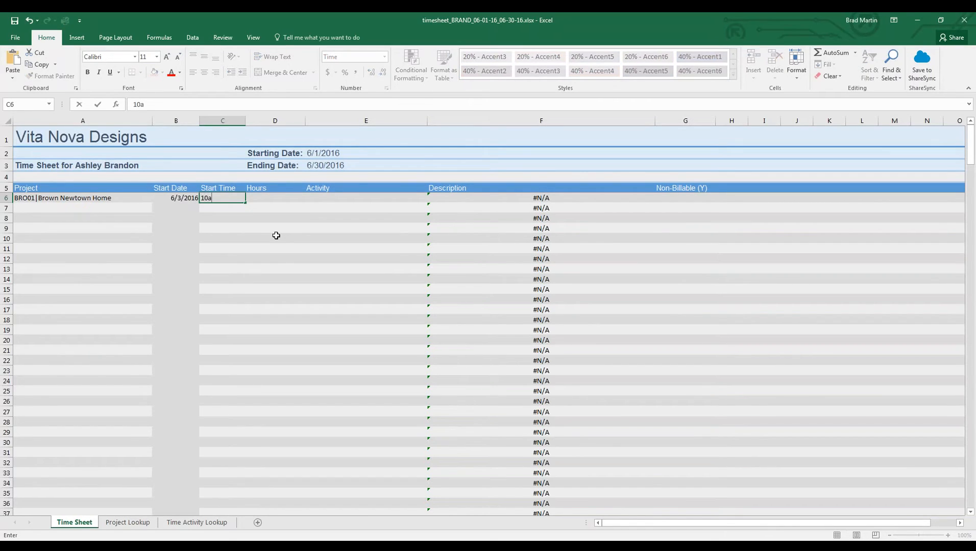
{"action": "key", "text": "Tab"}
{"action": "type", "text": "2"}
{"action": "key", "text": "Tab"}
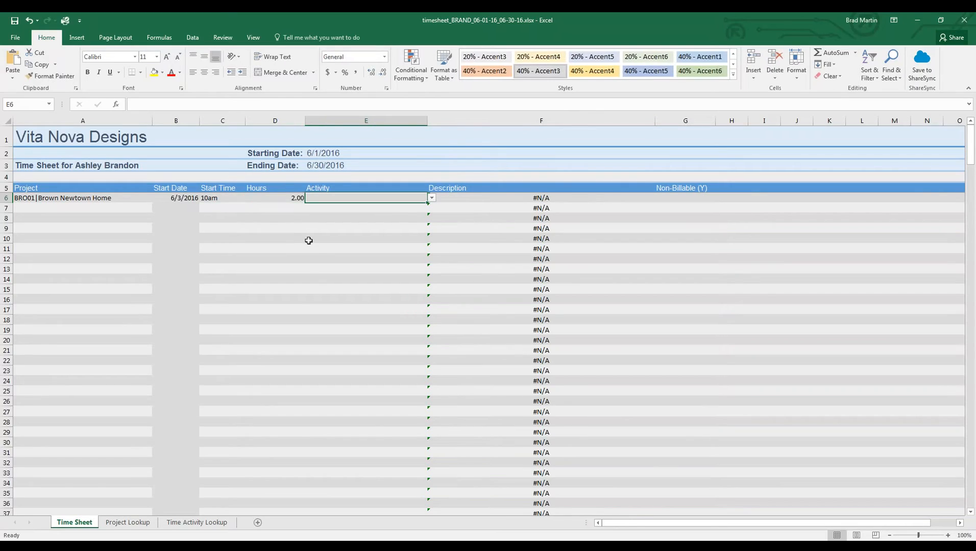
Choose DESIG|Designing as the activity in row 6.
{"action": "left_click", "coordinate": [435, 198]}
{"action": "left_click", "coordinate": [418, 199]}
{"action": "left_click", "coordinate": [409, 199]}
{"action": "left_click", "coordinate": [430, 199]}
{"action": "left_click", "coordinate": [372, 225]}
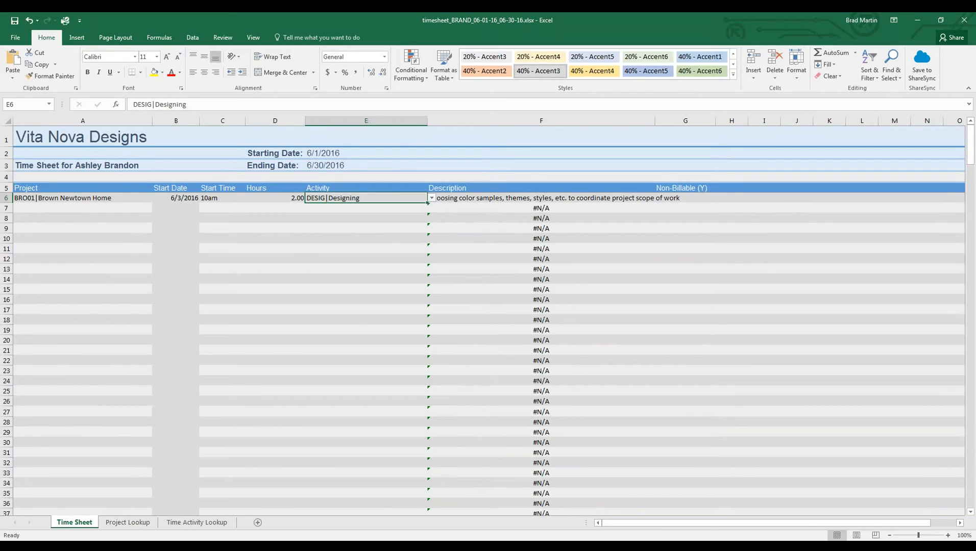
View the Non-Billable choices for cell G6 without selecting one.
{"action": "left_click", "coordinate": [699, 201]}
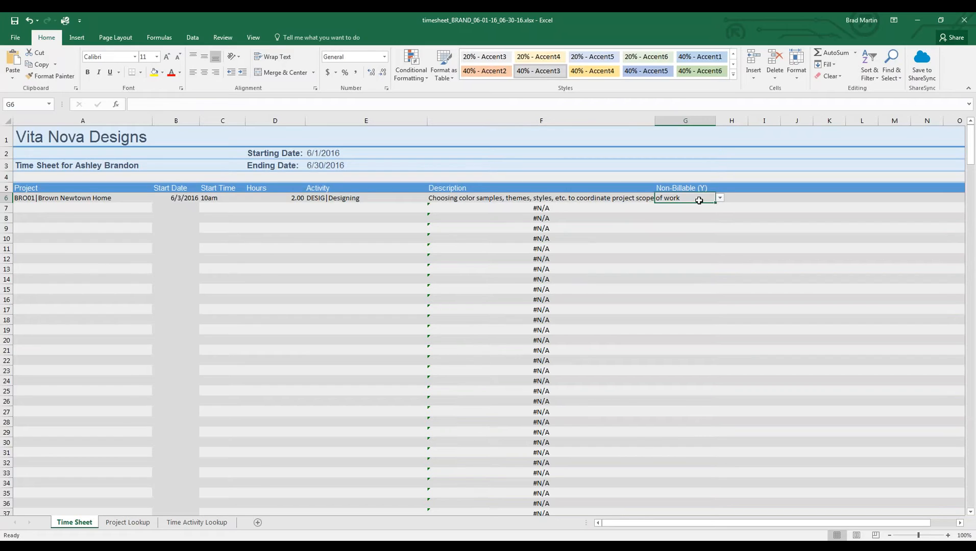
{"action": "left_click", "coordinate": [720, 197]}
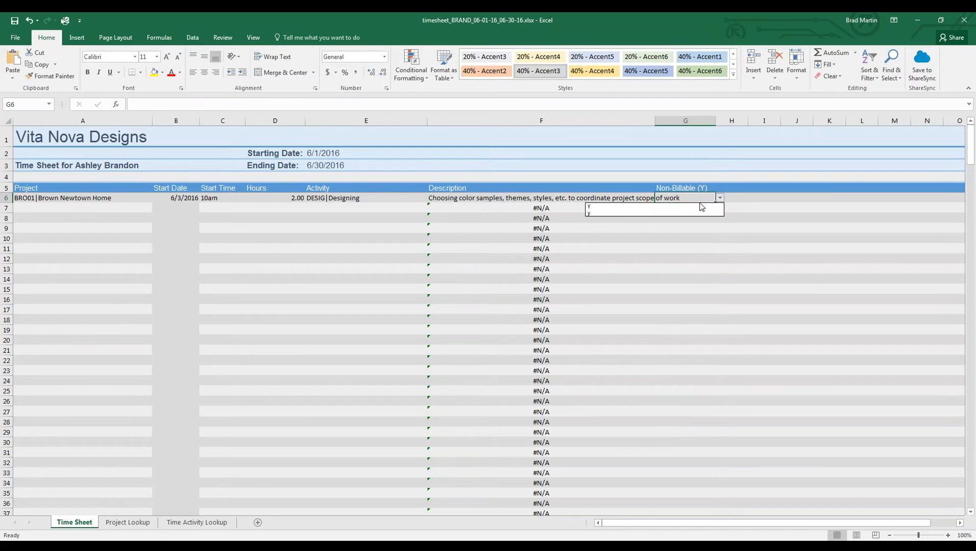
{"action": "key", "text": "Escape"}
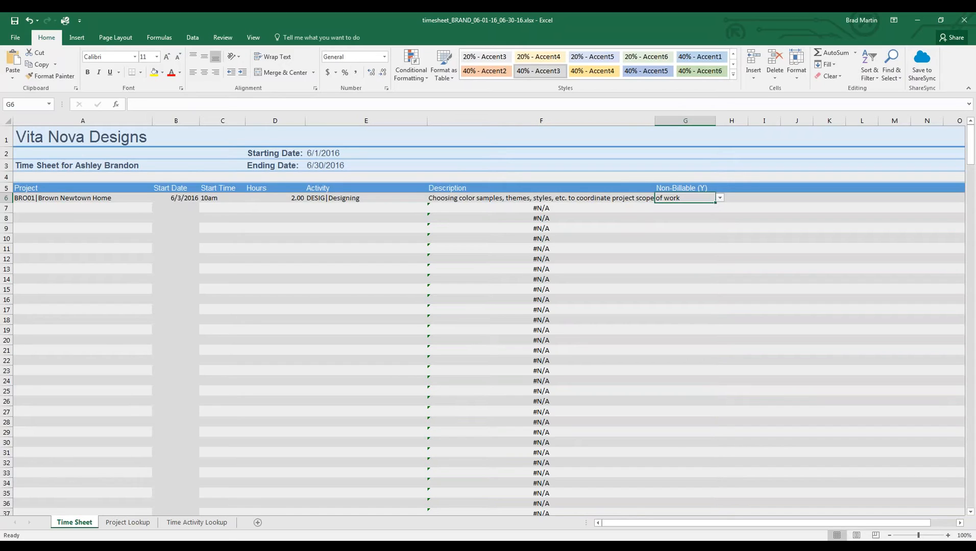
Start a second time entry in row 7 with project BRO01|Brown Newtown Home and start date 6/6/16.
{"action": "left_click", "coordinate": [136, 208]}
{"action": "type", "text": "bRO01|Brown Newtown Home"}
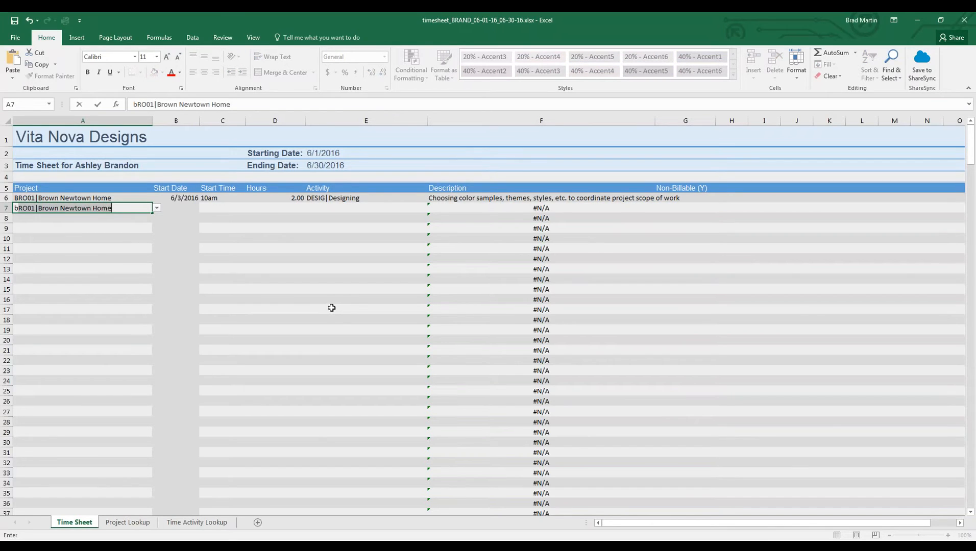
{"action": "key", "text": "Tab"}
{"action": "type", "text": "6/6/16"}
{"action": "key", "text": "Tab"}
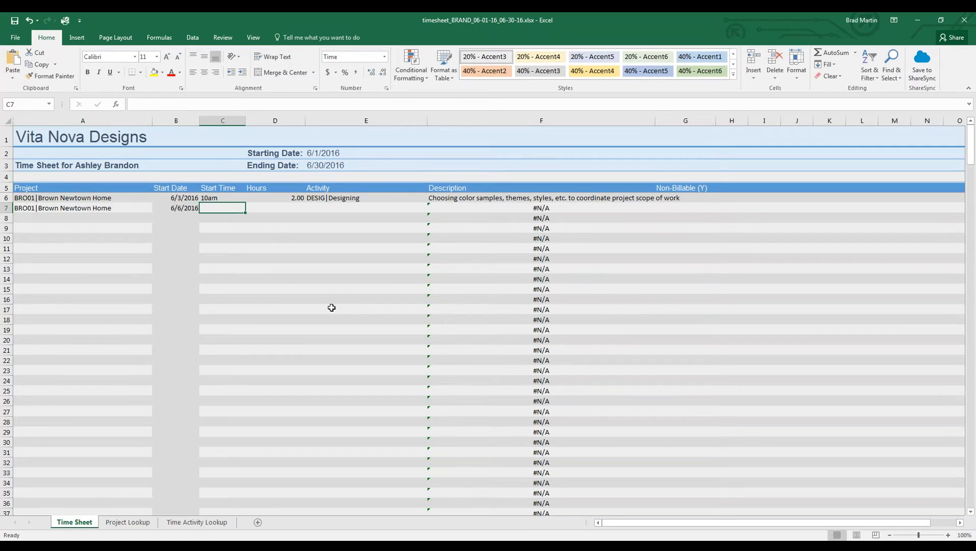
Complete row 7 with start time 9am, 3.75 hours and activity DESIG|Designing.
{"action": "type", "text": "9am"}
{"action": "key", "text": "Tab"}
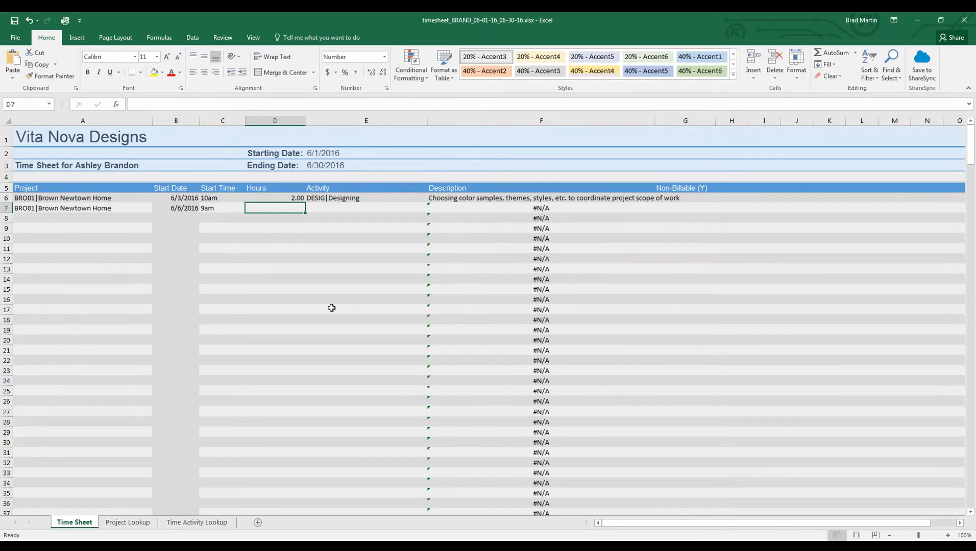
{"action": "type", "text": "3.75"}
{"action": "key", "text": "ctrl+Return"}
{"action": "key", "text": "Tab"}
{"action": "type", "text": "d"}
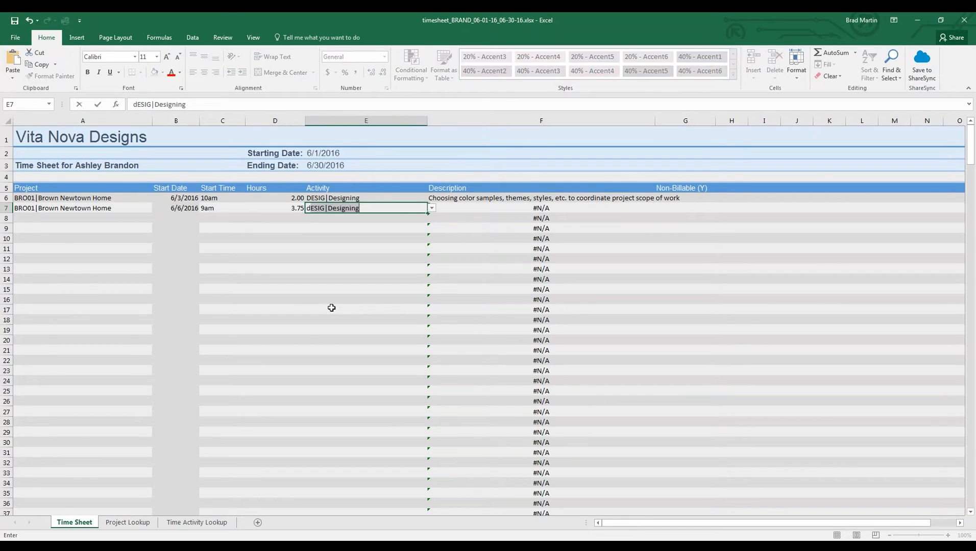
{"action": "key", "text": "Return"}
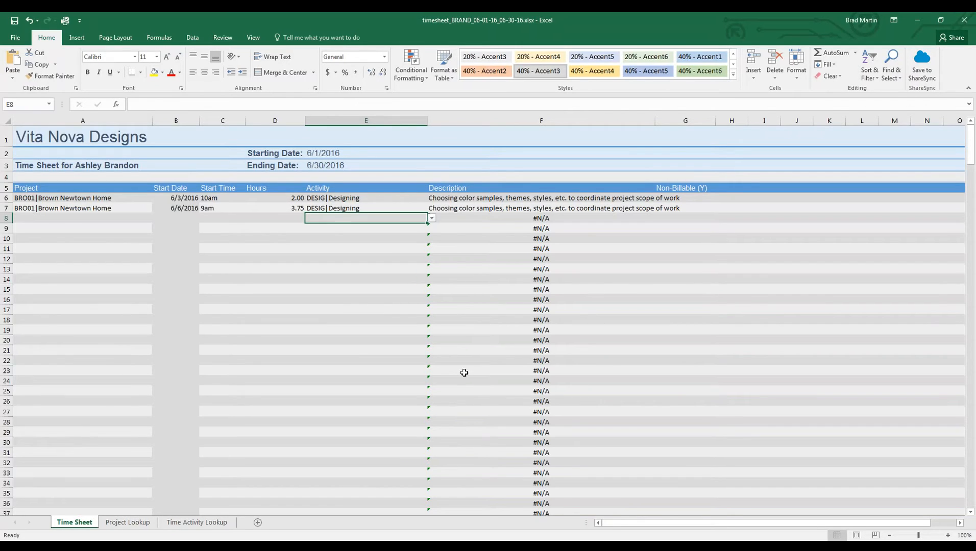
Switch to the Reviewed June time sheet workbook to view its entries, and minimize Excel to return to Design Manager.
{"action": "mouse_move", "coordinate": [297, 539]}
{"action": "left_click", "coordinate": [364, 491]}
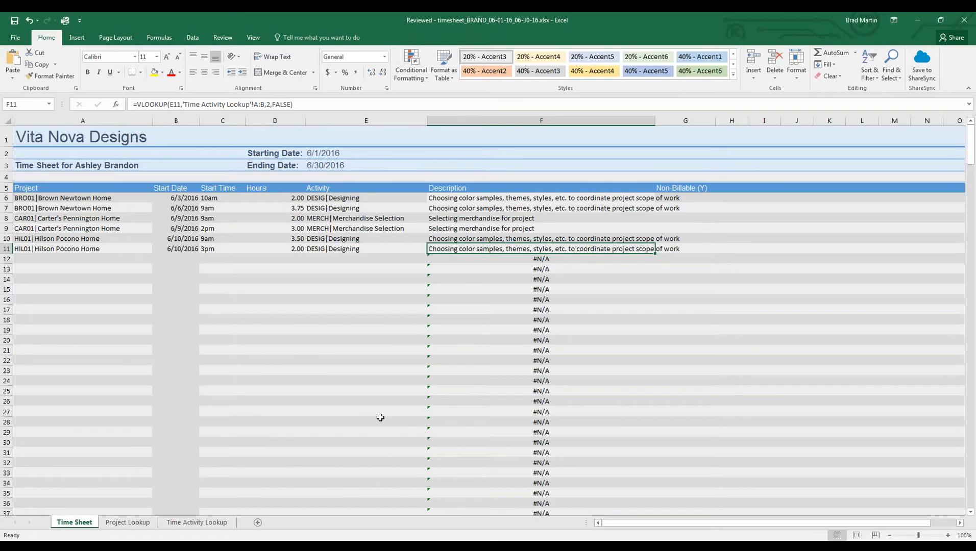
{"action": "left_click", "coordinate": [917, 21]}
{"action": "left_click", "coordinate": [917, 22]}
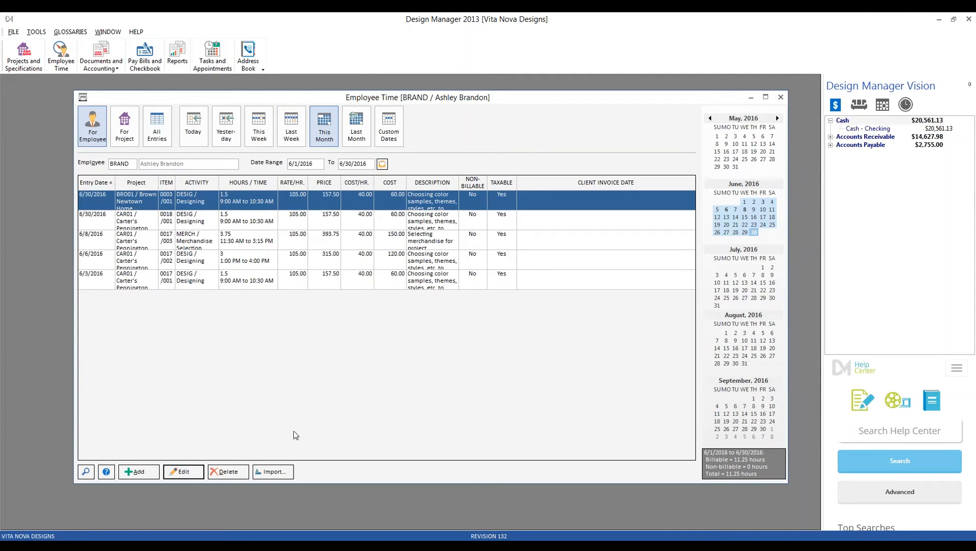
Open Time Entry Import from the Employee Time window and make the import window smaller.
{"action": "left_click", "coordinate": [286, 474]}
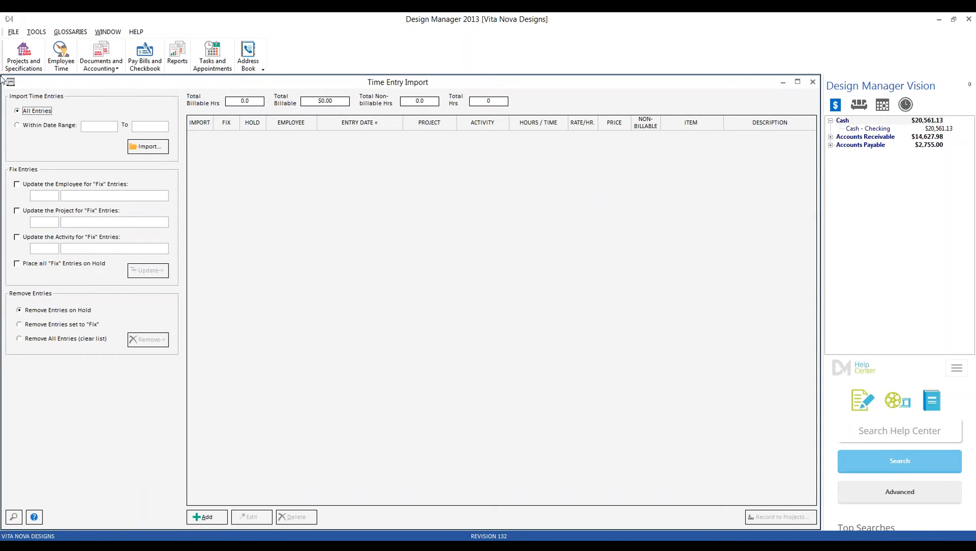
{"action": "left_click_drag", "start_coordinate": [3, 76], "coordinate": [97, 131]}
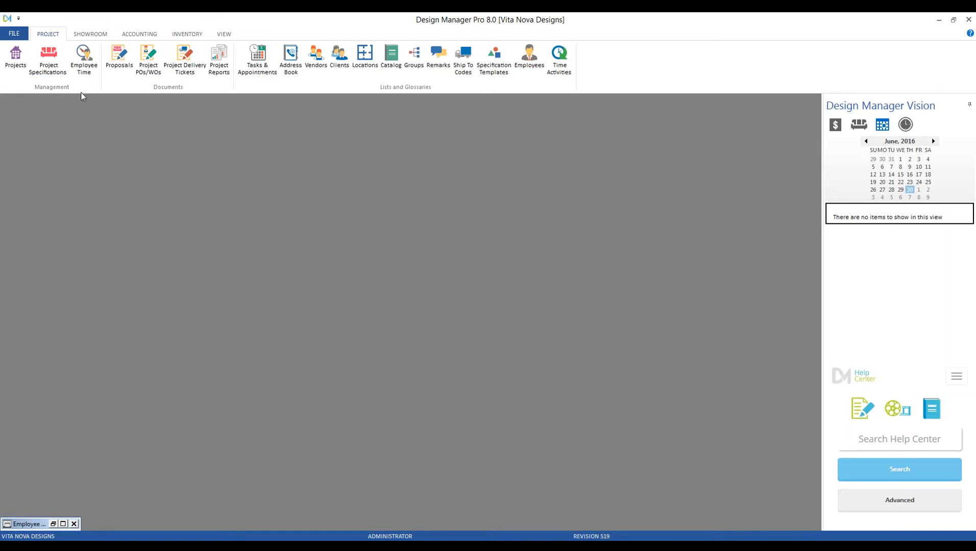
View the Time Entry Import window from Employee Time in Design Manager Pro 8.0, and close it.
{"action": "left_click", "coordinate": [86, 60]}
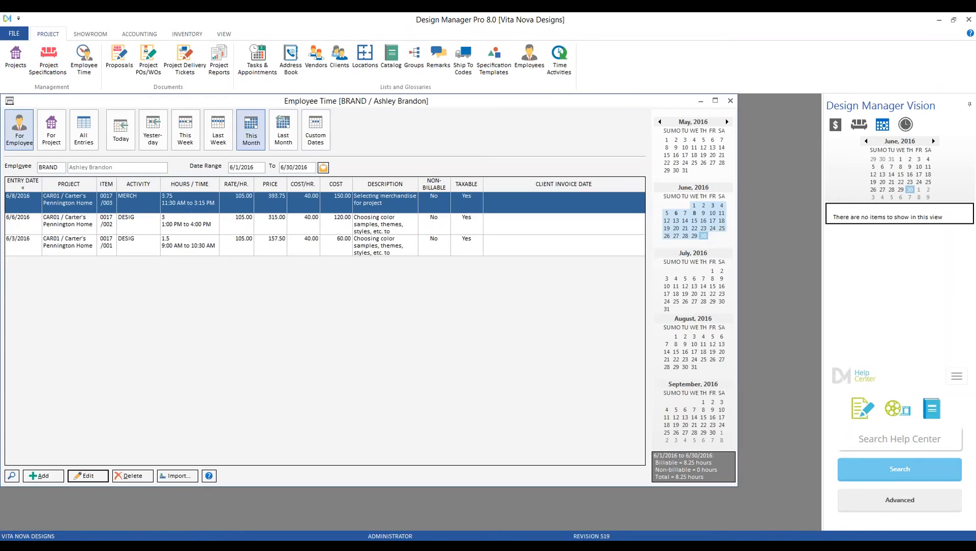
{"action": "left_click", "coordinate": [178, 476]}
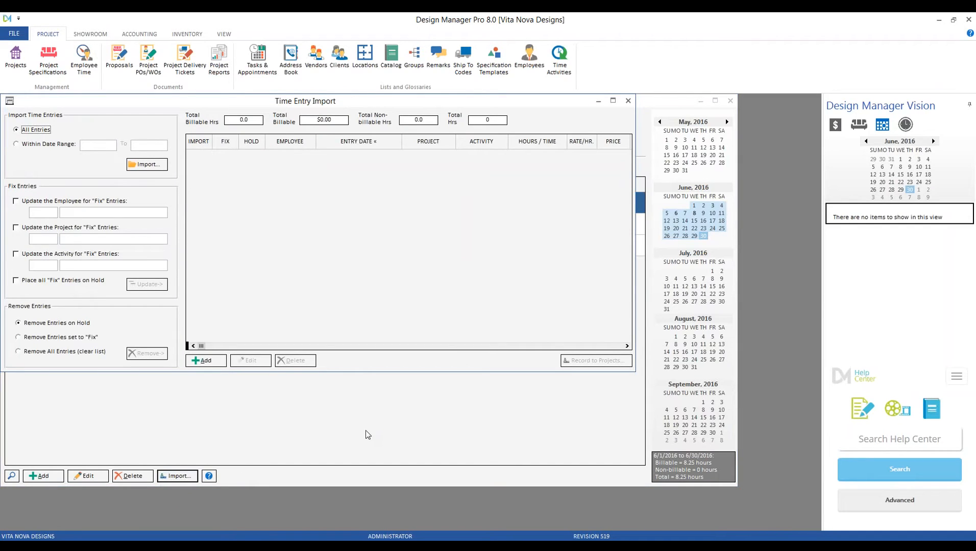
{"action": "left_click", "coordinate": [628, 100]}
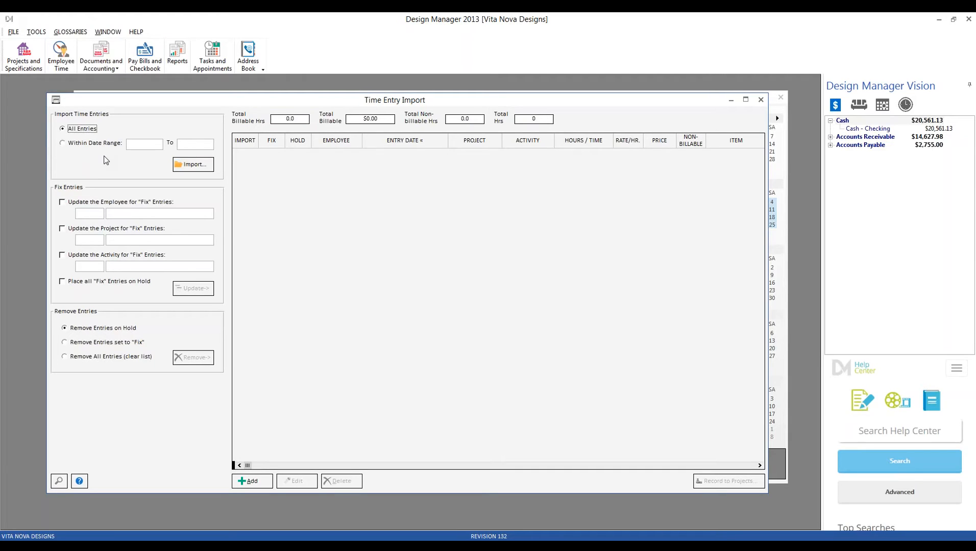
Restrict the time entry import in Design Manager 2013 to the date range 6/1/2016 to 6/30/2016.
{"action": "left_click", "coordinate": [143, 145]}
{"action": "type", "text": "6/1/2016"}
{"action": "left_click", "coordinate": [192, 145]}
{"action": "type", "text": "6 30"}
{"action": "left_click", "coordinate": [108, 145]}
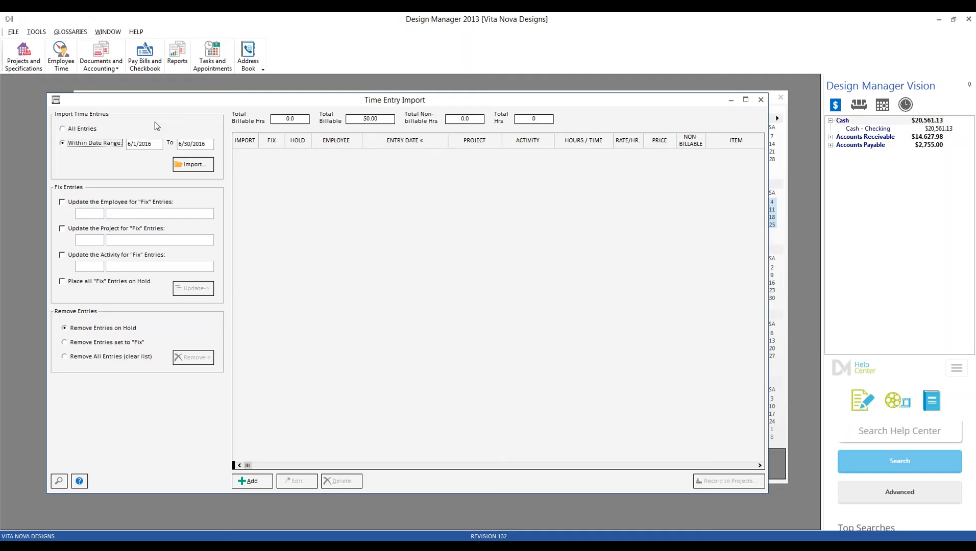
Set the import to all entries and load the file Reviewed - timesheet_BRAND_06-01-16_06-30-16.xlsx.
{"action": "left_click", "coordinate": [86, 131]}
{"action": "left_click", "coordinate": [204, 165]}
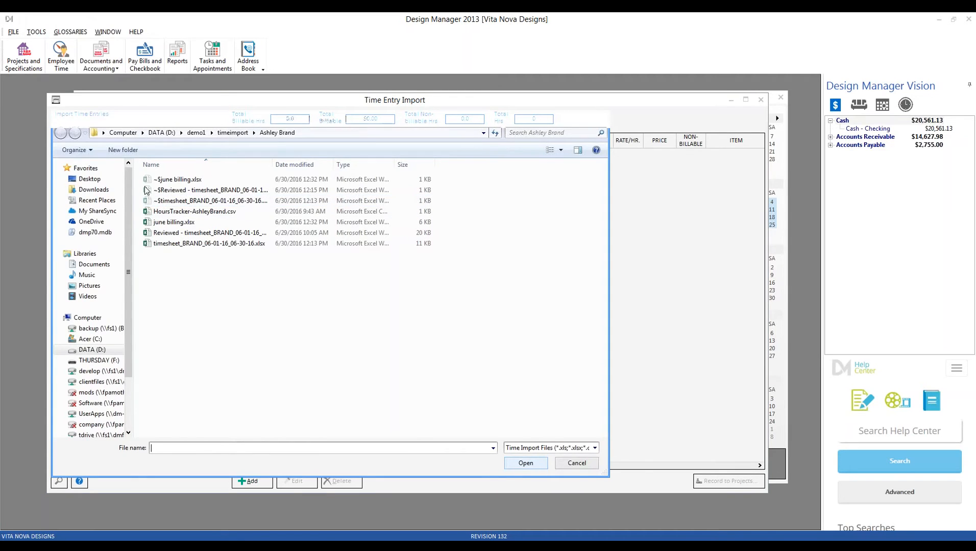
{"action": "left_click", "coordinate": [214, 234]}
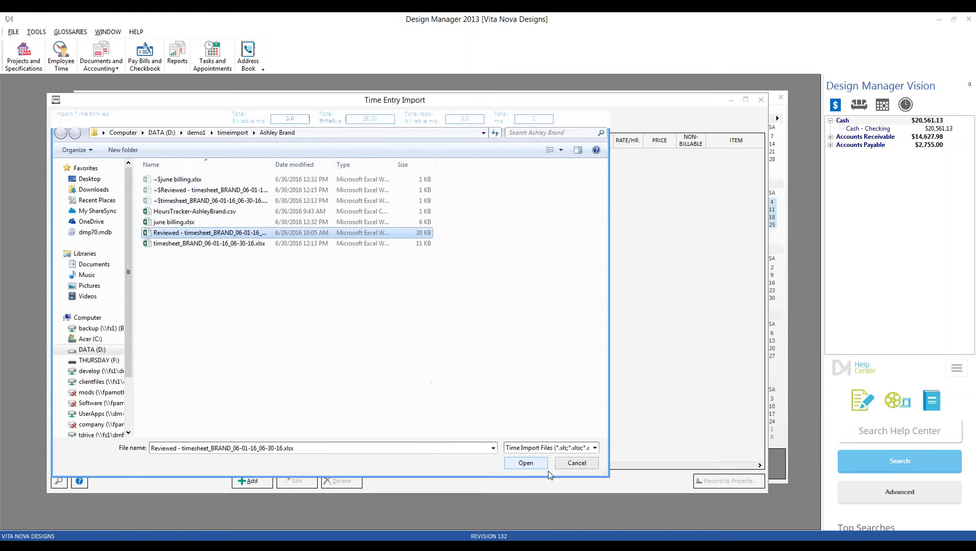
{"action": "left_click", "coordinate": [537, 463]}
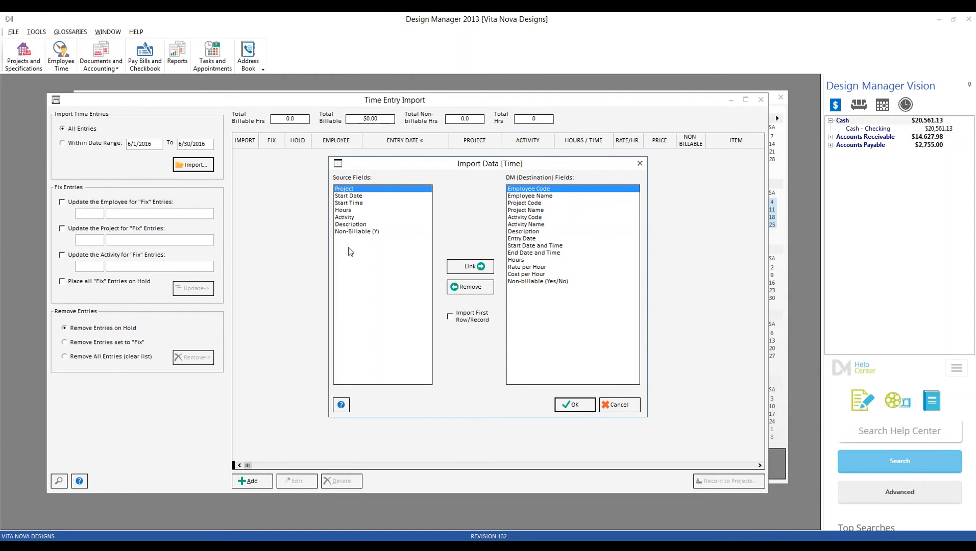
Switch to the reviewed time sheet in Excel to examine its column headings, and minimize it to return to Design Manager.
{"action": "left_click", "coordinate": [214, 519]}
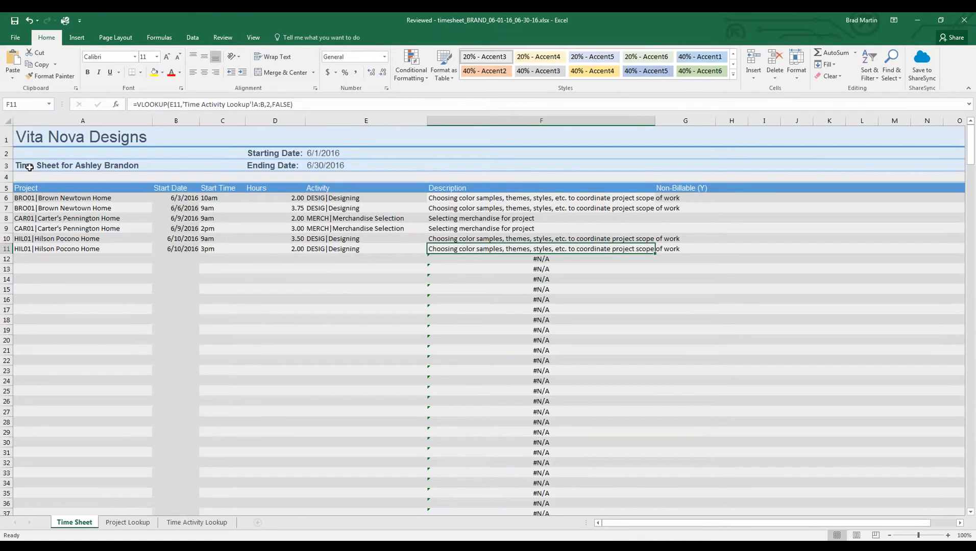
{"action": "left_click", "coordinate": [189, 188]}
{"action": "left_click", "coordinate": [230, 188]}
{"action": "left_click", "coordinate": [267, 188]}
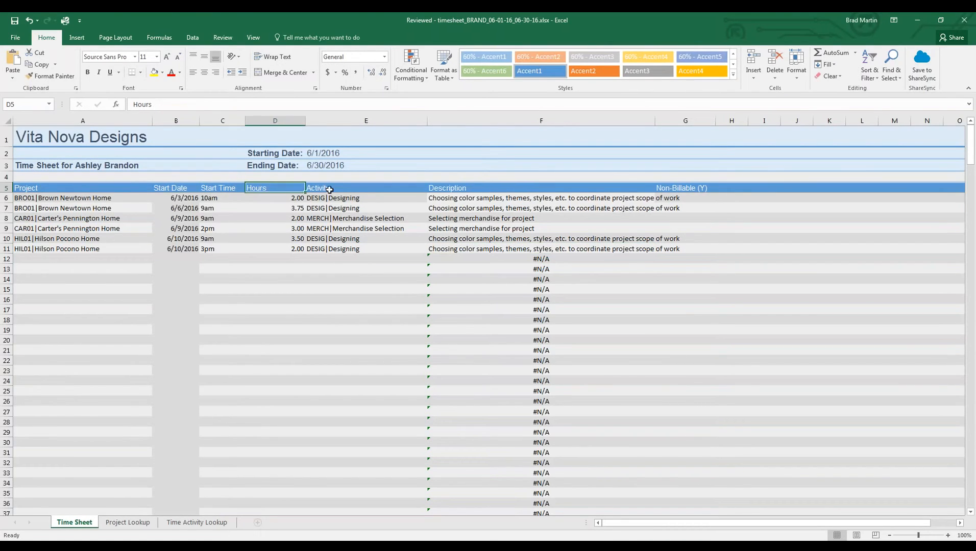
{"action": "left_click", "coordinate": [329, 188]}
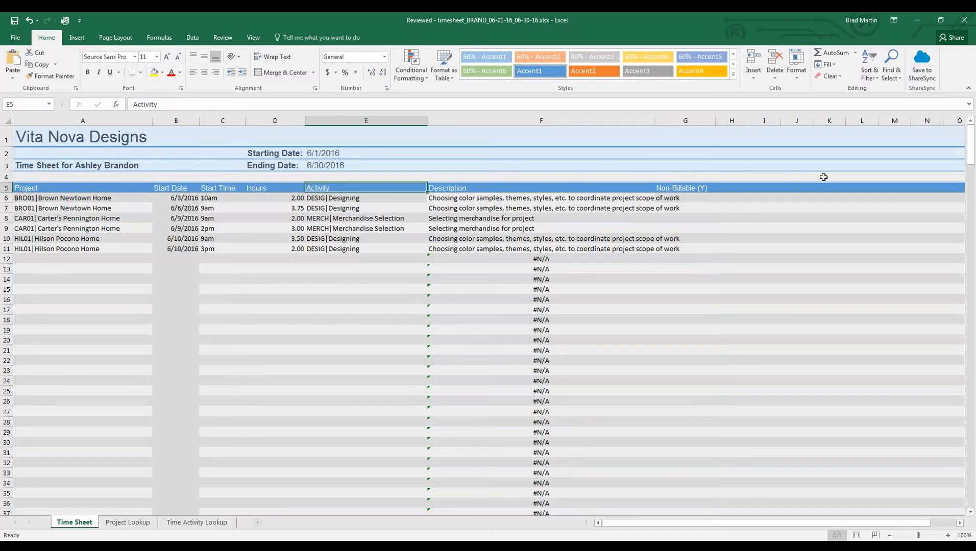
{"action": "left_click", "coordinate": [917, 20]}
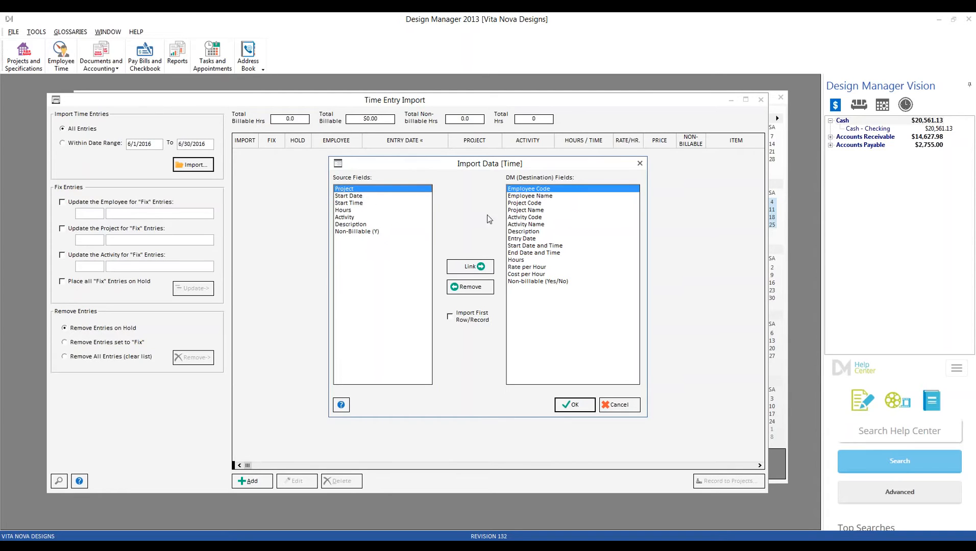
Link the source field Project to Project Code and Start Date to Entry Date.
{"action": "left_click", "coordinate": [524, 204]}
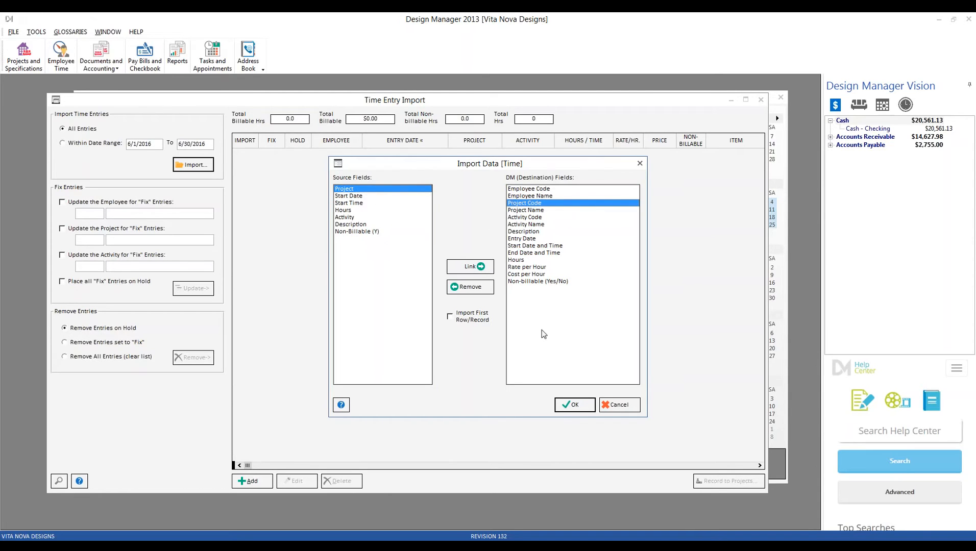
{"action": "left_click", "coordinate": [472, 269]}
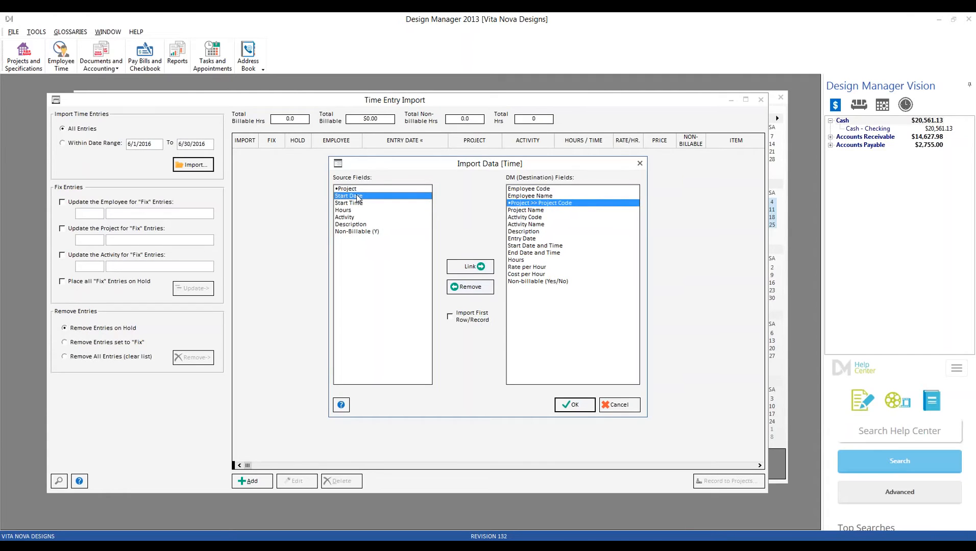
{"action": "left_click", "coordinate": [516, 238]}
{"action": "left_click", "coordinate": [472, 266]}
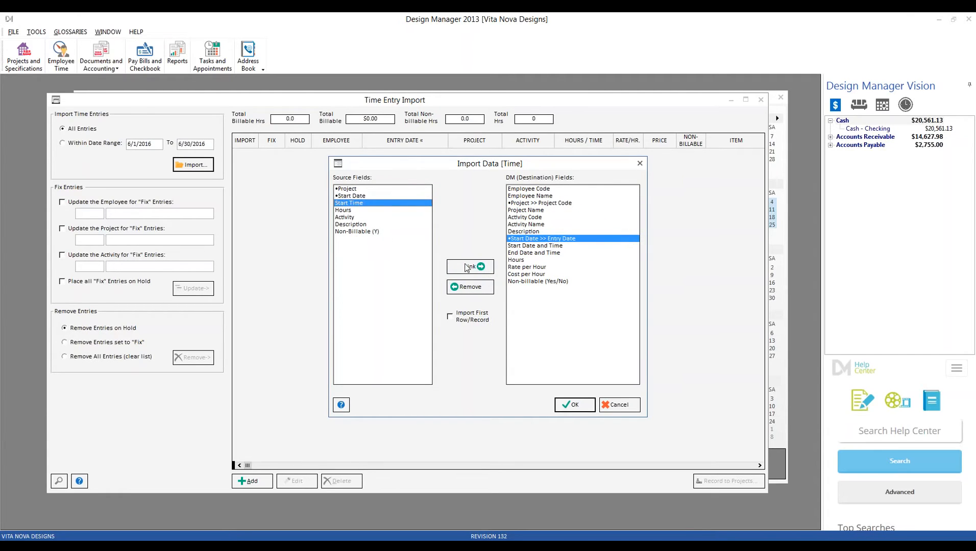
Link the source field Start Time to Start Date and Time, and Hours to Hours.
{"action": "left_click", "coordinate": [523, 247]}
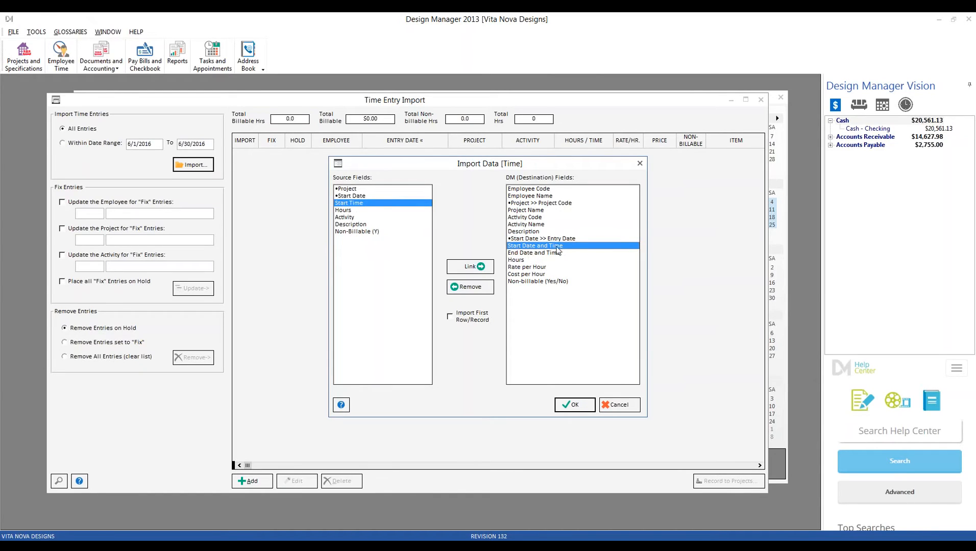
{"action": "left_click", "coordinate": [473, 267]}
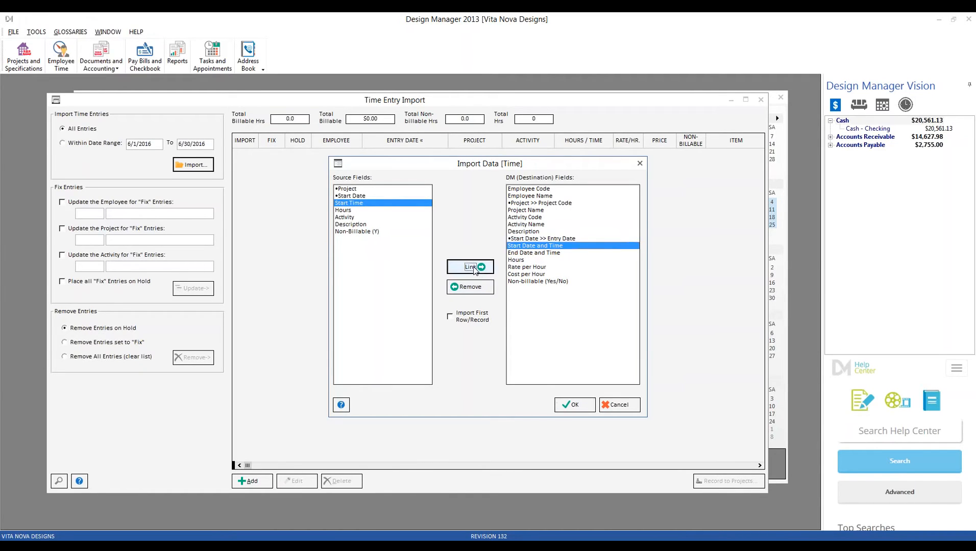
{"action": "left_click", "coordinate": [520, 260]}
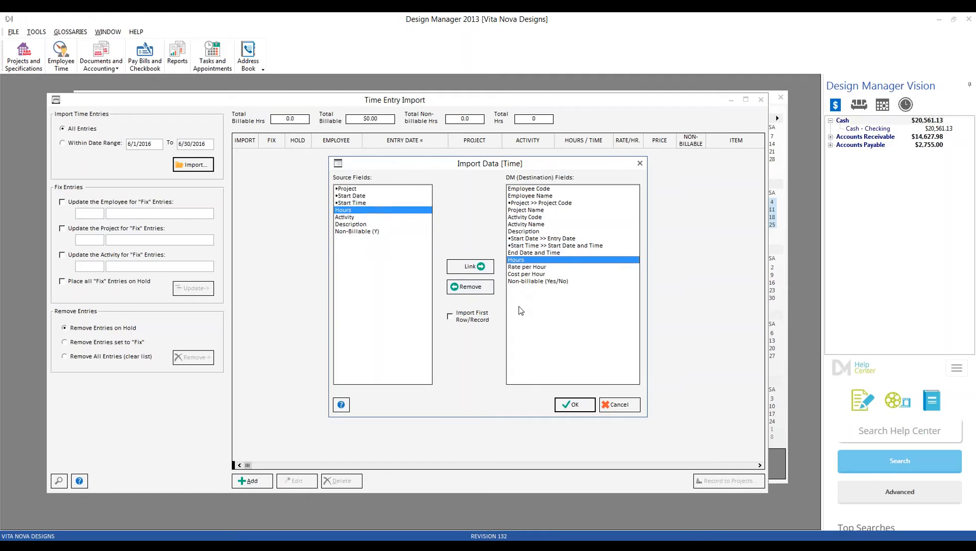
{"action": "left_click", "coordinate": [473, 267]}
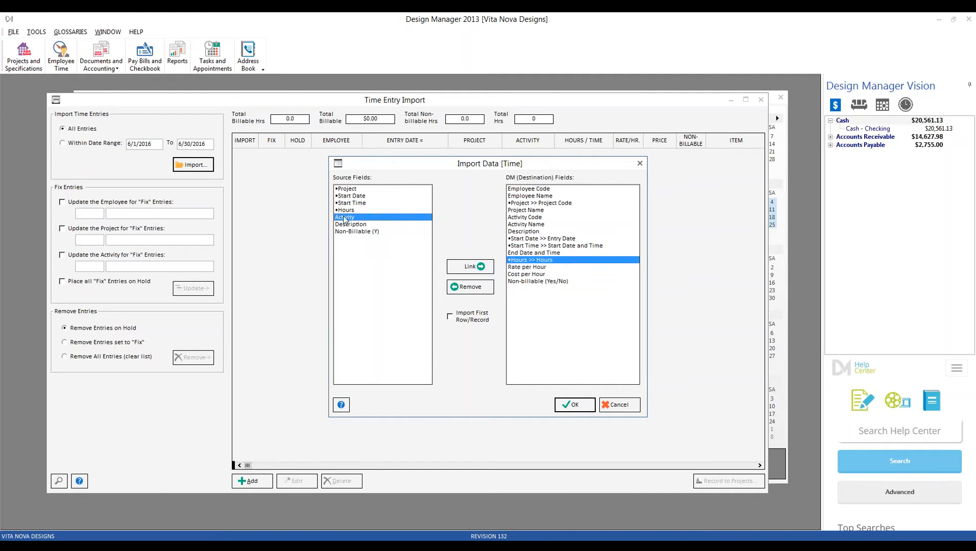
Link Activity to Activity Code, Description to Description, and Non-Billable (Y) to Non-billable (Yes/No).
{"action": "left_click", "coordinate": [520, 217]}
{"action": "left_click", "coordinate": [482, 270]}
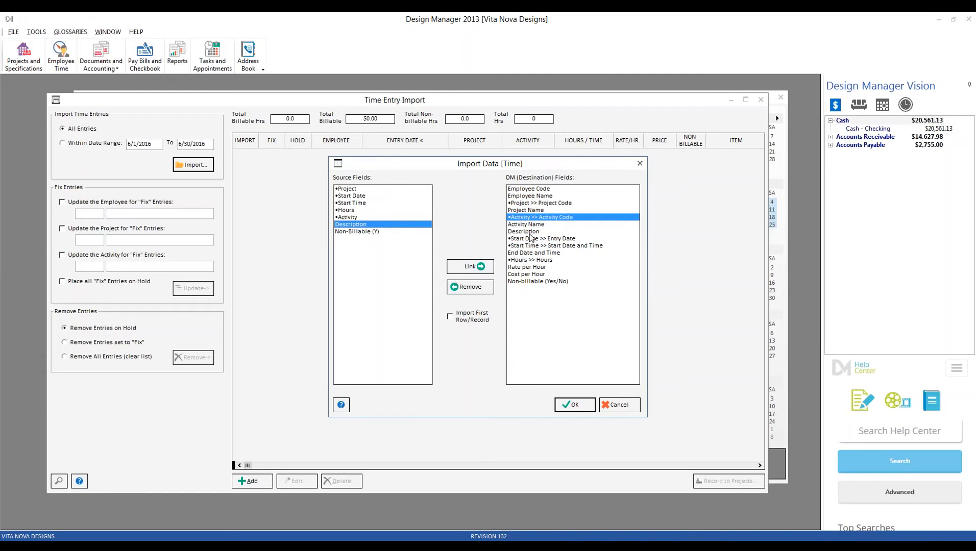
{"action": "left_click", "coordinate": [529, 233]}
{"action": "left_click", "coordinate": [481, 268]}
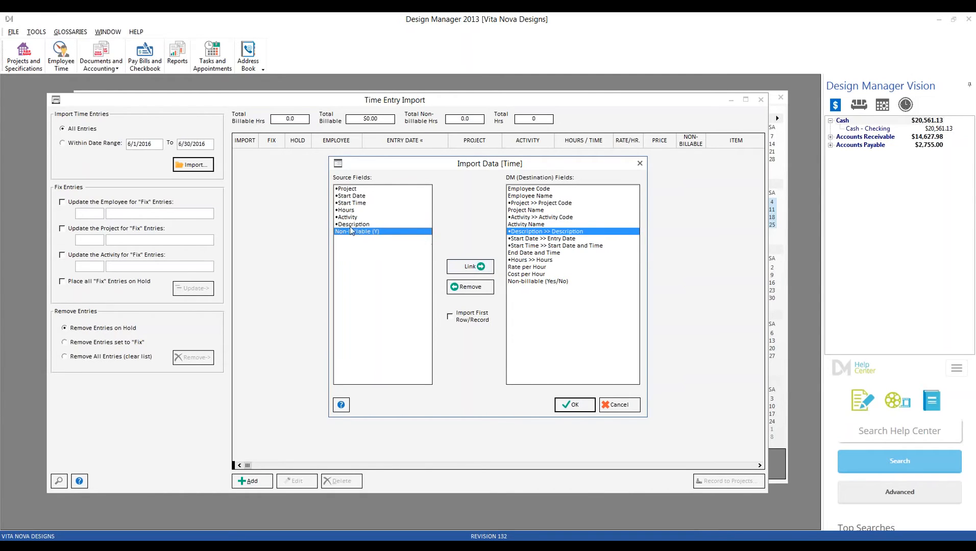
{"action": "left_click", "coordinate": [531, 282]}
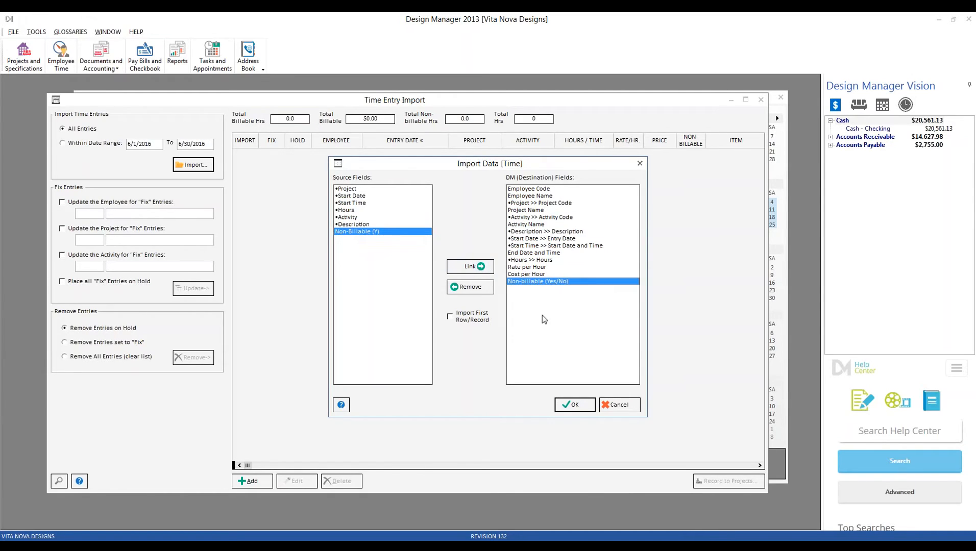
{"action": "left_click", "coordinate": [463, 268]}
Check the Project and Start Date headings in the Excel time sheet, and confirm the field links in Design Manager to load the entries.
{"action": "left_click", "coordinate": [291, 546]}
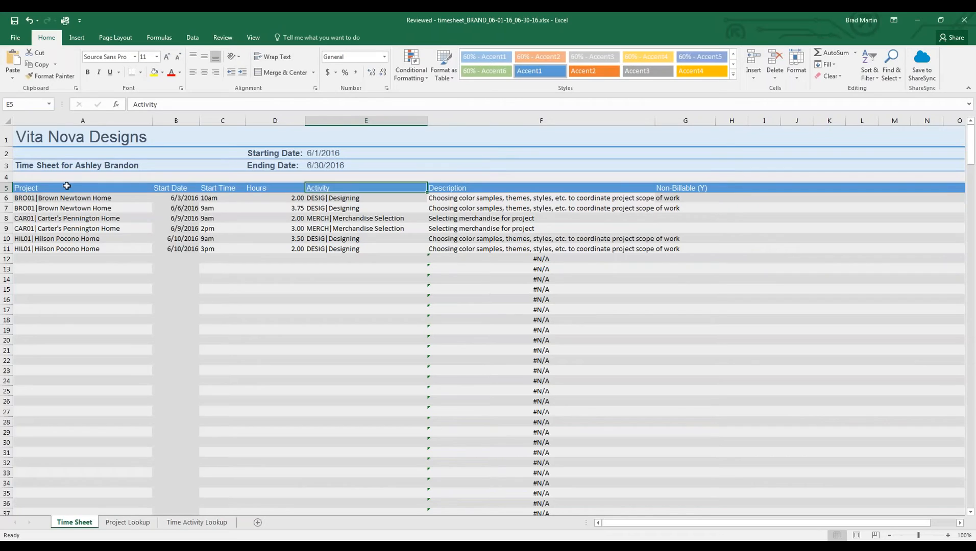
{"action": "left_click", "coordinate": [81, 189]}
{"action": "left_click", "coordinate": [167, 190]}
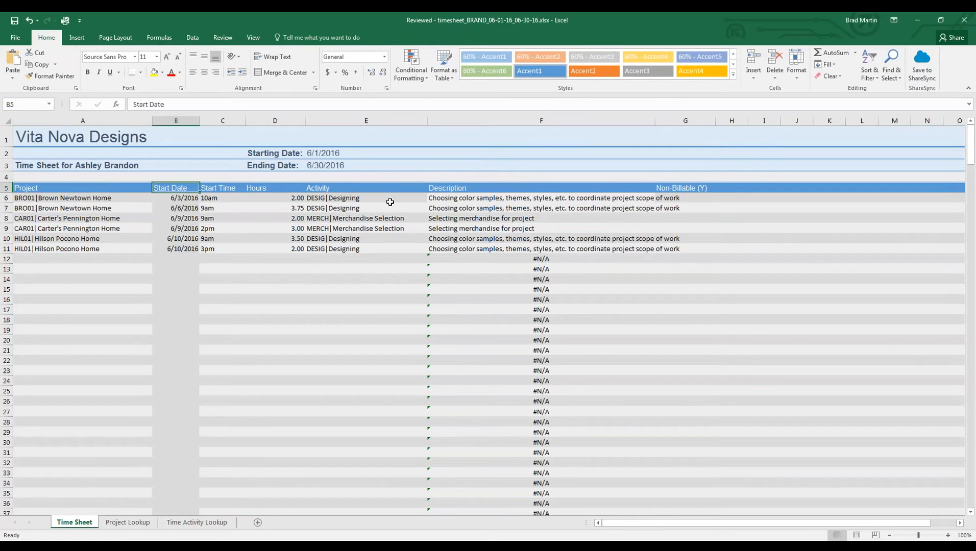
{"action": "left_click", "coordinate": [917, 20]}
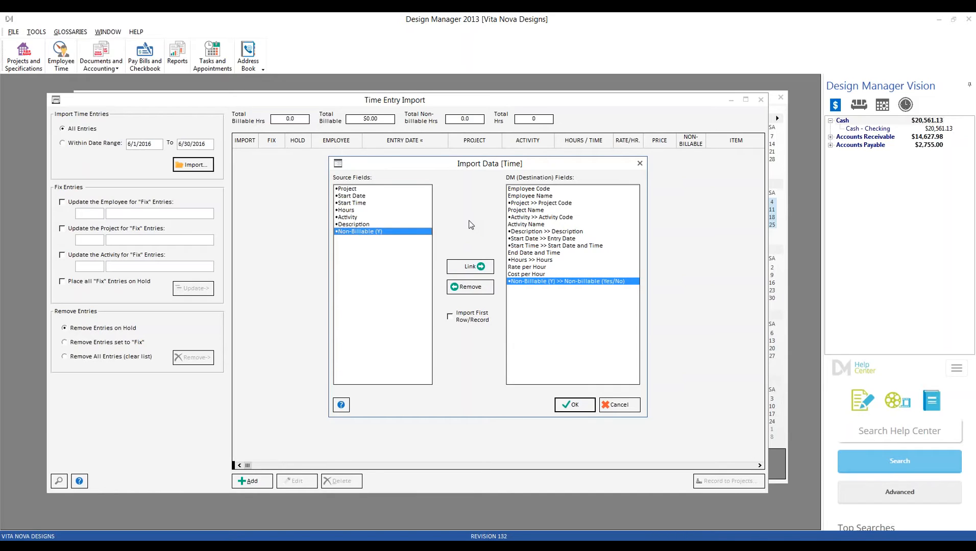
{"action": "left_click", "coordinate": [586, 409]}
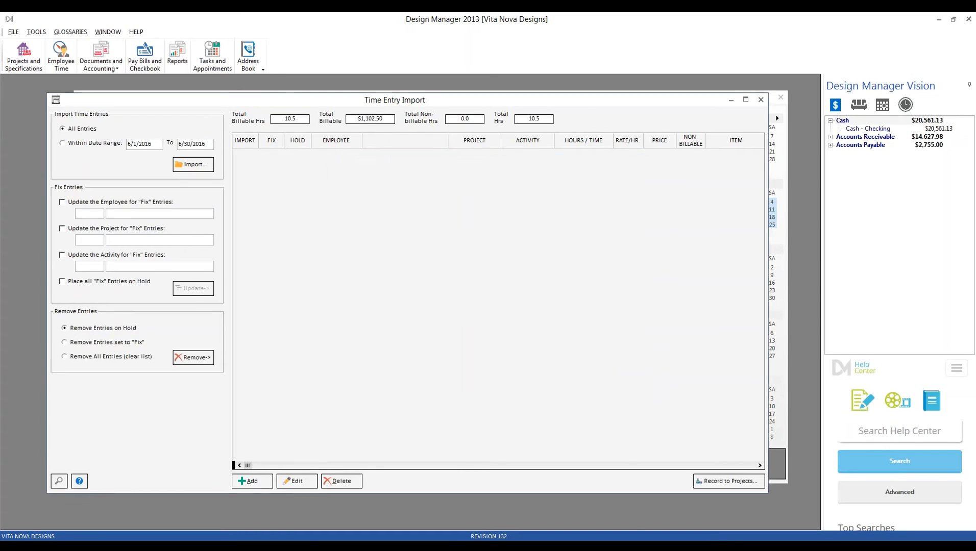
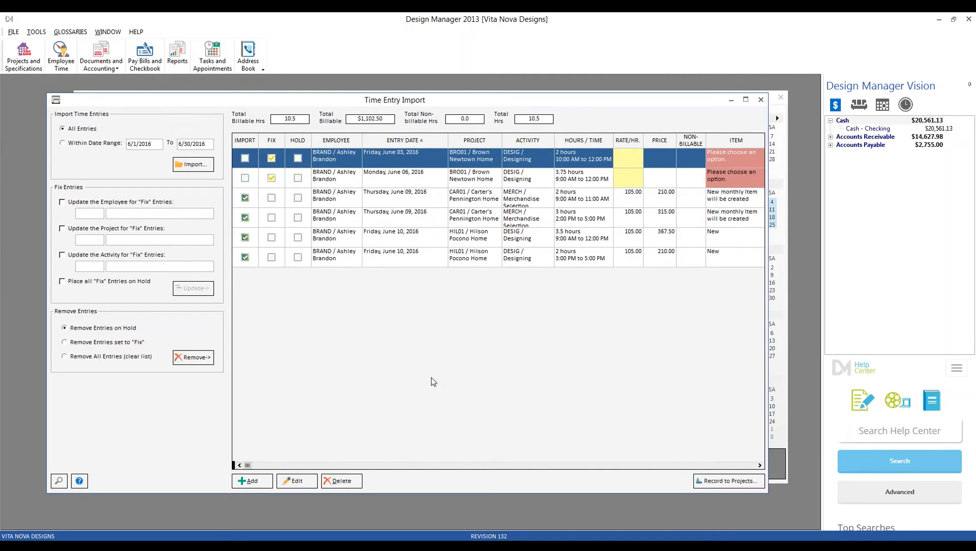
Sort the imported time entries by project, by activity, and finally by entry date.
{"action": "left_click", "coordinate": [400, 160]}
{"action": "left_click", "coordinate": [486, 141]}
{"action": "left_click", "coordinate": [486, 140]}
{"action": "left_click", "coordinate": [486, 144]}
{"action": "left_click", "coordinate": [531, 140]}
{"action": "left_click", "coordinate": [531, 143]}
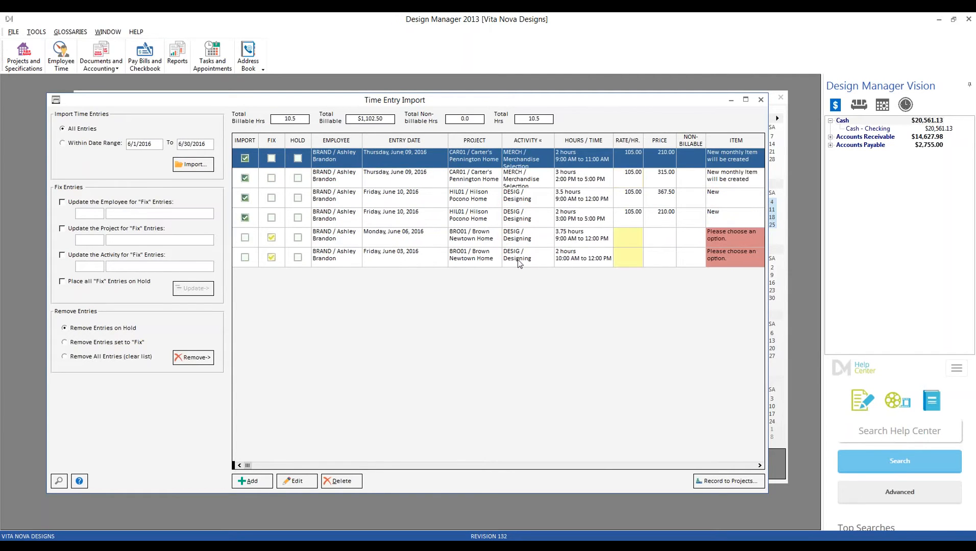
{"action": "left_click", "coordinate": [416, 141]}
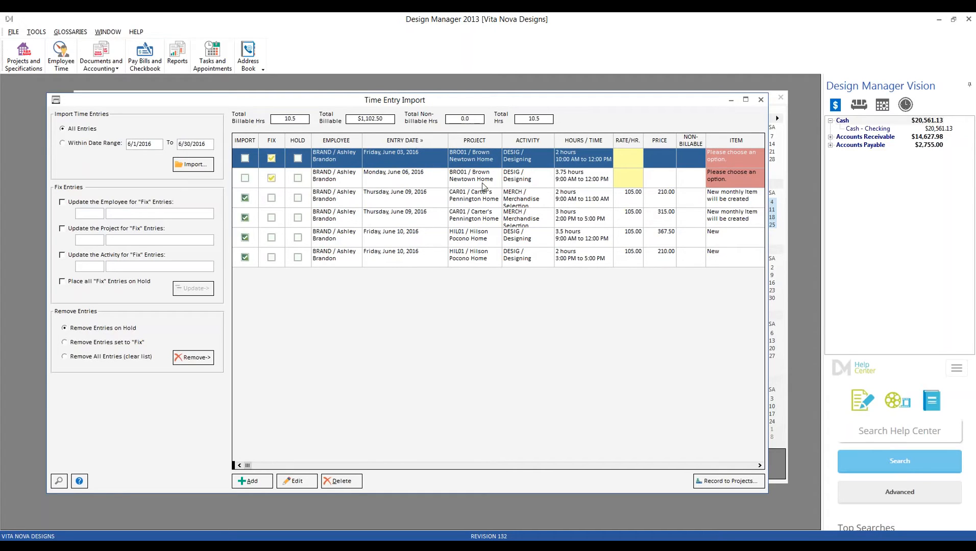
Examine the project and item settings of the imported time entries for BRO01, CAR01 and HIL01.
{"action": "left_click", "coordinate": [491, 199]}
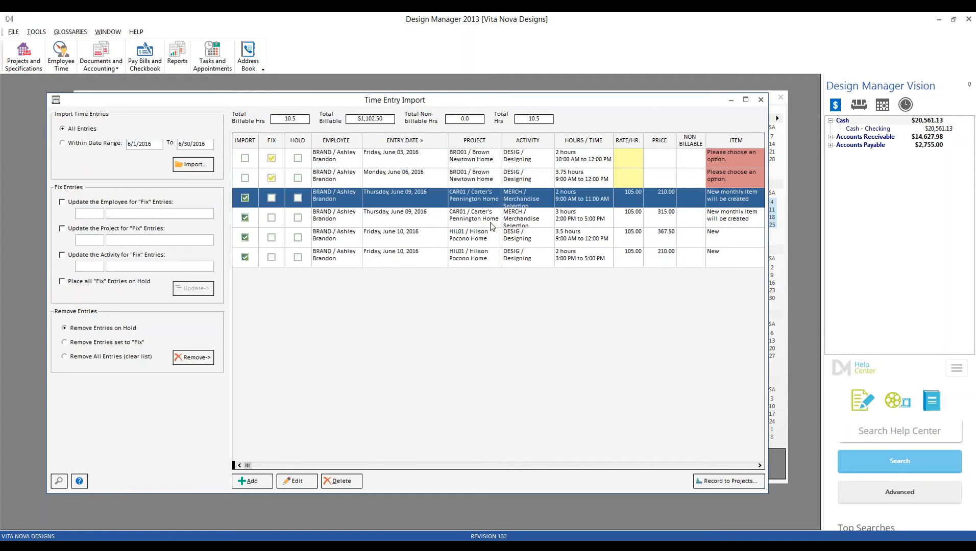
{"action": "left_click", "coordinate": [490, 240]}
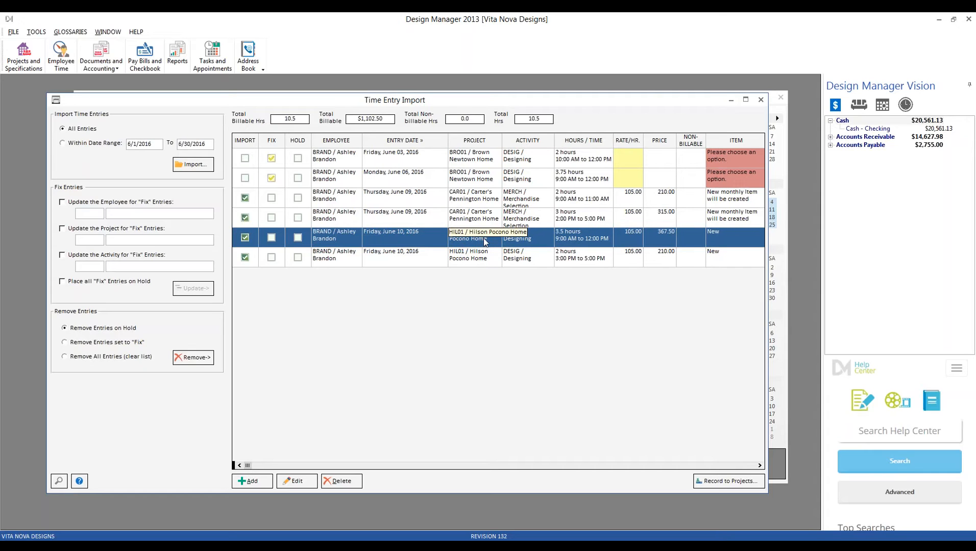
{"action": "left_click", "coordinate": [468, 179]}
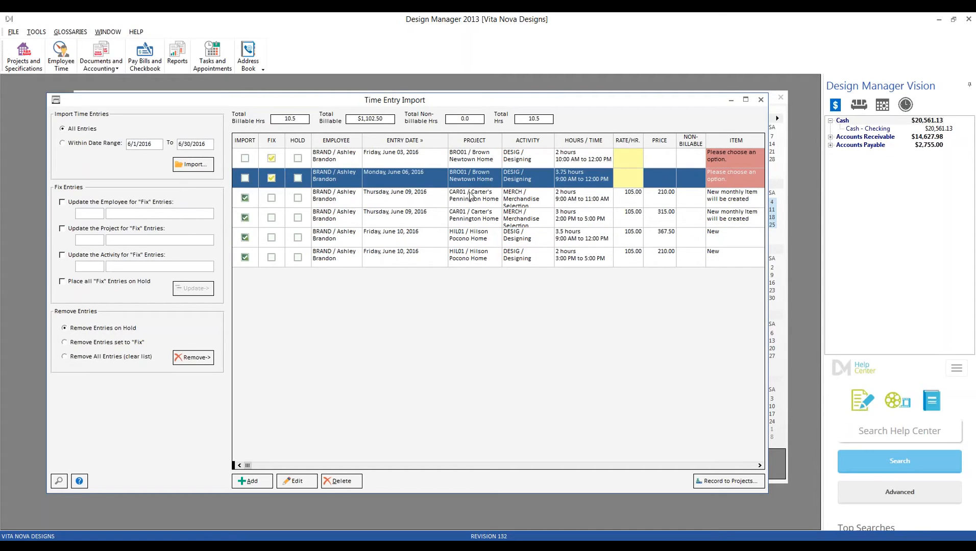
{"action": "left_click", "coordinate": [470, 196]}
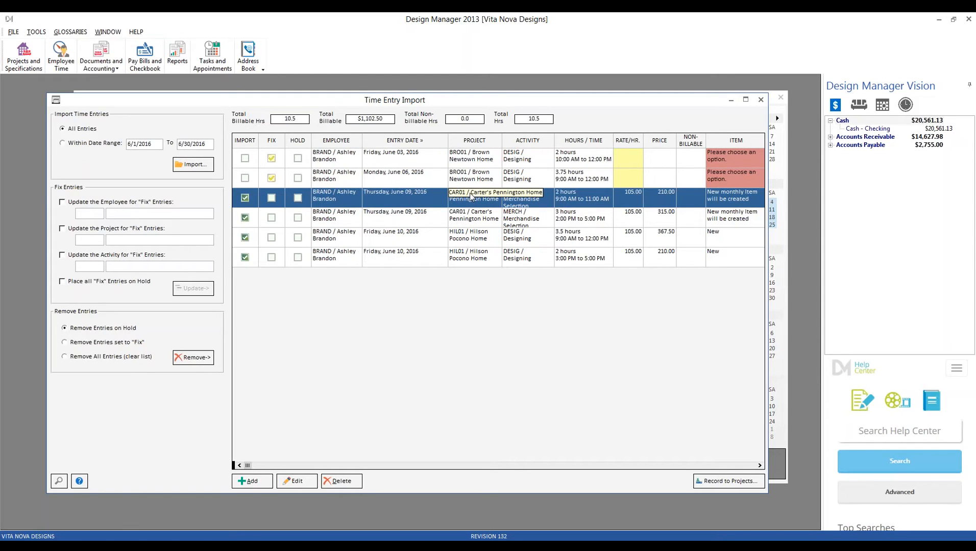
{"action": "left_click", "coordinate": [473, 162]}
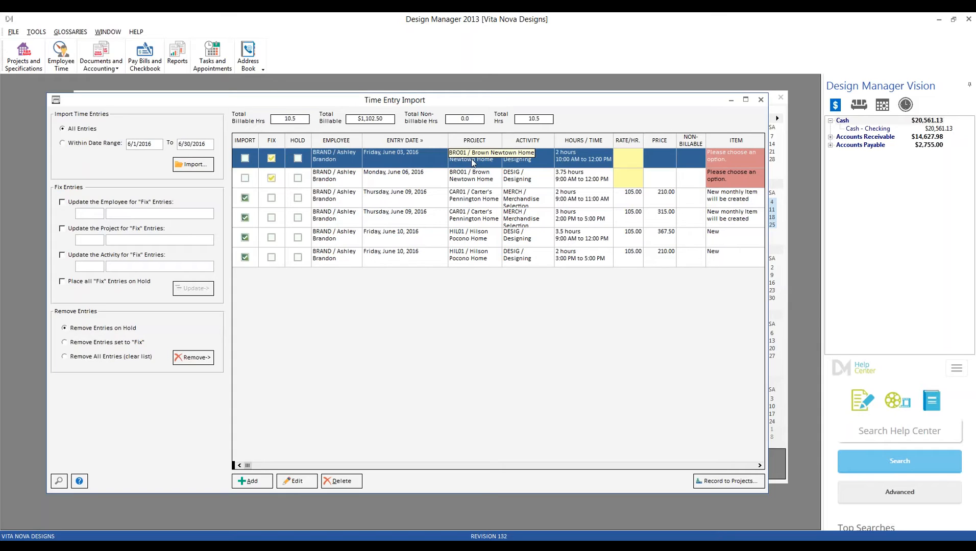
{"action": "left_click", "coordinate": [398, 246]}
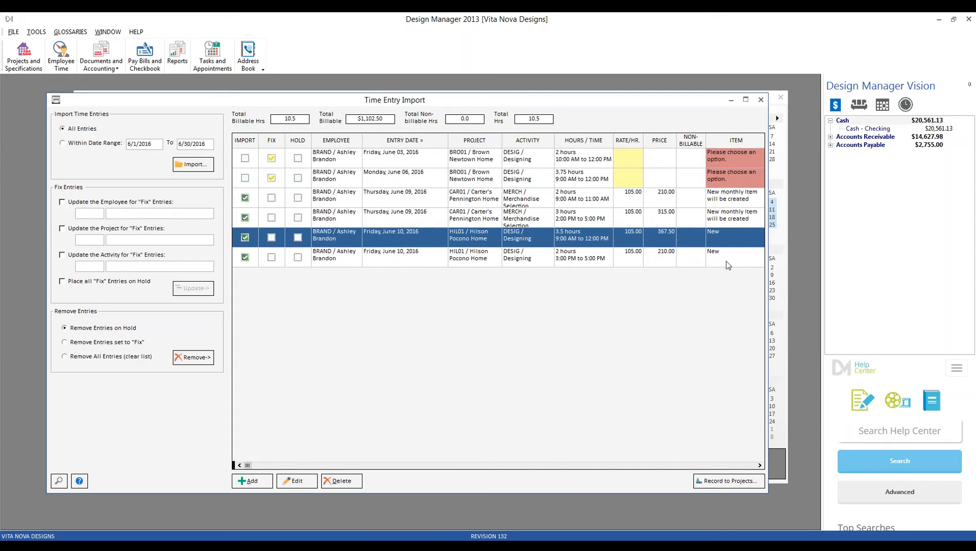
{"action": "left_click", "coordinate": [712, 261]}
{"action": "left_click", "coordinate": [371, 260]}
Place both June 10 entries for project HIL01 on hold, and mark them for import again.
{"action": "left_click", "coordinate": [298, 237]}
{"action": "left_click", "coordinate": [297, 257]}
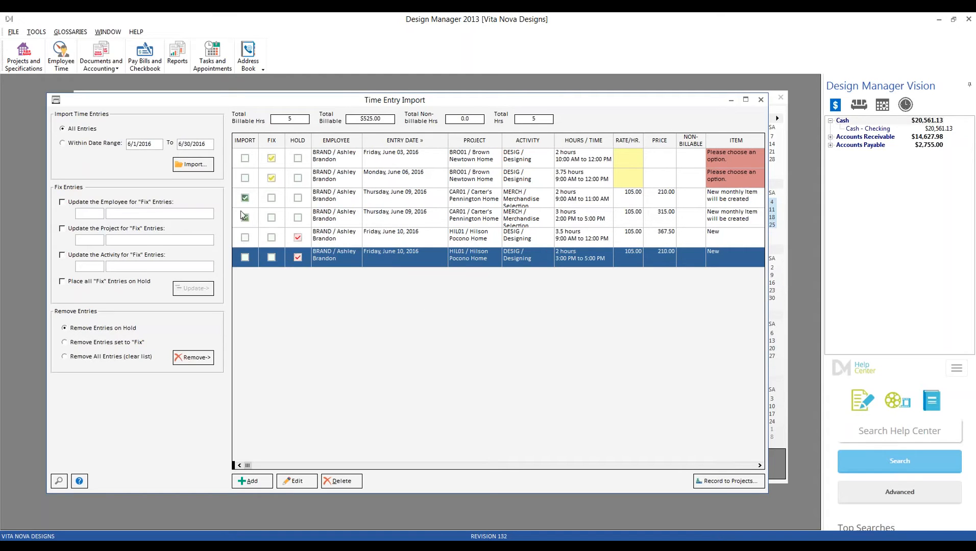
{"action": "left_click", "coordinate": [244, 238]}
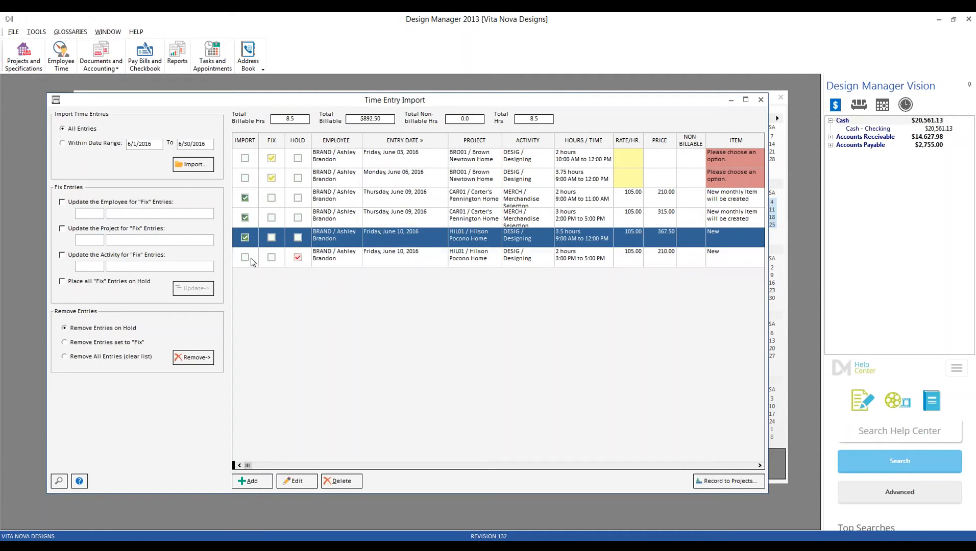
{"action": "left_click", "coordinate": [246, 258]}
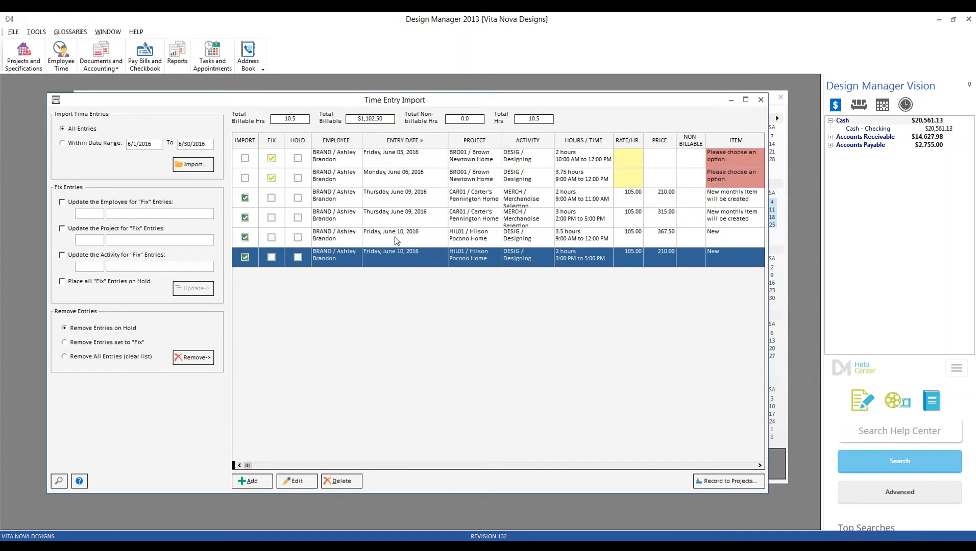
Try to mark the June 3 entry for project BRO01 for import.
{"action": "left_click", "coordinate": [442, 161]}
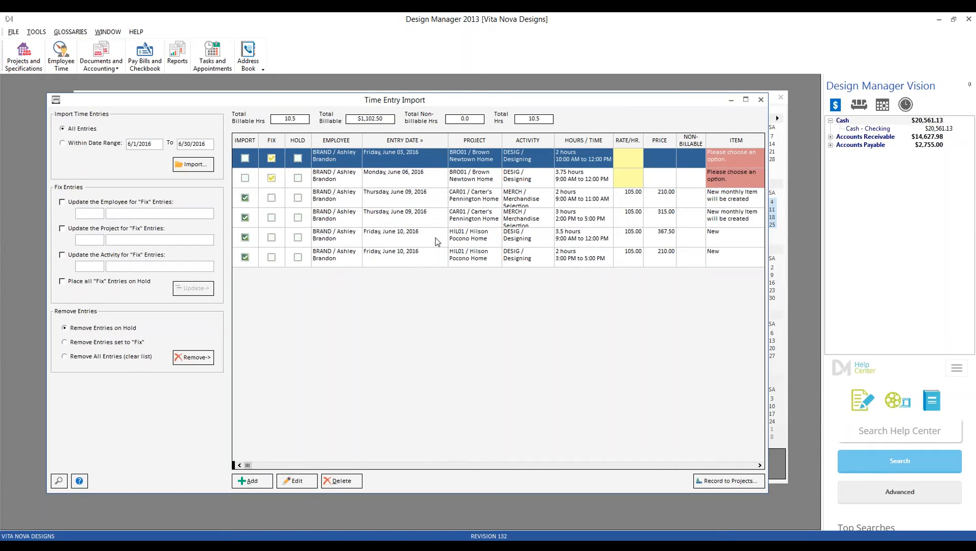
{"action": "left_click", "coordinate": [437, 242]}
{"action": "left_click", "coordinate": [245, 159]}
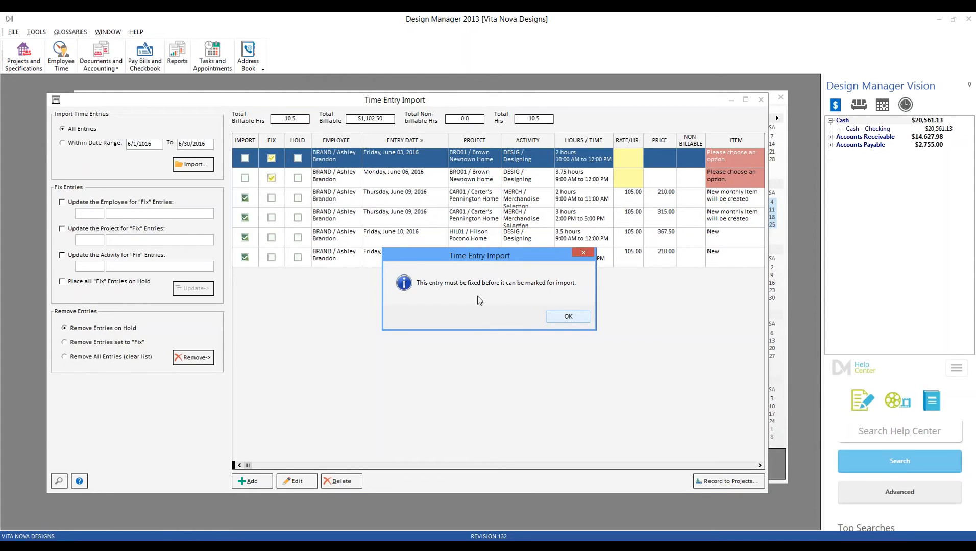
{"action": "left_click", "coordinate": [564, 316]}
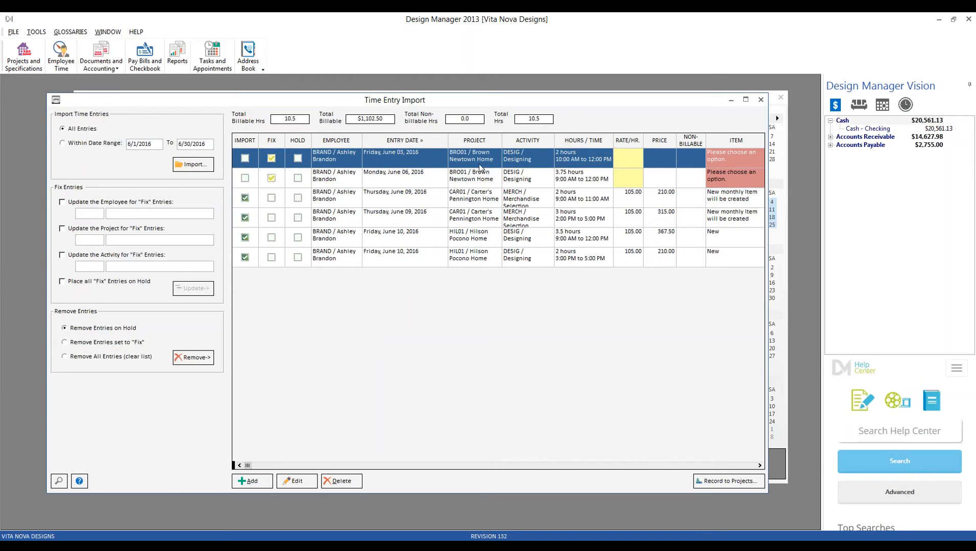
Fix the June 3 and June 6 entries for BRO01 by accepting item 0003 - Time for June, 2016.
{"action": "left_click", "coordinate": [307, 484]}
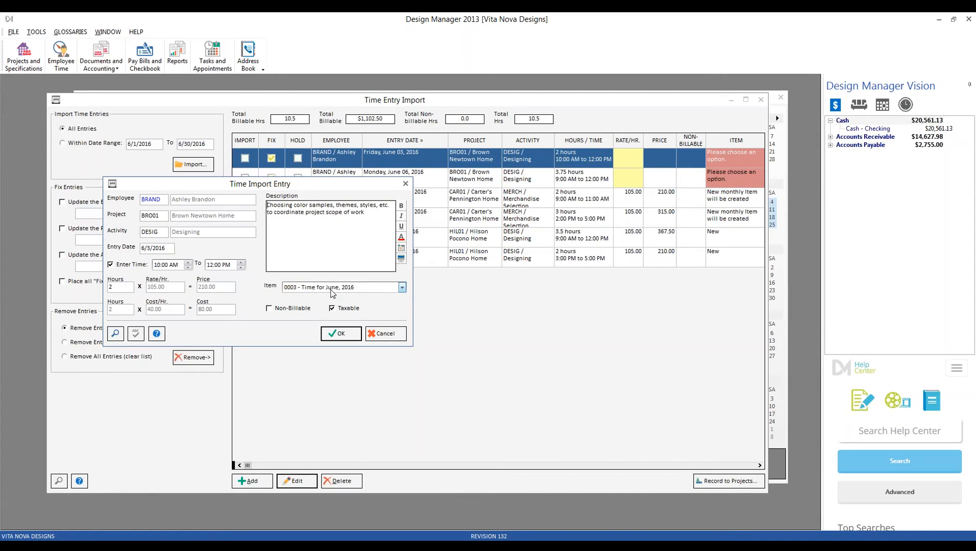
{"action": "left_click", "coordinate": [349, 334]}
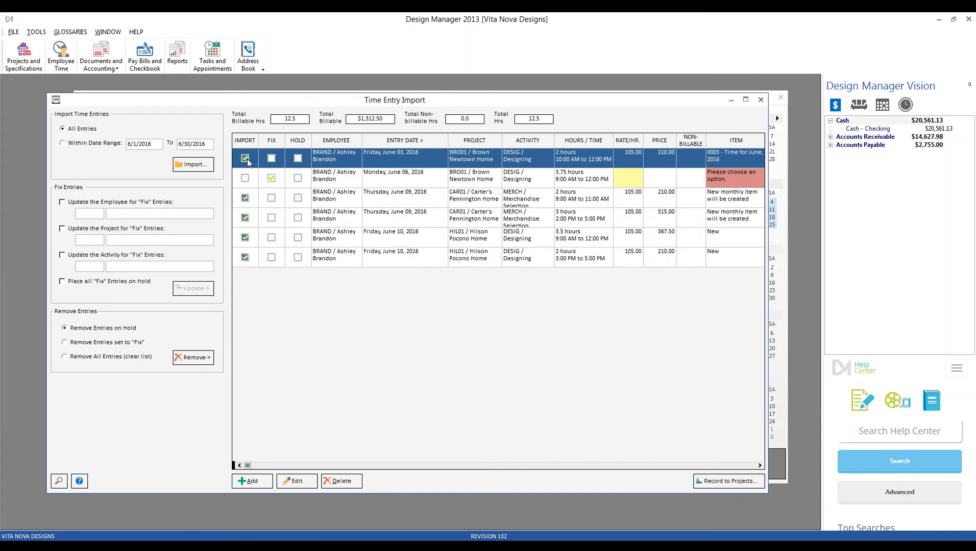
{"action": "left_click", "coordinate": [488, 179]}
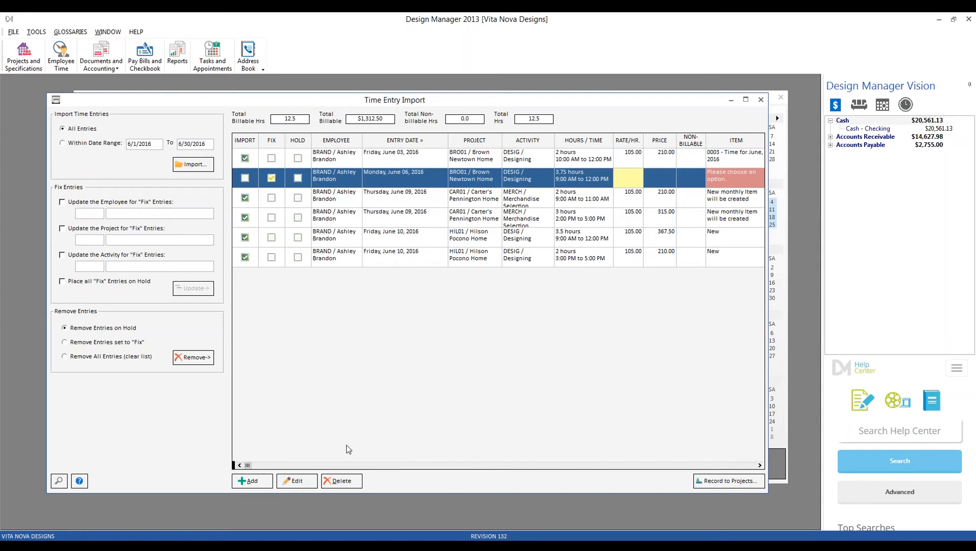
{"action": "double_click", "coordinate": [412, 180]}
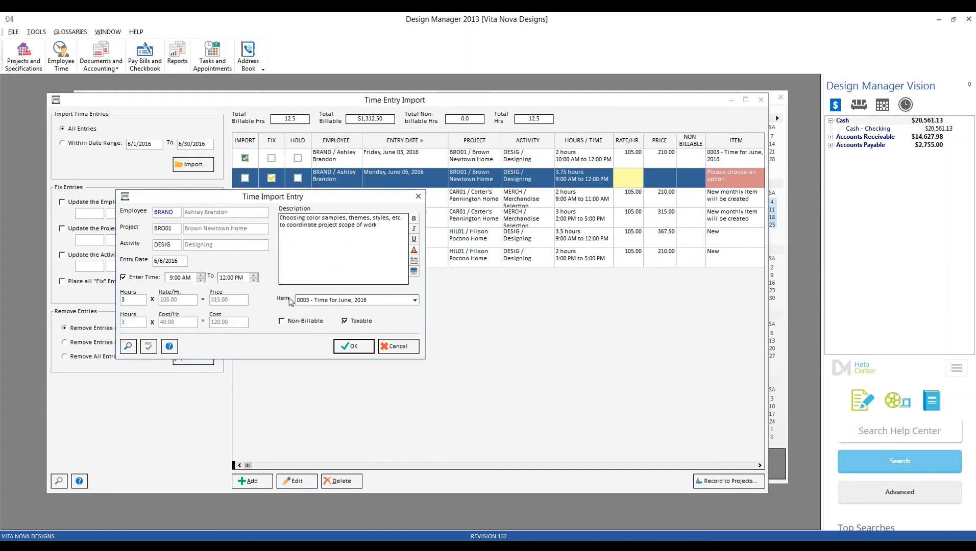
{"action": "left_click", "coordinate": [360, 349]}
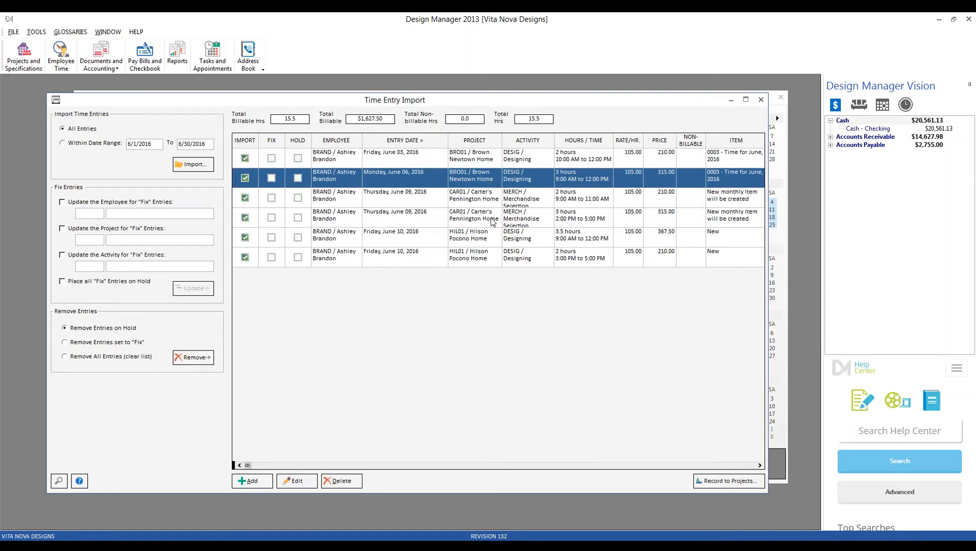
Assign both June 9 entries for project CAR01 to item 0018 - Time for June, 2016.
{"action": "left_click", "coordinate": [443, 201]}
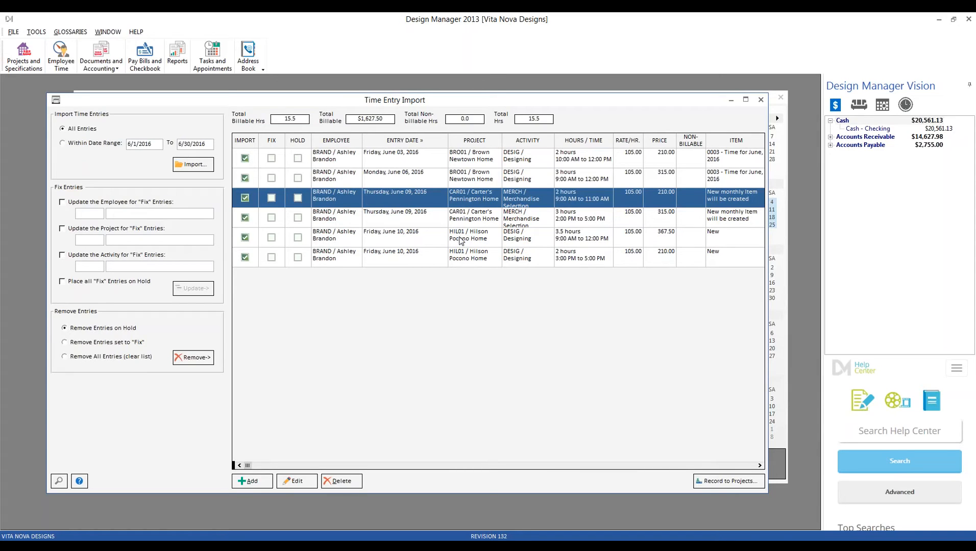
{"action": "left_click", "coordinate": [295, 481]}
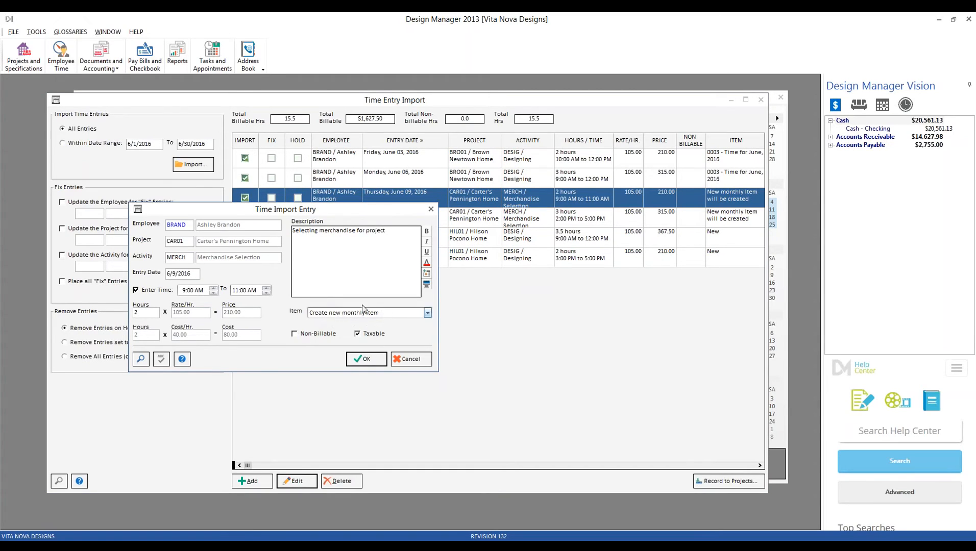
{"action": "left_click", "coordinate": [408, 314]}
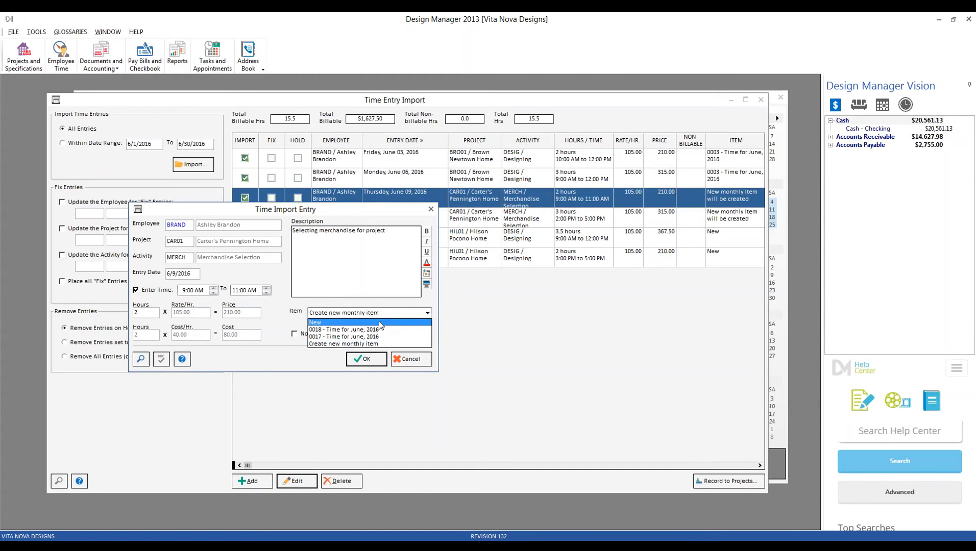
{"action": "left_click", "coordinate": [355, 330]}
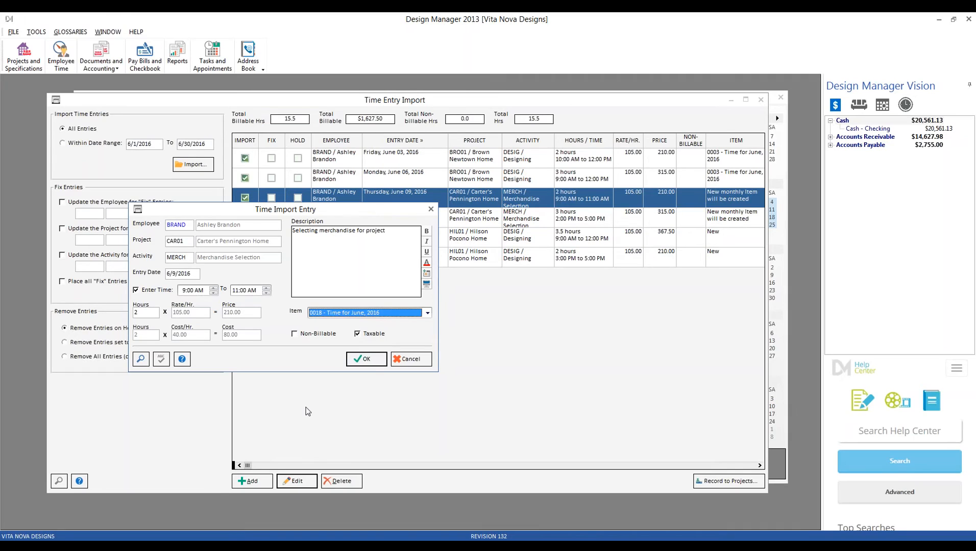
{"action": "left_click", "coordinate": [366, 359]}
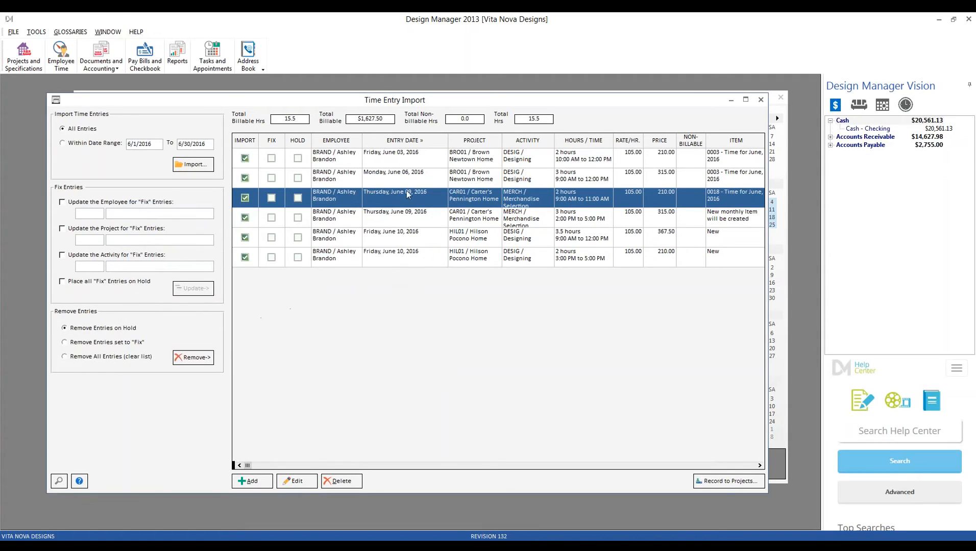
{"action": "double_click", "coordinate": [381, 216]}
{"action": "left_click", "coordinate": [412, 328]}
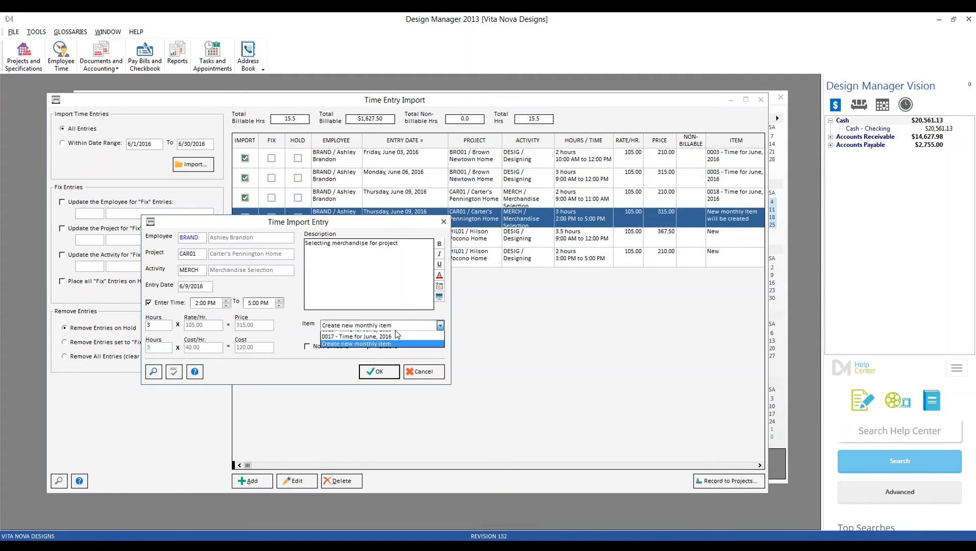
{"action": "left_click", "coordinate": [379, 341]}
{"action": "left_click", "coordinate": [394, 372]}
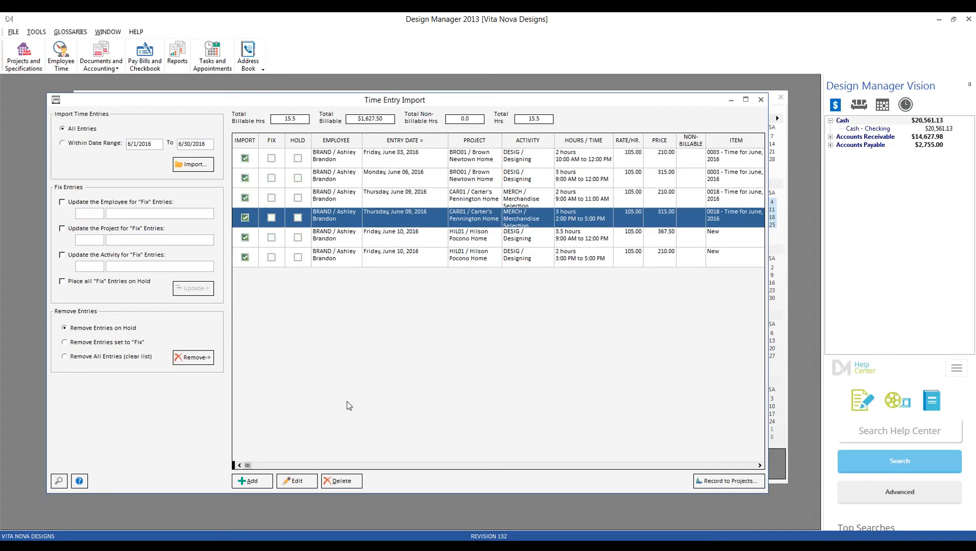
Replace "project" with "Master Bedroom" in the description of the 9:00 AM June 9 entry for CAR01.
{"action": "left_click", "coordinate": [418, 202]}
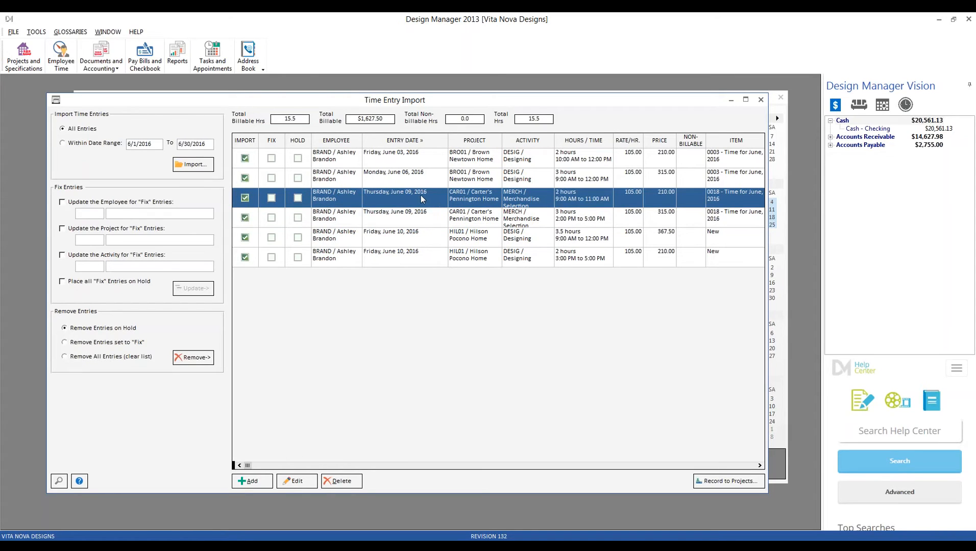
{"action": "double_click", "coordinate": [420, 195]}
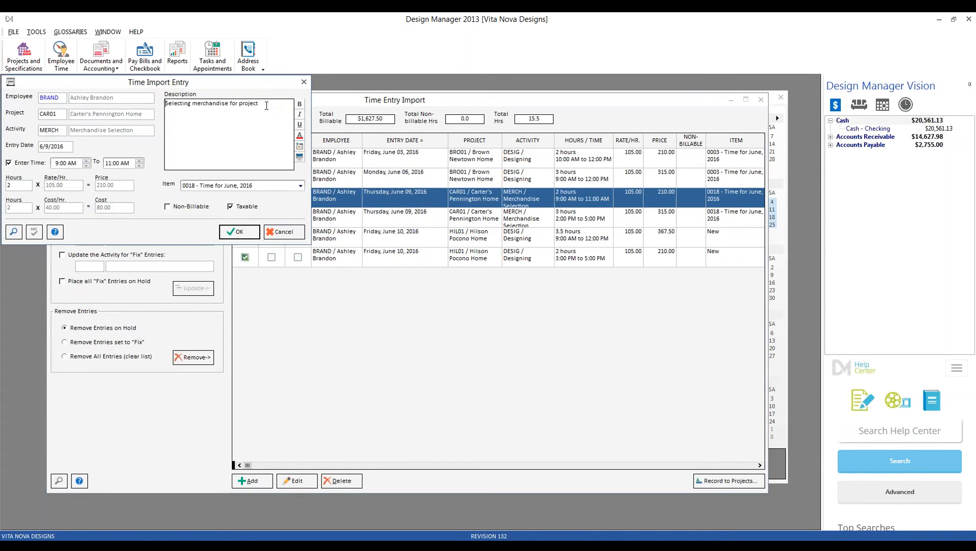
{"action": "left_click_drag", "start_coordinate": [265, 104], "coordinate": [239, 103]}
{"action": "type", "text": "Master Bedroom"}
{"action": "left_click", "coordinate": [240, 234]}
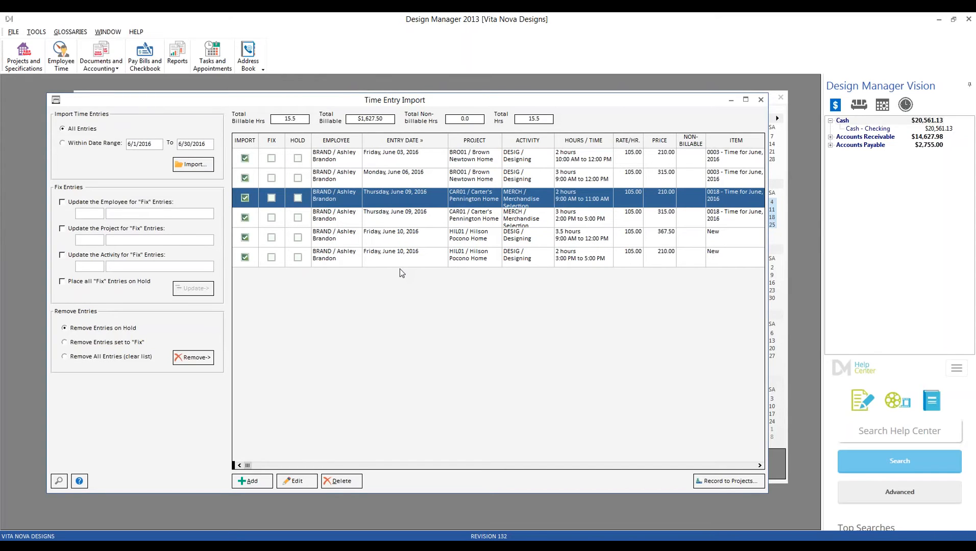
Start a new time import entry for the same employee with project HIL01 and activity MERCH.
{"action": "left_click", "coordinate": [252, 482]}
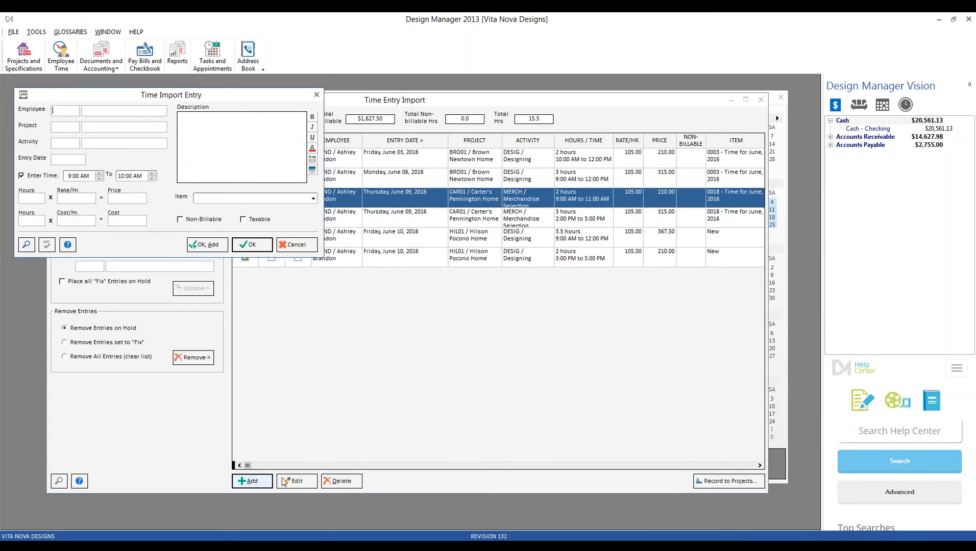
{"action": "left_click_drag", "start_coordinate": [147, 100], "coordinate": [358, 226]}
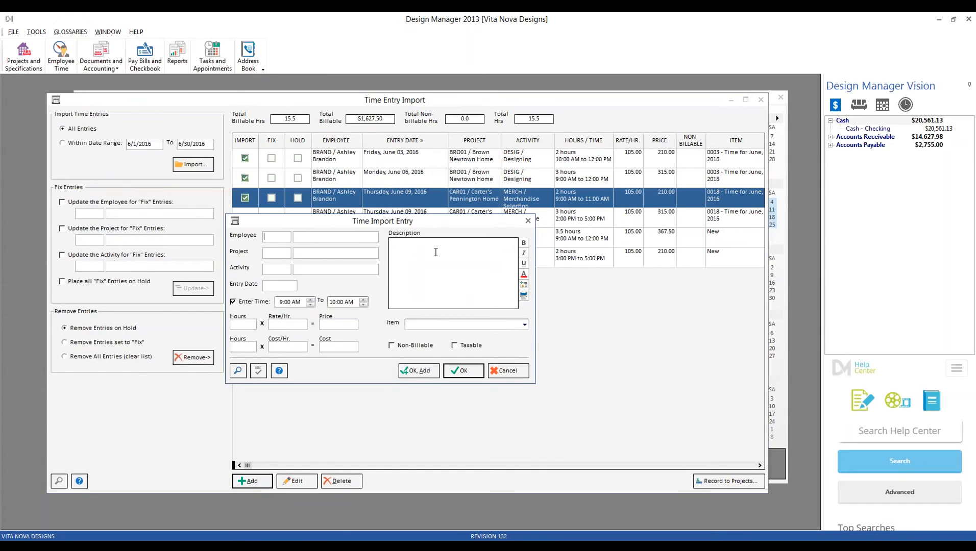
{"action": "key", "text": "F2"}
{"action": "key", "text": "Return"}
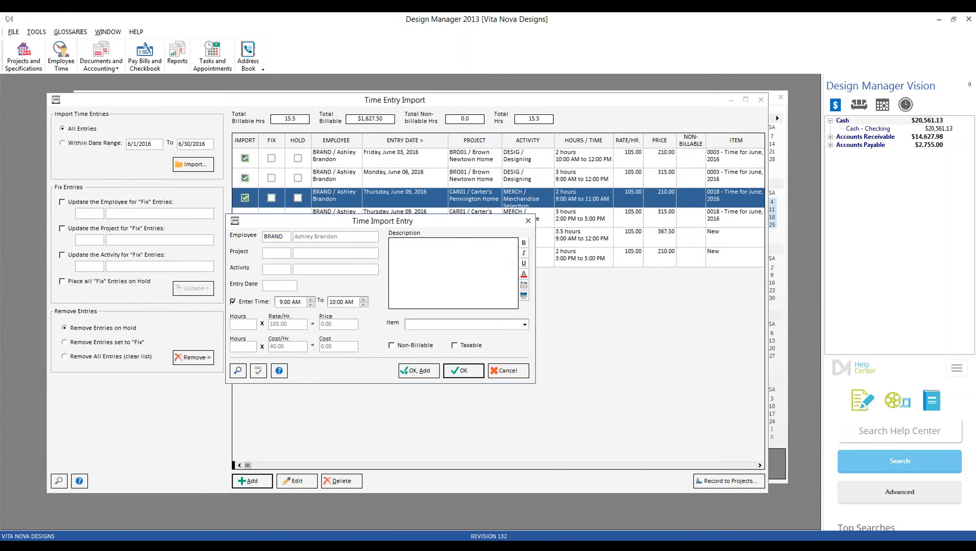
{"action": "type", "text": "HIL01"}
{"action": "key", "text": "Tab"}
{"action": "type", "text": "MERCH"}
{"action": "key", "text": "Tab"}
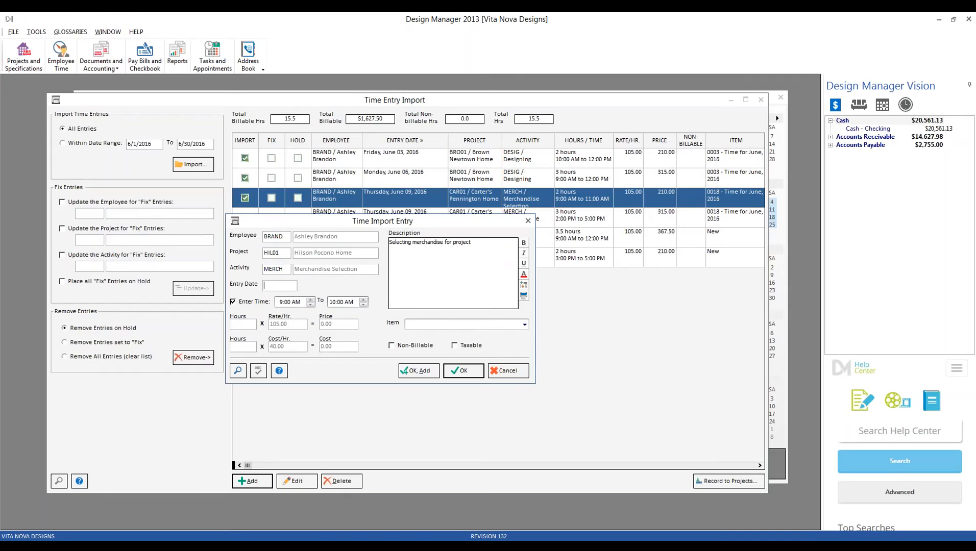
Date the new entry 6/13/2016 with time 9:00 AM to 11:15 AM, assign it to a New item, and save it.
{"action": "type", "text": "6/13"}
{"action": "key", "text": "Tab"}
{"action": "key", "text": "Tab"}
{"action": "key", "text": "Tab"}
{"action": "type", "text": "11"}
{"action": "left_click", "coordinate": [247, 323]}
{"action": "left_click", "coordinate": [414, 327]}
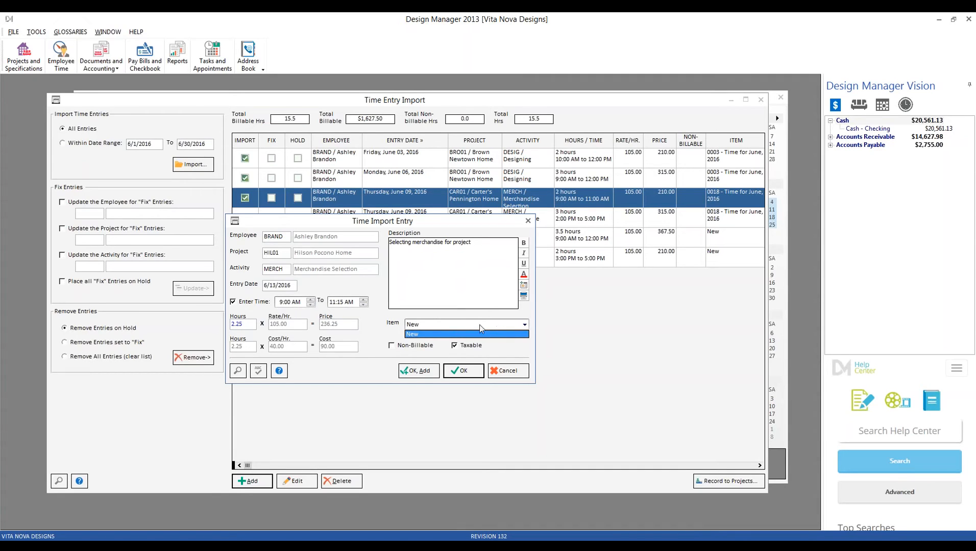
{"action": "left_click", "coordinate": [390, 324]}
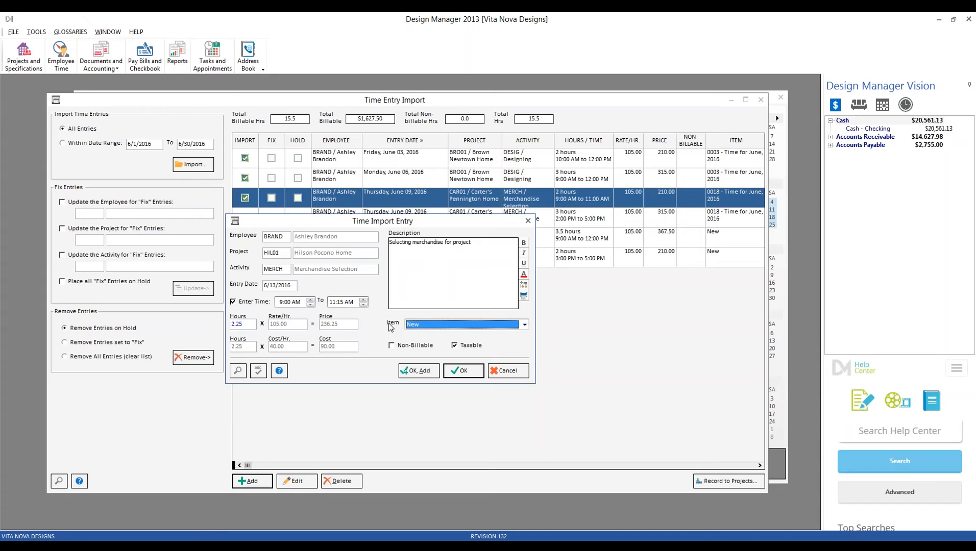
{"action": "left_click", "coordinate": [468, 374]}
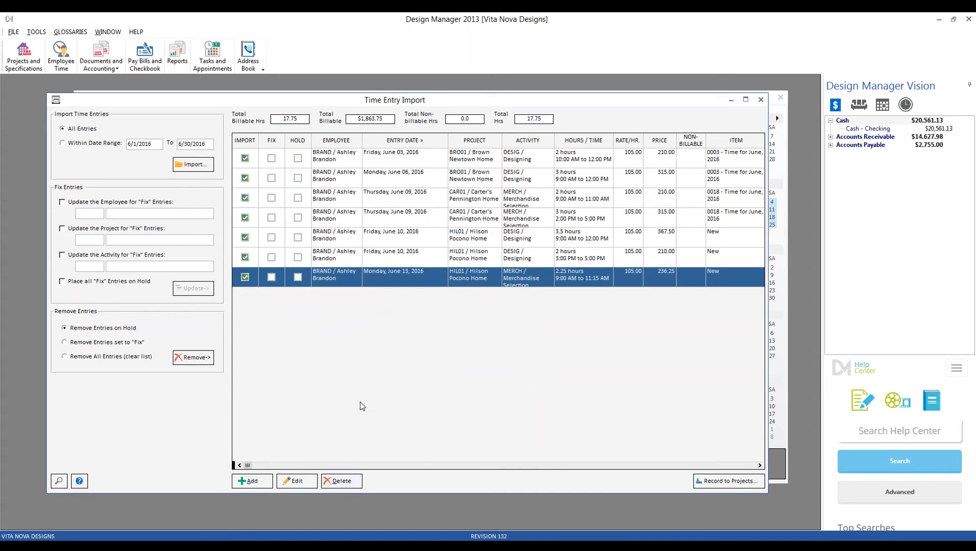
{"action": "left_click", "coordinate": [346, 485]}
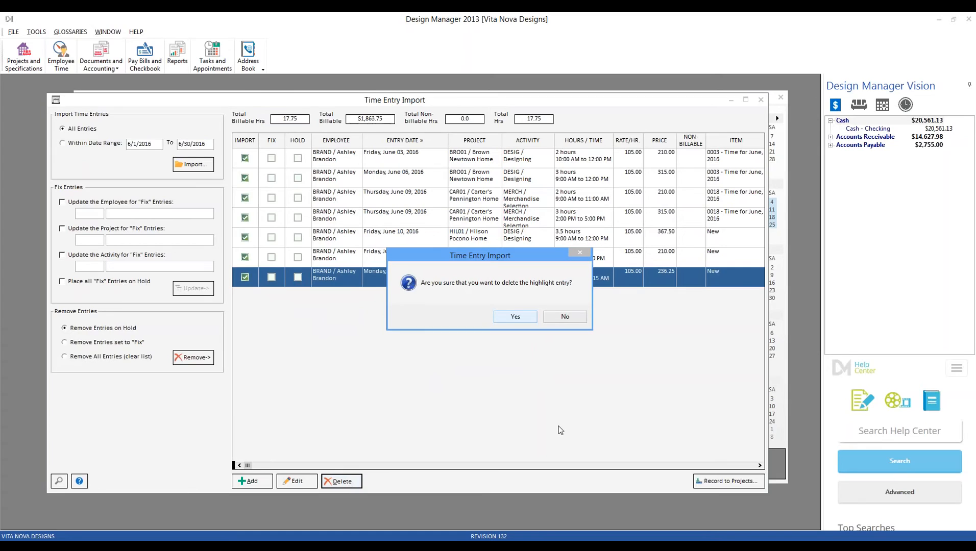
{"action": "left_click", "coordinate": [564, 316]}
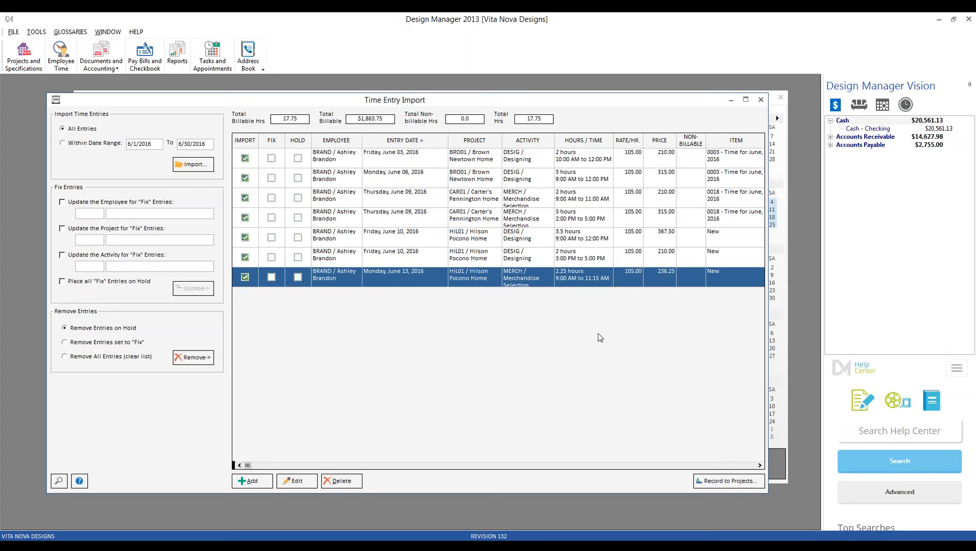
{"action": "right_click", "coordinate": [396, 197]}
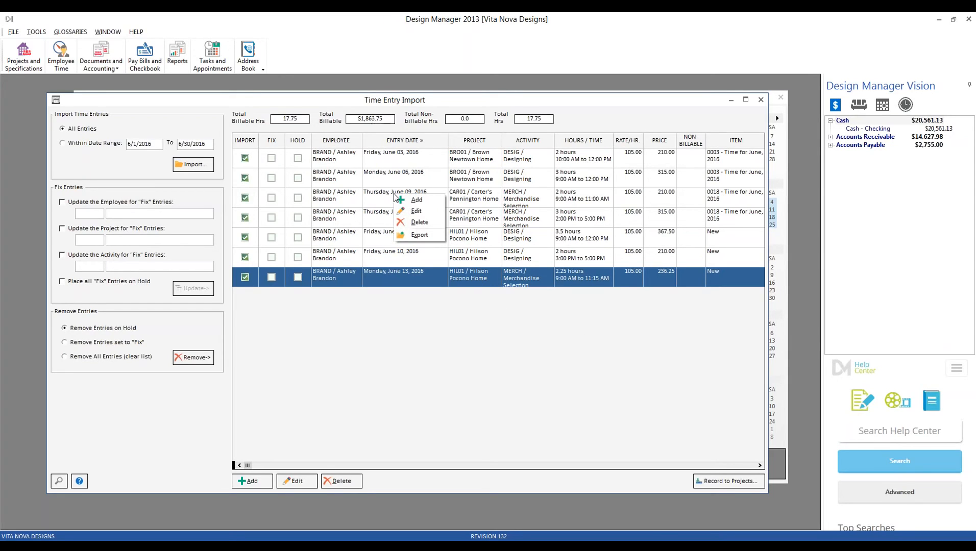
{"action": "left_click", "coordinate": [419, 235]}
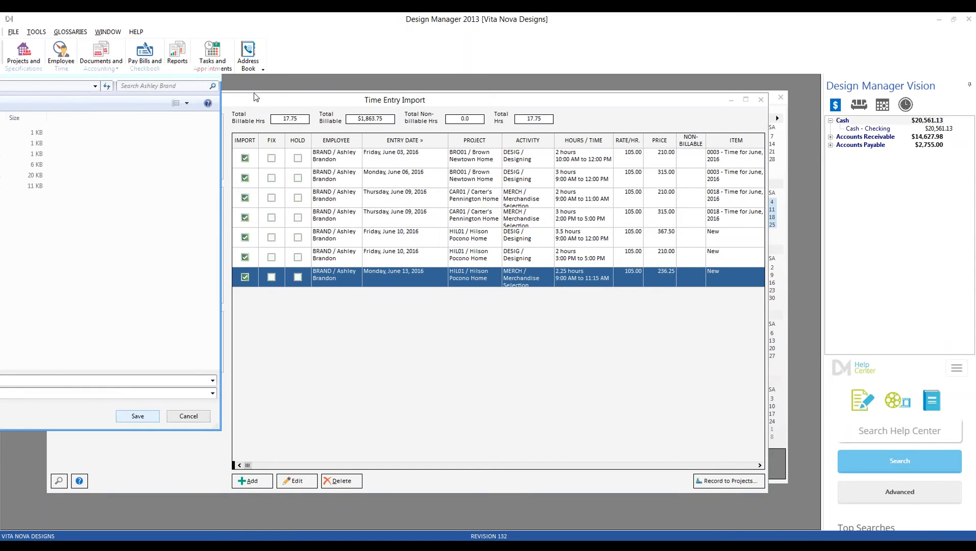
{"action": "left_click", "coordinate": [208, 70]}
{"action": "left_click_drag", "start_coordinate": [0, 69], "coordinate": [262, 104]}
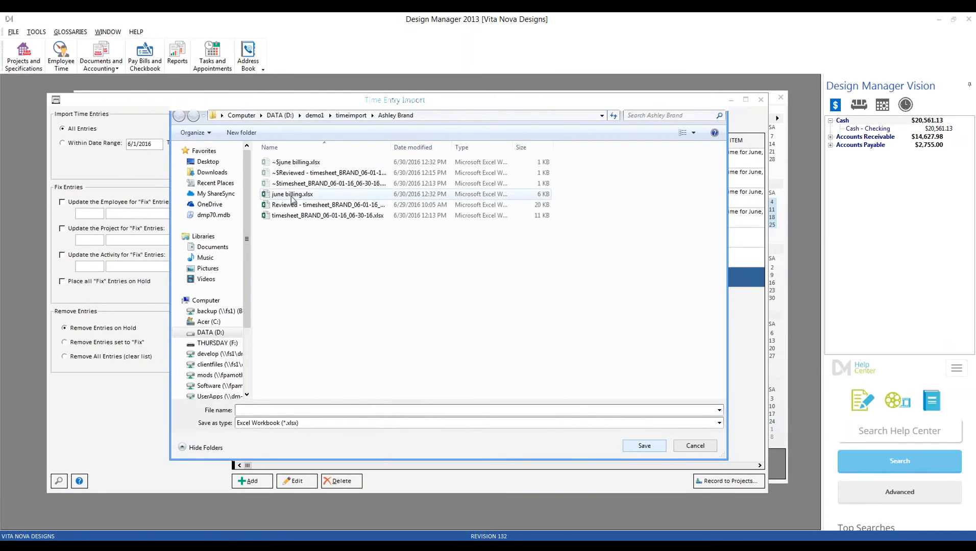
{"action": "left_click", "coordinate": [317, 194]}
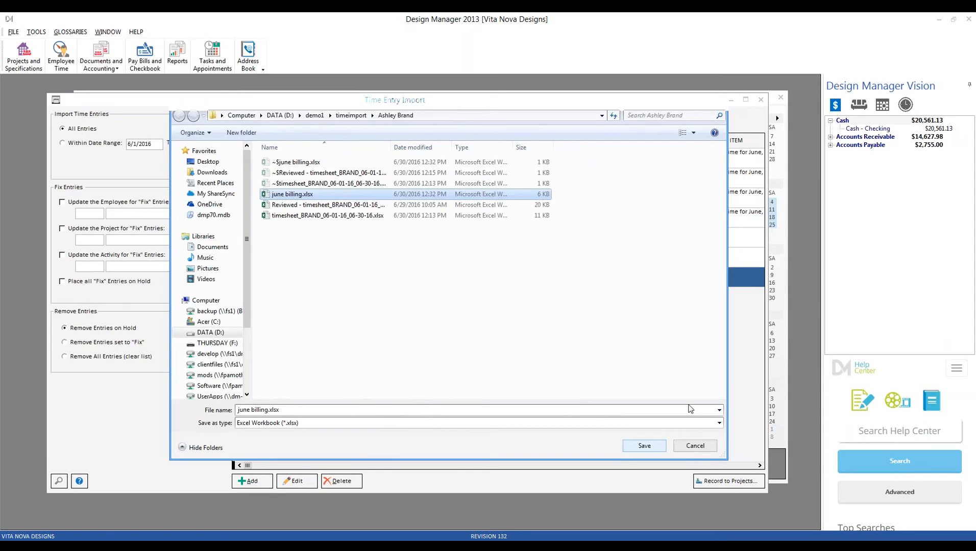
{"action": "left_click", "coordinate": [695, 446]}
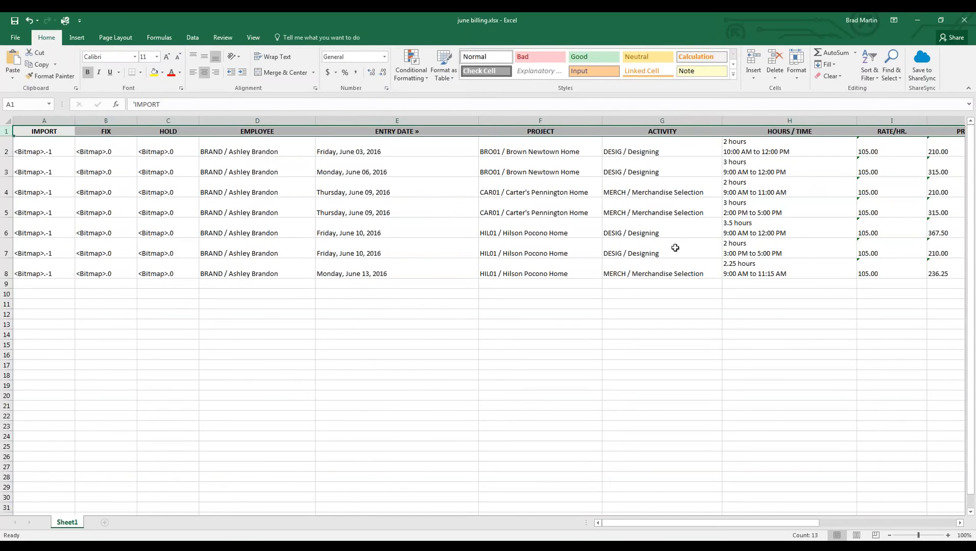
Return from the june billing.xlsx workbook to Design Manager, and record all entries set for import to their projects.
{"action": "left_click", "coordinate": [917, 20]}
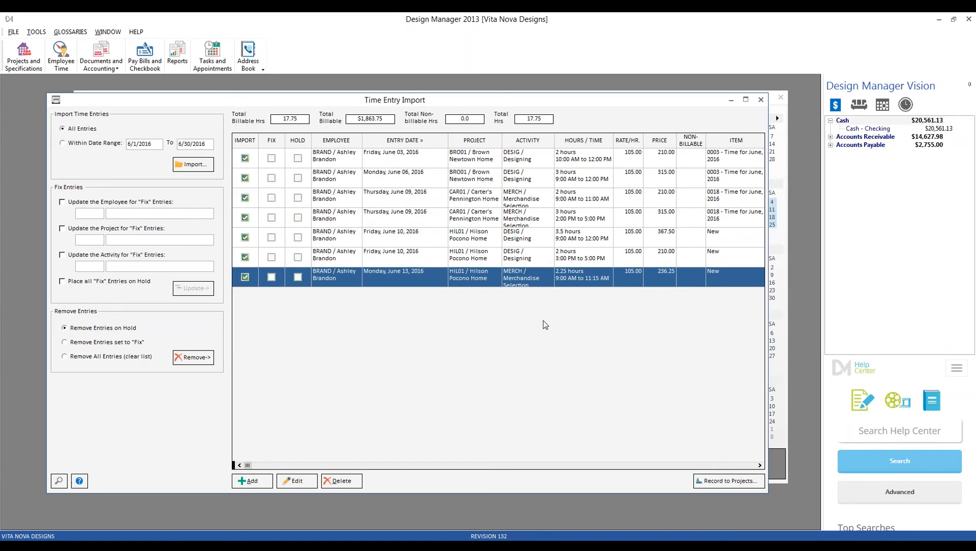
{"action": "left_click", "coordinate": [717, 482]}
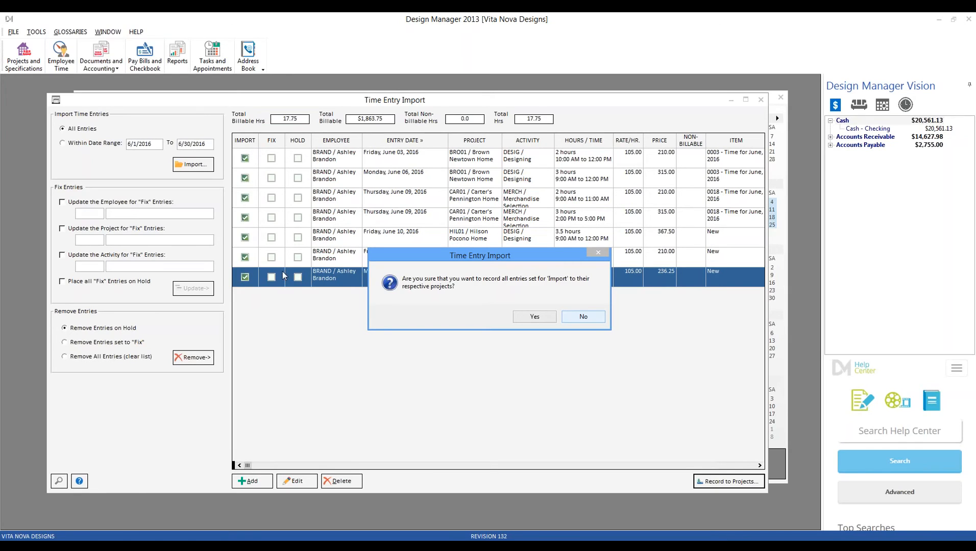
{"action": "left_click", "coordinate": [534, 317]}
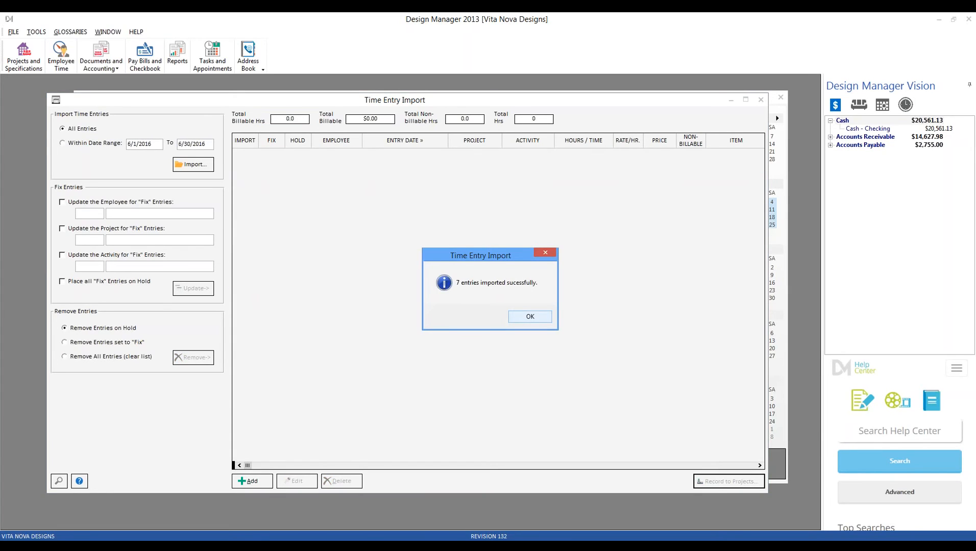
Close the time entry import and review the time items under the TIME location of project HIL01.
{"action": "left_click", "coordinate": [529, 316]}
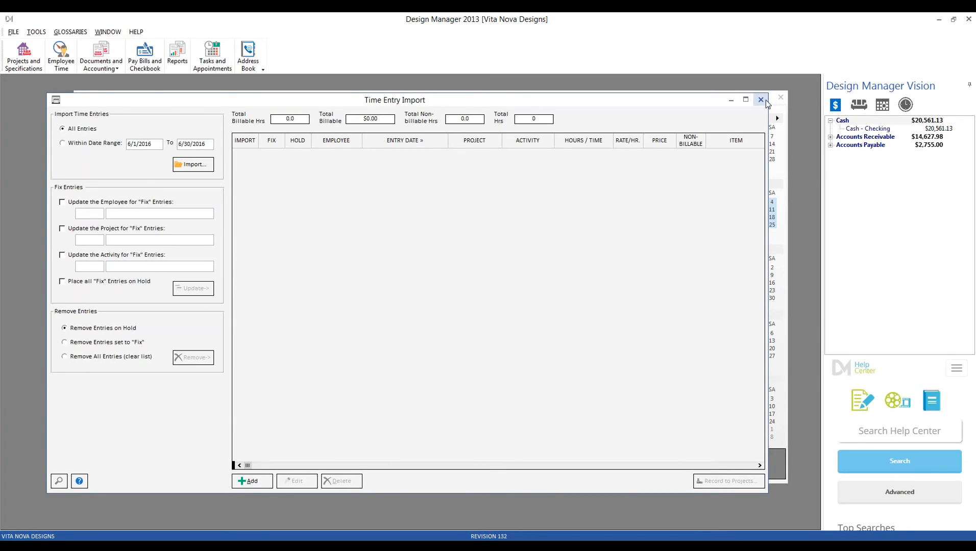
{"action": "left_click", "coordinate": [760, 99]}
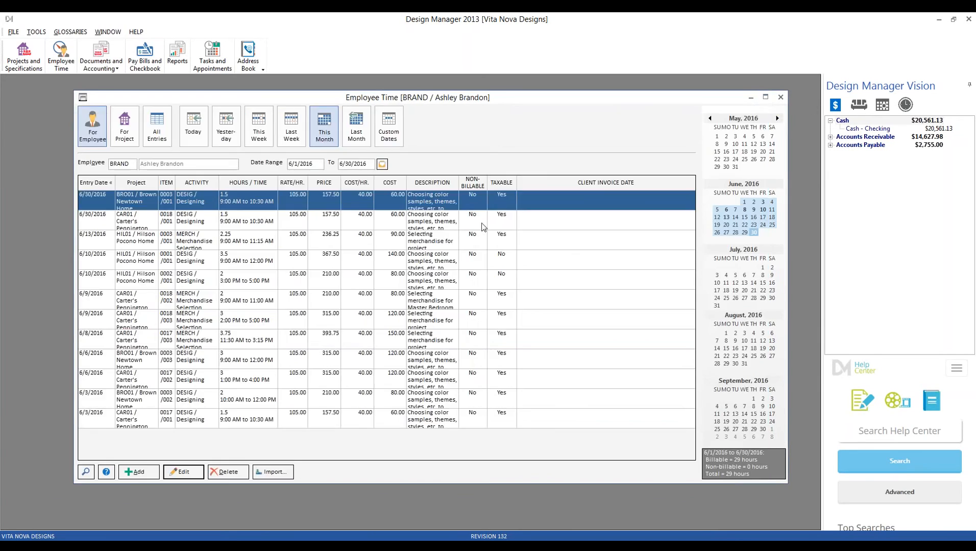
{"action": "left_click", "coordinate": [24, 55]}
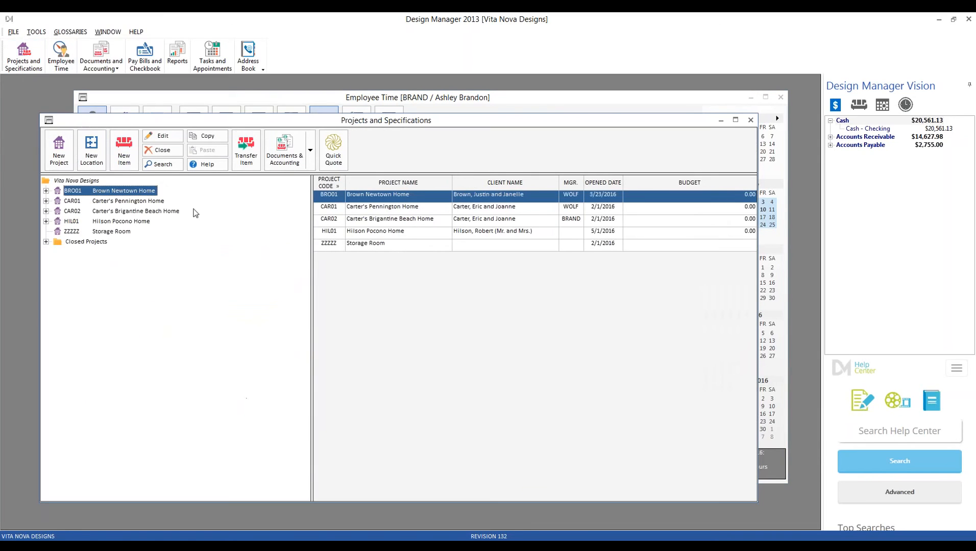
{"action": "left_click", "coordinate": [46, 221]}
{"action": "left_click", "coordinate": [57, 231]}
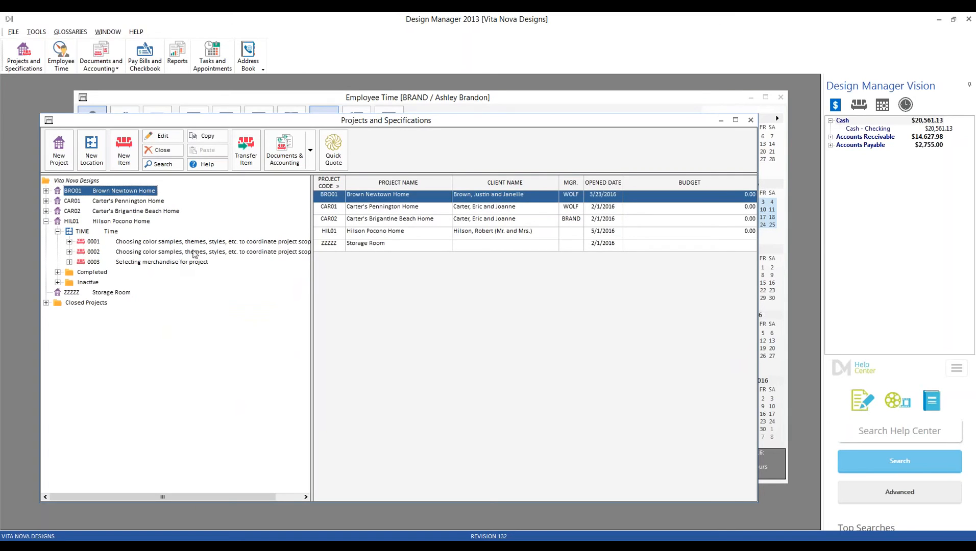
{"action": "left_click", "coordinate": [749, 121]}
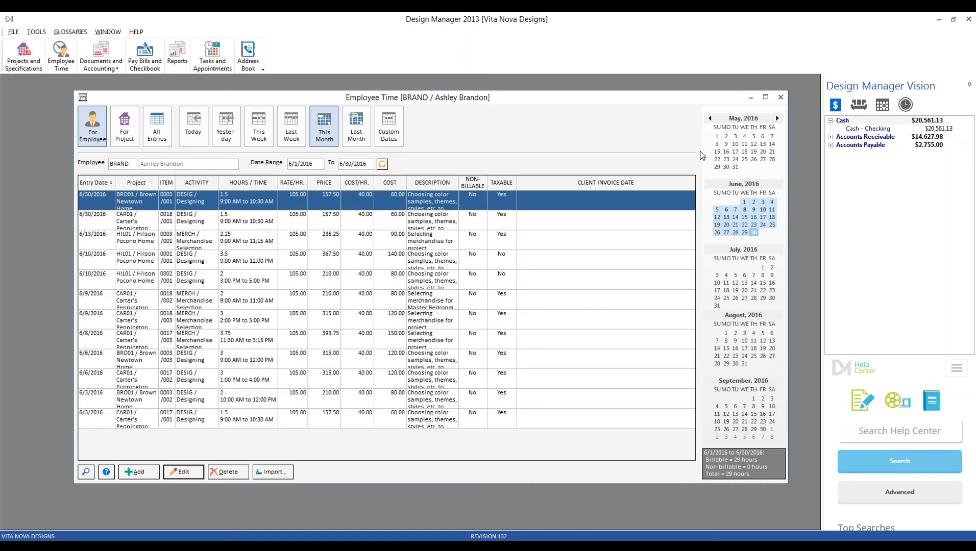
{"action": "left_click", "coordinate": [780, 96]}
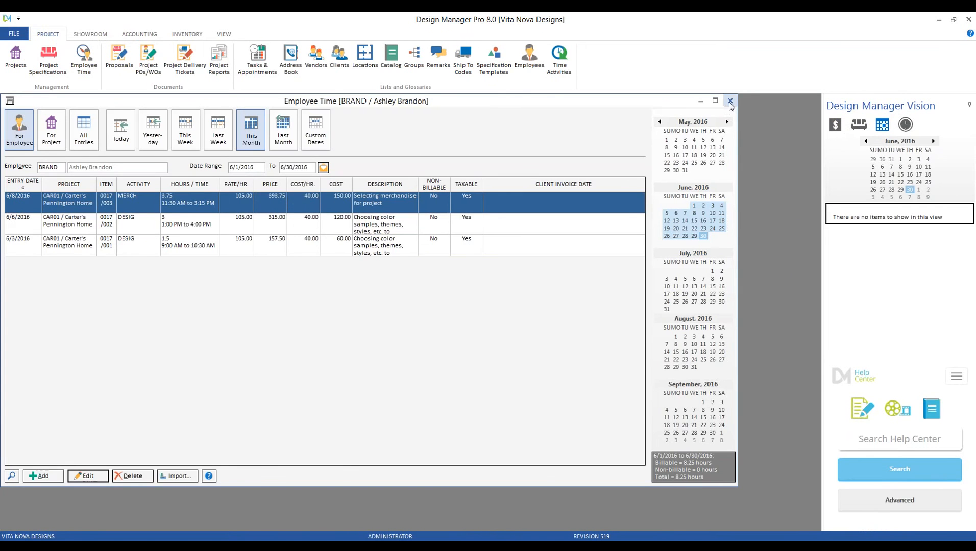
In Design Manager Pro, view the company's advanced Time options and timesheet template settings, and cancel out of them.
{"action": "left_click", "coordinate": [731, 102]}
{"action": "left_click", "coordinate": [16, 33]}
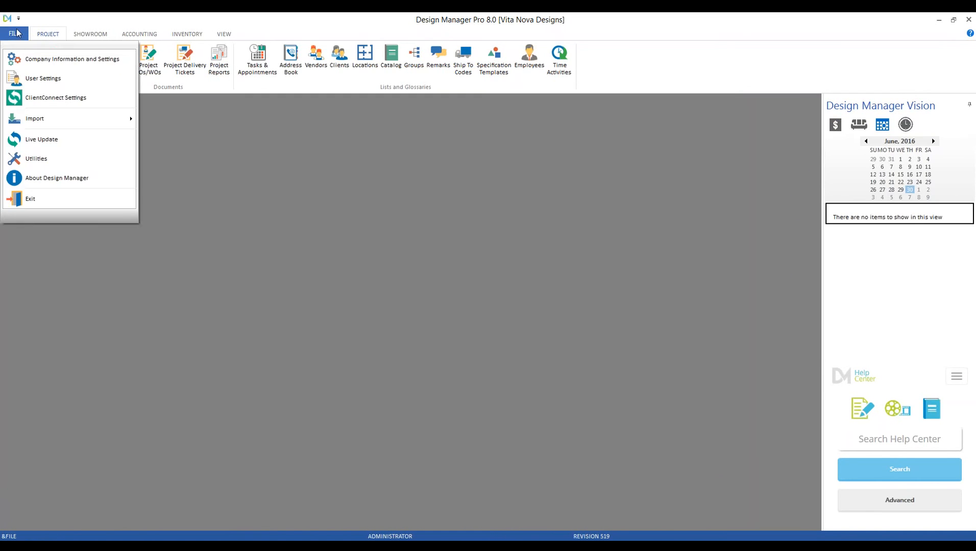
{"action": "left_click", "coordinate": [60, 59]}
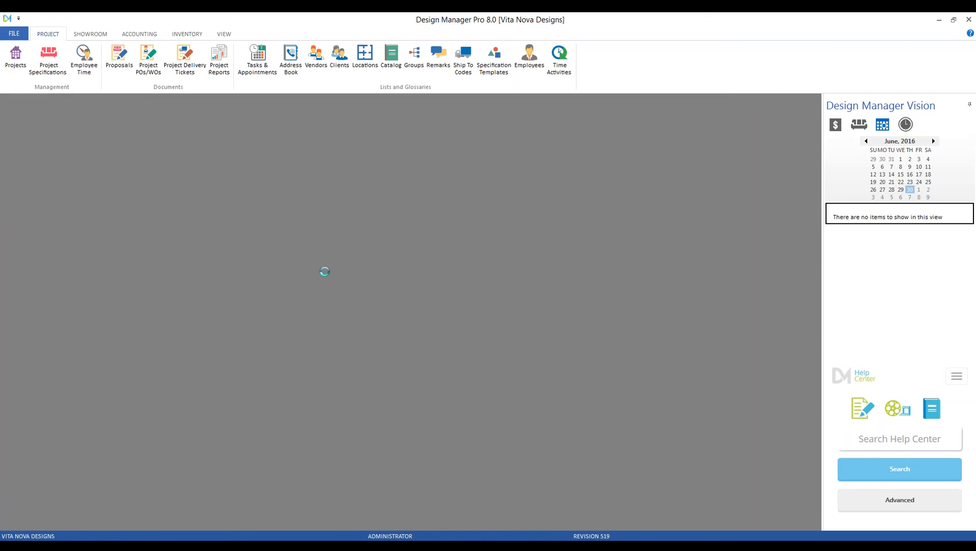
{"action": "left_click", "coordinate": [322, 306]}
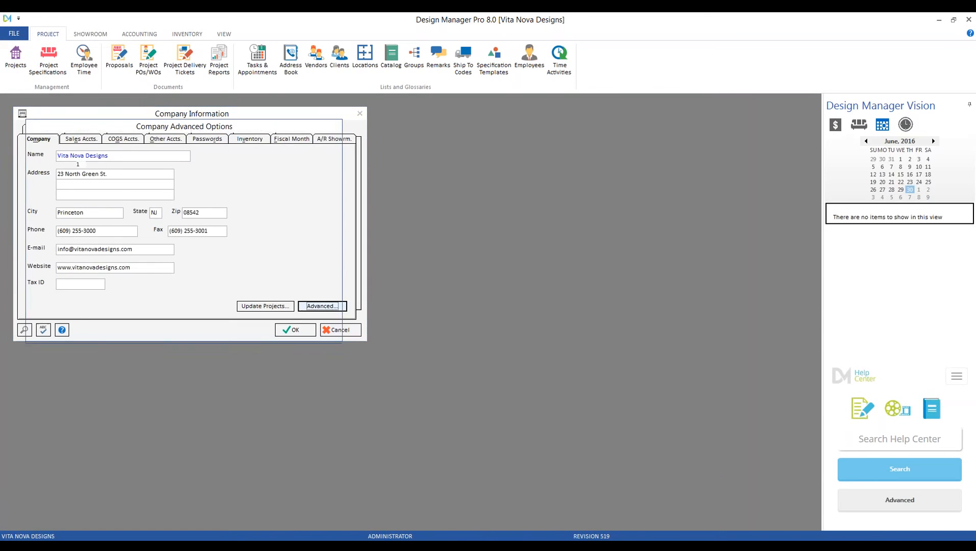
{"action": "left_click", "coordinate": [272, 142]}
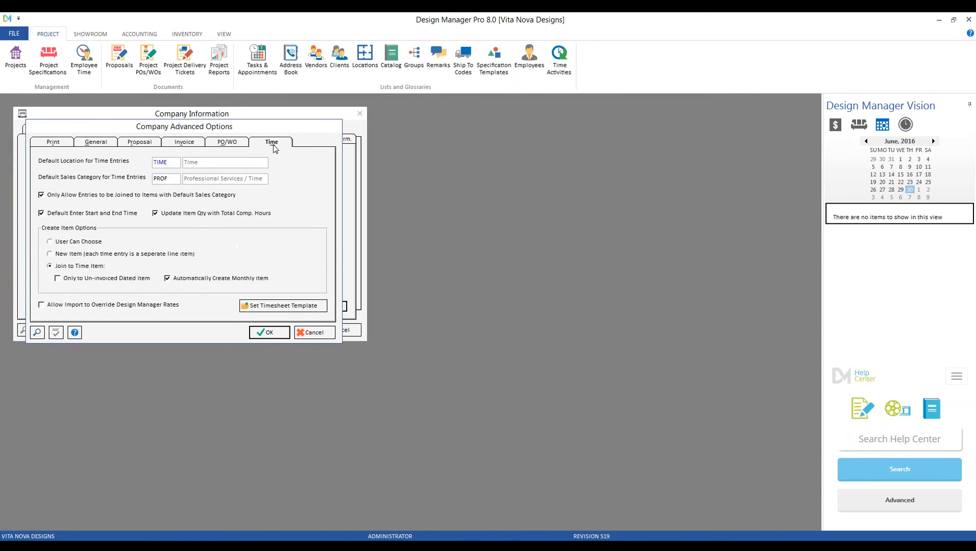
{"action": "left_click", "coordinate": [289, 309]}
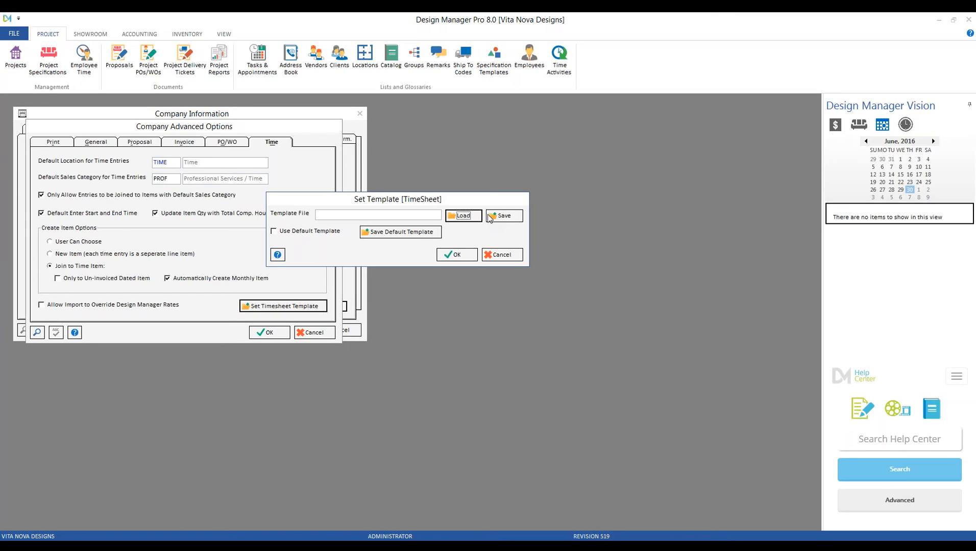
{"action": "left_click", "coordinate": [509, 255]}
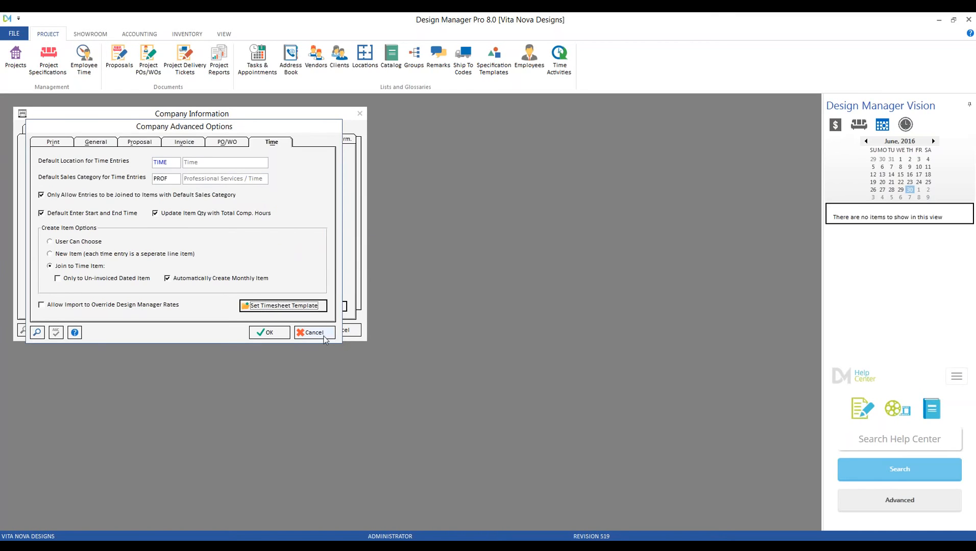
{"action": "left_click", "coordinate": [324, 336]}
{"action": "left_click", "coordinate": [355, 332]}
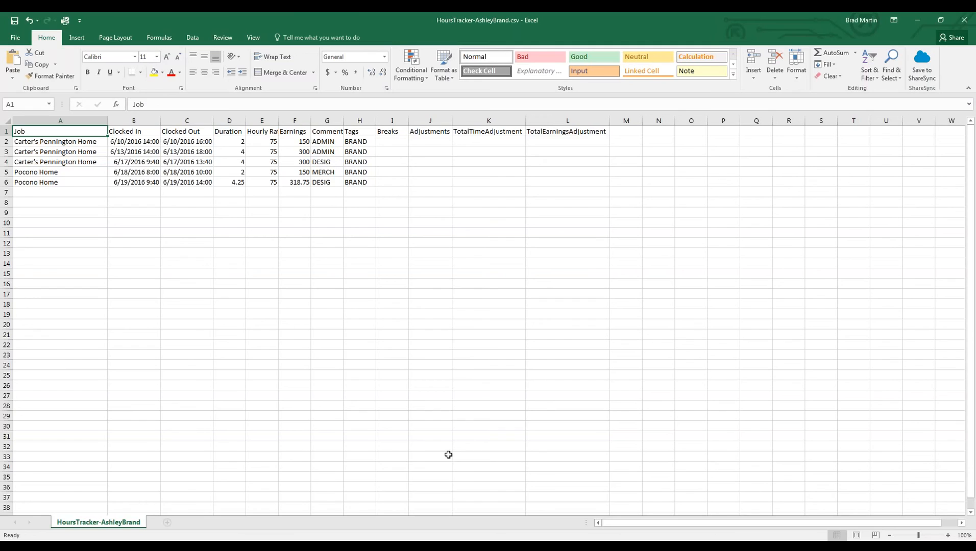
In the HoursTracker CSV file in Excel, examine the Job, Clocked In, Clocked Out, Duration, Comment and Tags columns.
{"action": "left_click", "coordinate": [91, 120]}
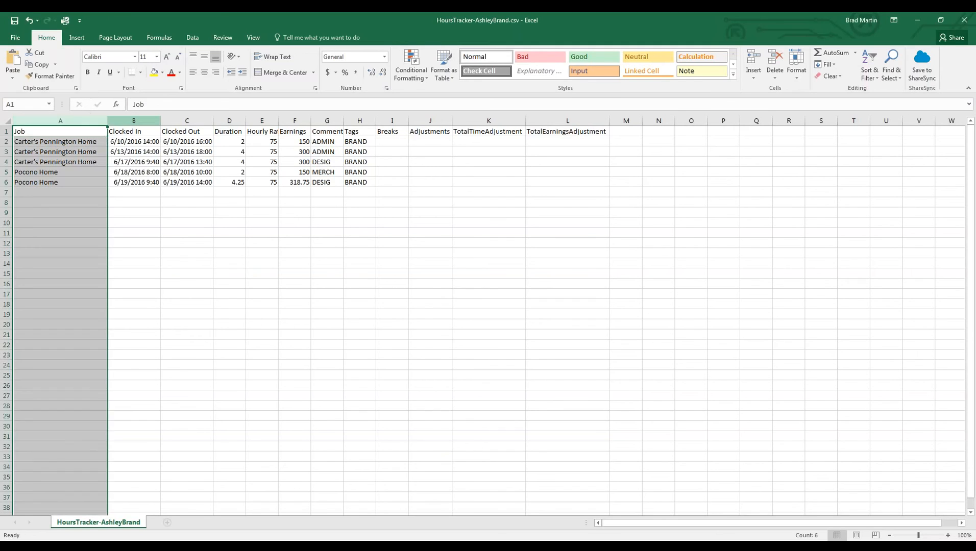
{"action": "left_click", "coordinate": [129, 121]}
{"action": "left_click", "coordinate": [187, 121]}
{"action": "left_click", "coordinate": [229, 121]}
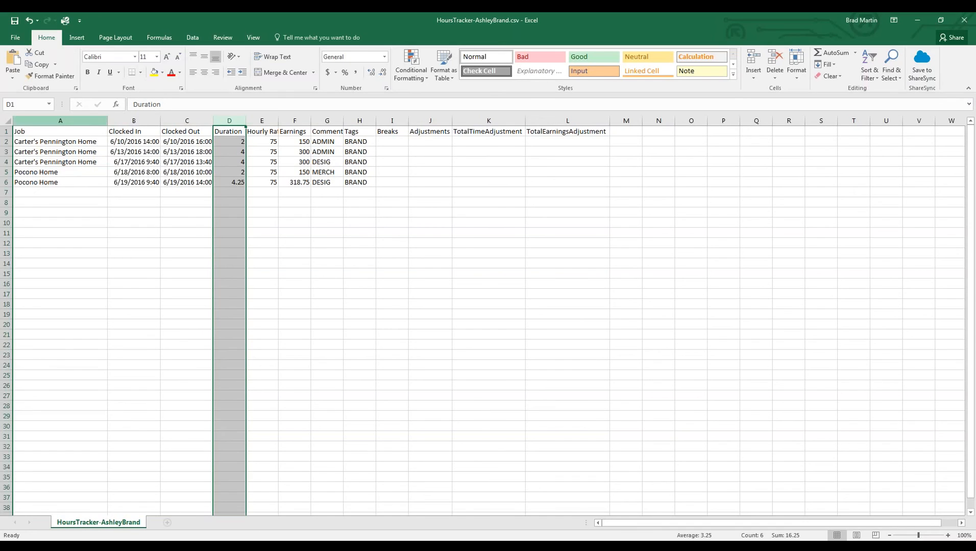
{"action": "left_click", "coordinate": [77, 120]}
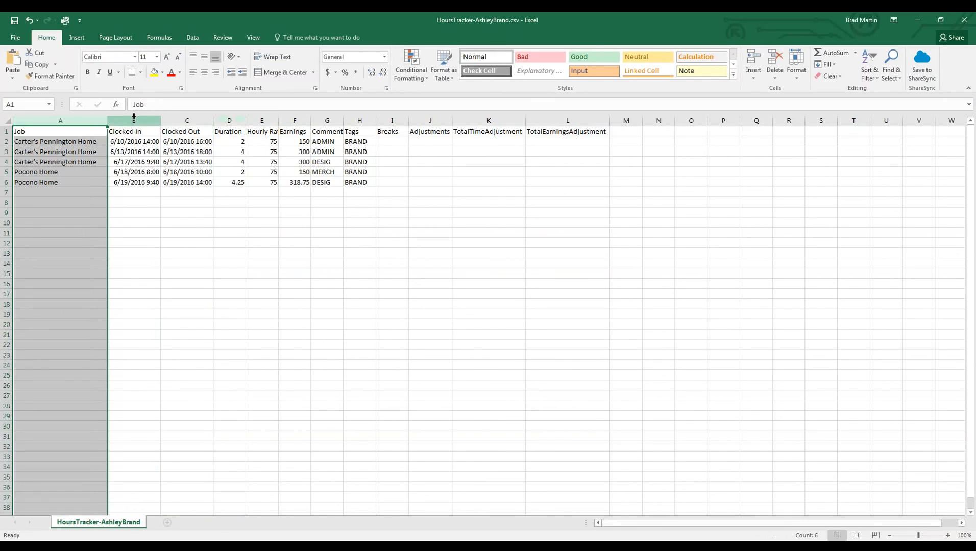
{"action": "left_click", "coordinate": [133, 120]}
{"action": "left_click", "coordinate": [187, 120]}
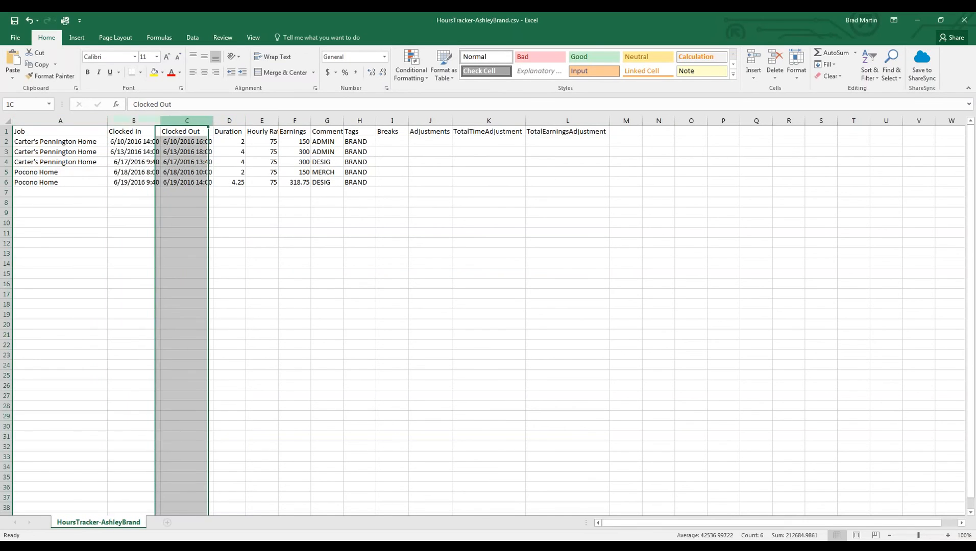
{"action": "left_click", "coordinate": [228, 121]}
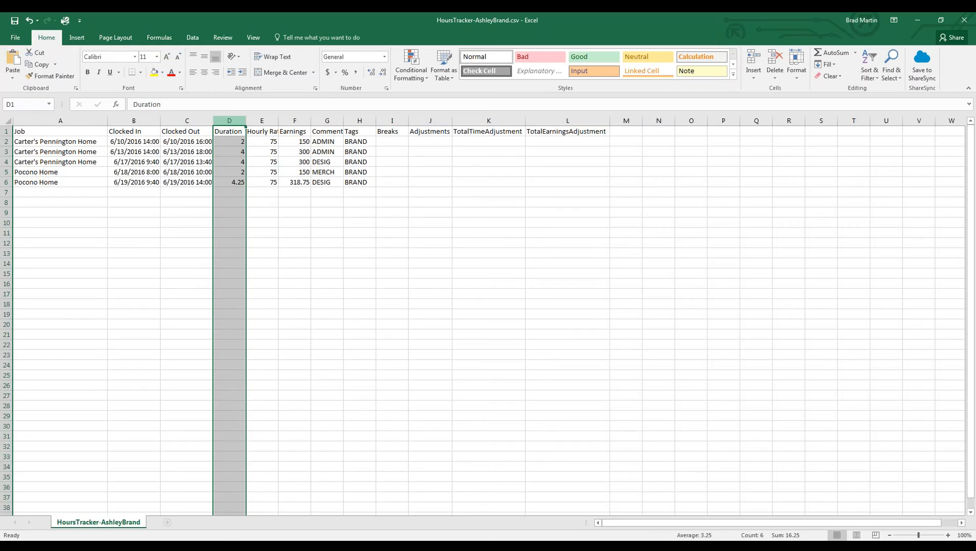
{"action": "left_click", "coordinate": [327, 121]}
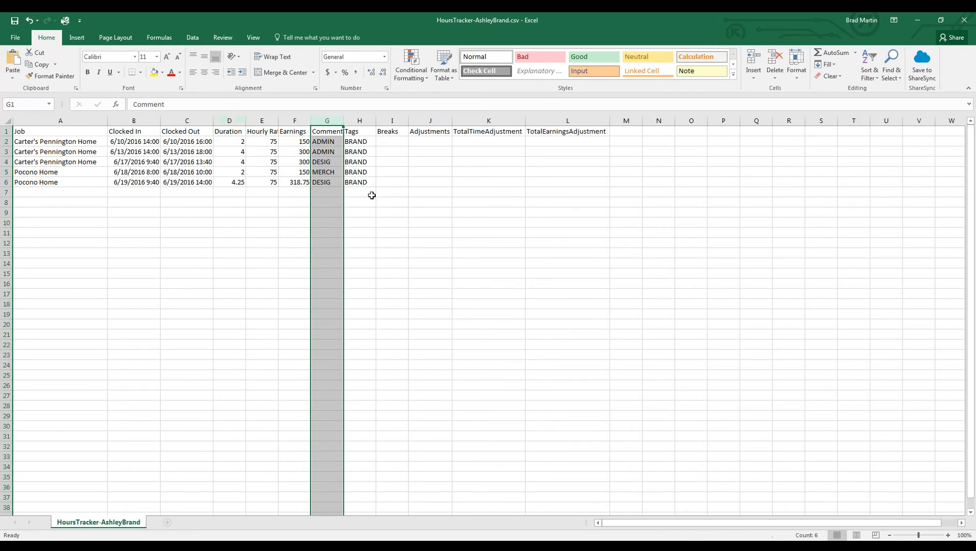
{"action": "left_click", "coordinate": [365, 121]}
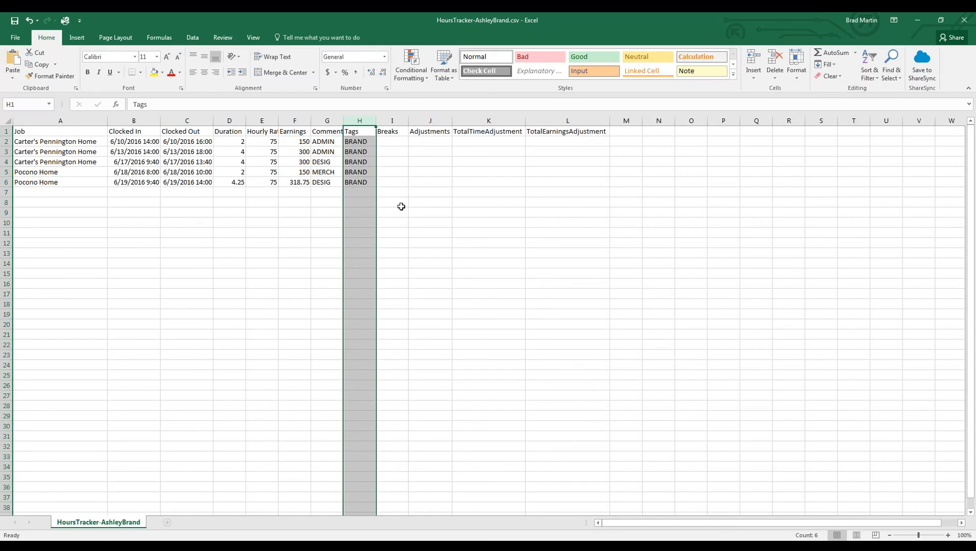
Return to Design Manager 2013 and open the employee's HoursTracker CSV file for a new time entry import.
{"action": "left_click", "coordinate": [917, 19]}
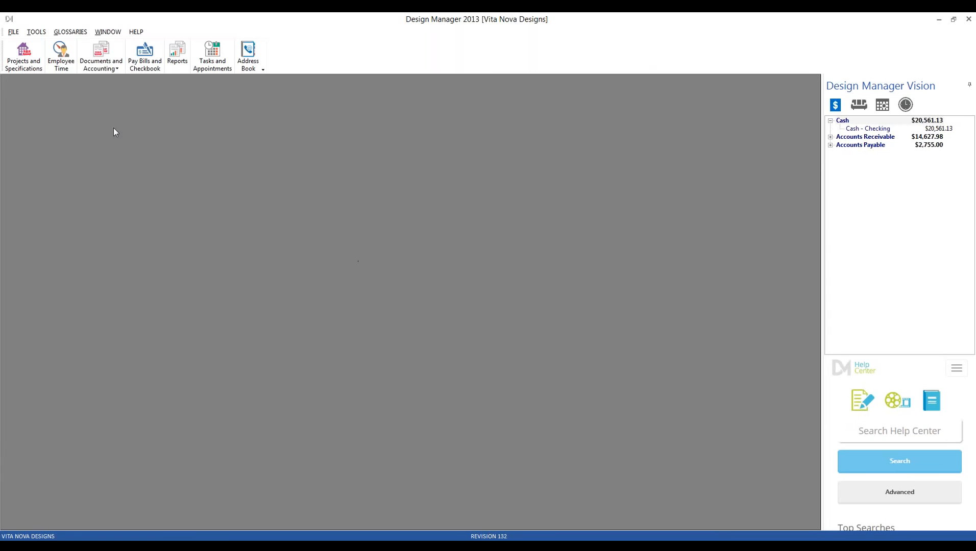
{"action": "left_click", "coordinate": [61, 53]}
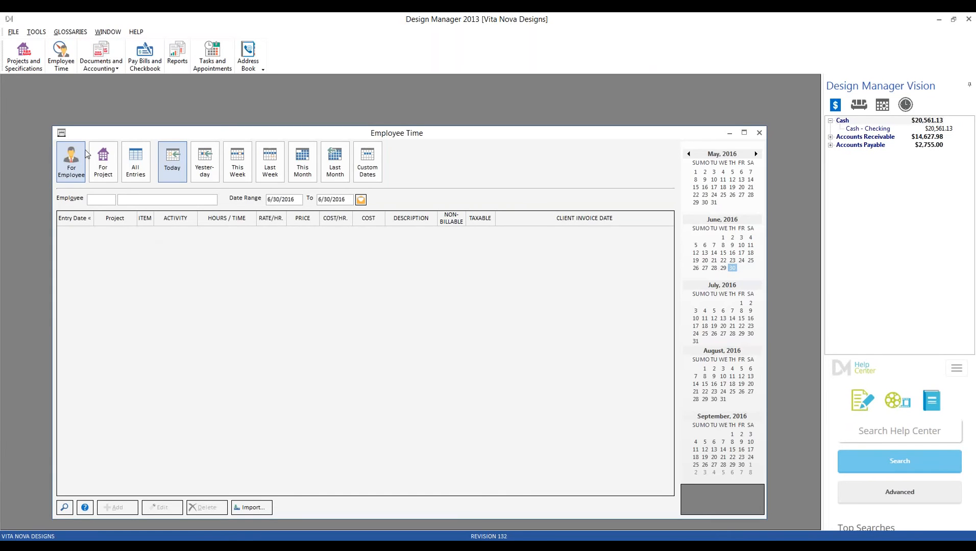
{"action": "left_click_drag", "start_coordinate": [101, 136], "coordinate": [90, 104]}
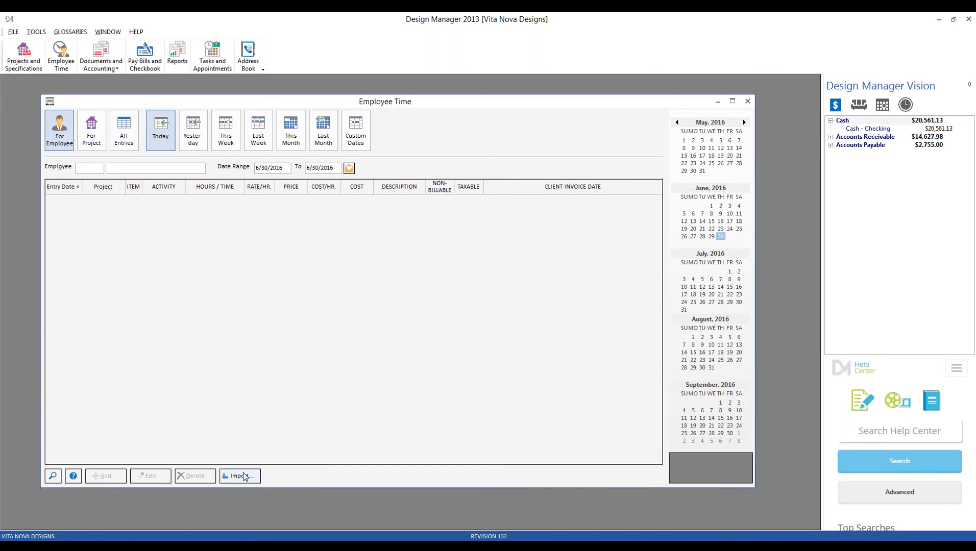
{"action": "left_click", "coordinate": [244, 477]}
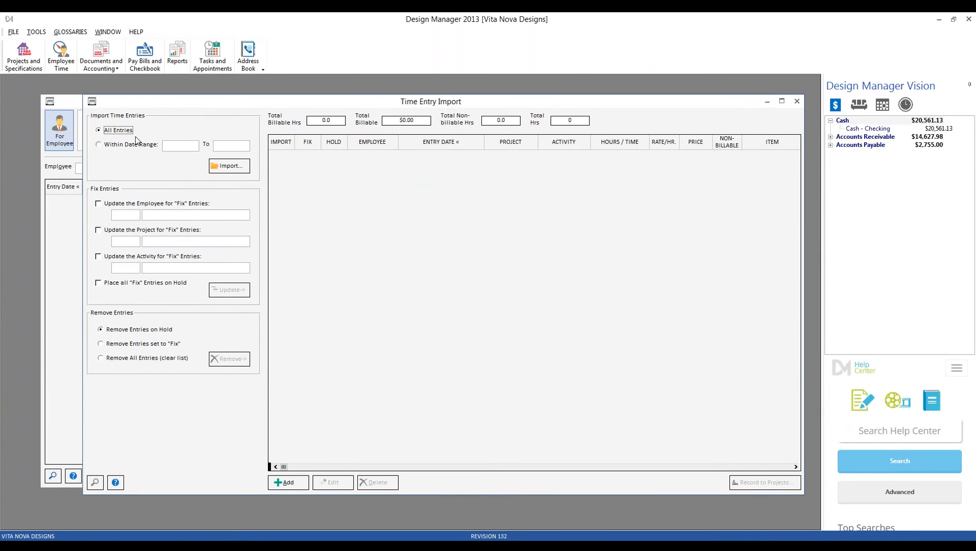
{"action": "left_click", "coordinate": [231, 168]}
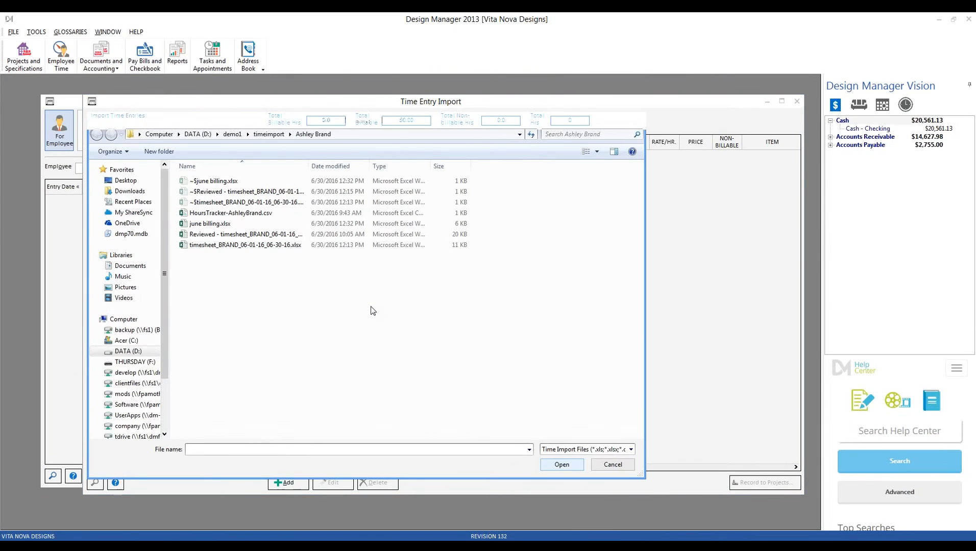
{"action": "left_click", "coordinate": [263, 214]}
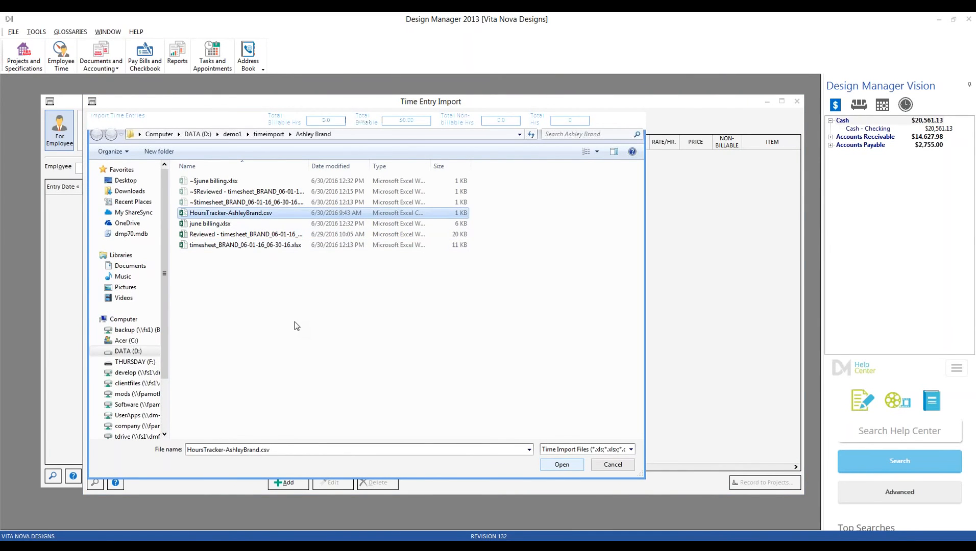
{"action": "left_click", "coordinate": [561, 466]}
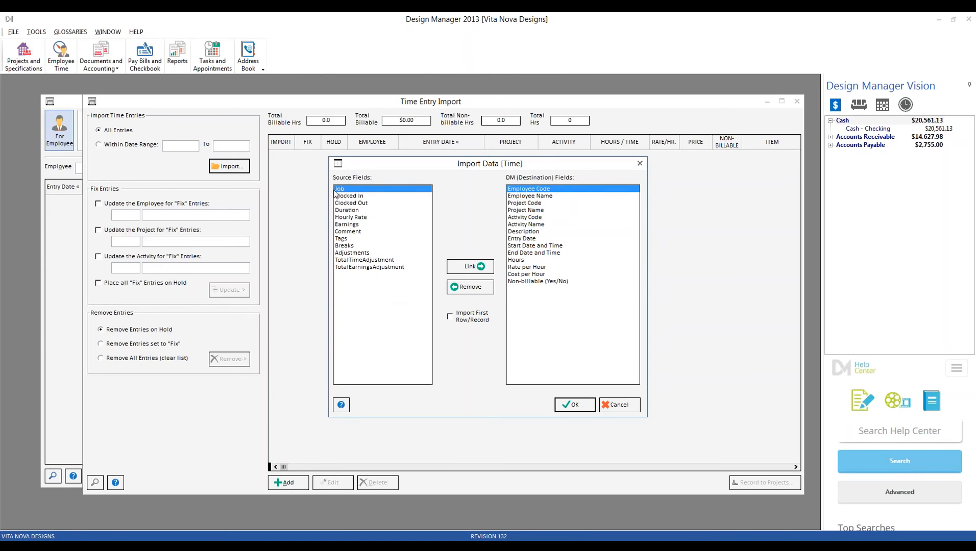
Link Job to Project Name, Clocked In to Start Date and Time, and Clocked Out to End Date and Time.
{"action": "left_click", "coordinate": [541, 210]}
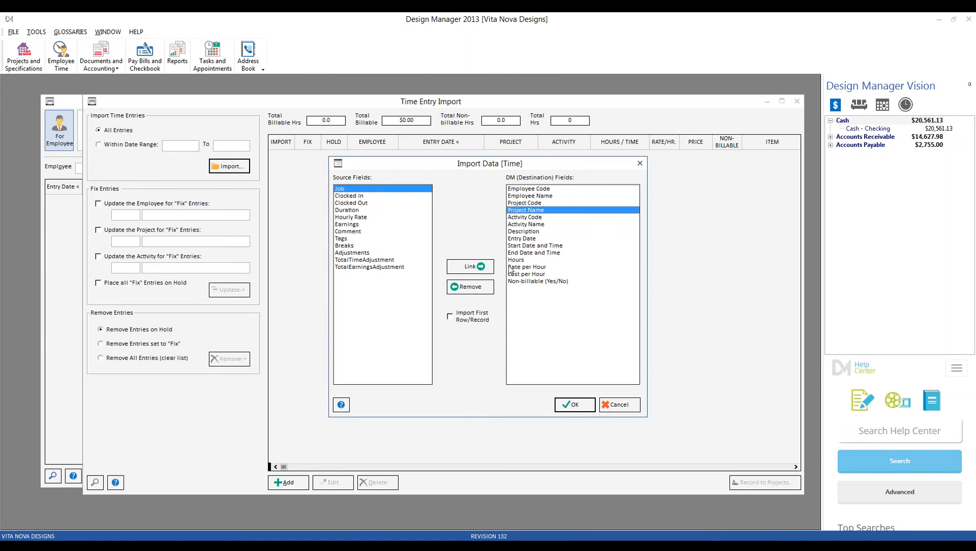
{"action": "left_click", "coordinate": [481, 268]}
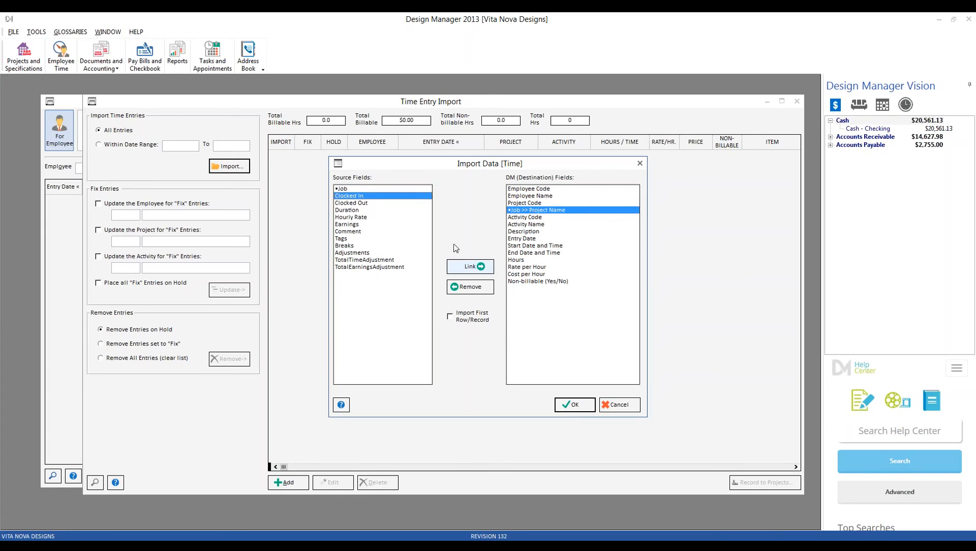
{"action": "left_click", "coordinate": [541, 246]}
{"action": "left_click", "coordinate": [475, 265]}
{"action": "left_click", "coordinate": [524, 254]}
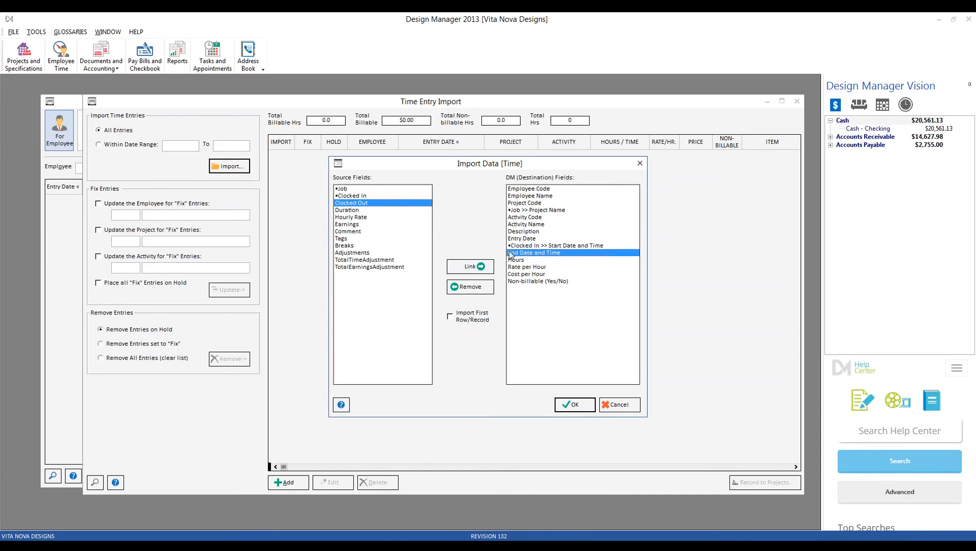
{"action": "left_click", "coordinate": [465, 268]}
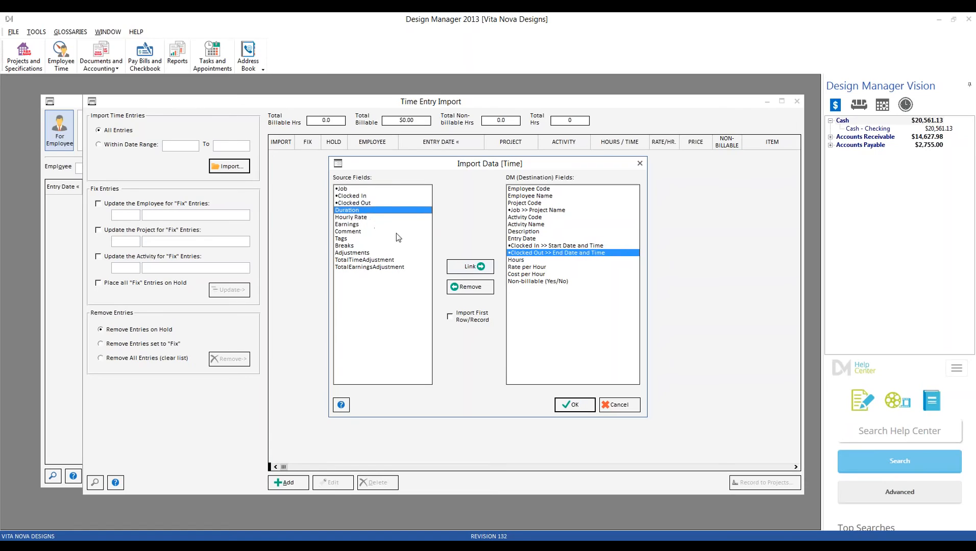
Link Duration to Hours, Hourly Rate to Rate per Hour, and Comment to Activity Code in the import mapping.
{"action": "left_click", "coordinate": [525, 261]}
{"action": "left_click", "coordinate": [480, 267]}
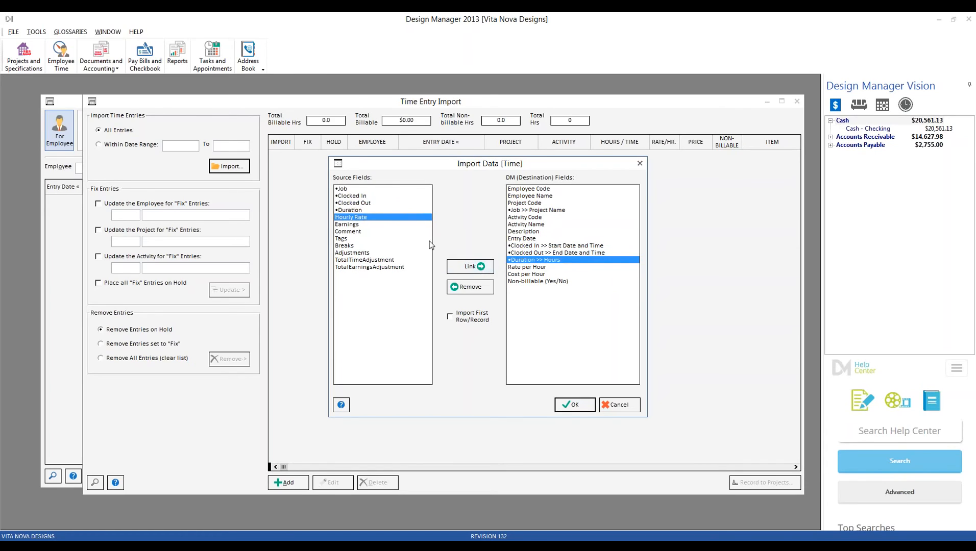
{"action": "left_click", "coordinate": [528, 267]}
{"action": "left_click", "coordinate": [480, 268]}
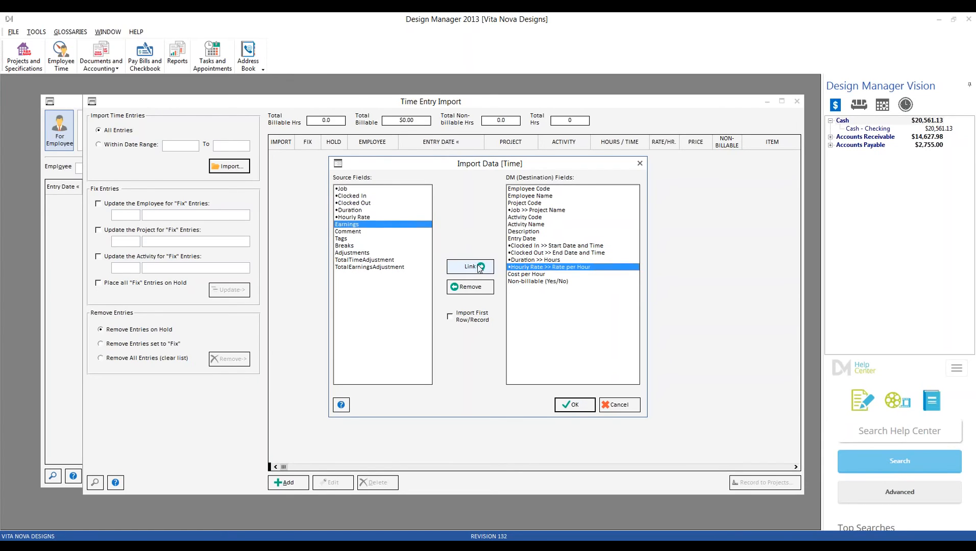
{"action": "left_click", "coordinate": [363, 232]}
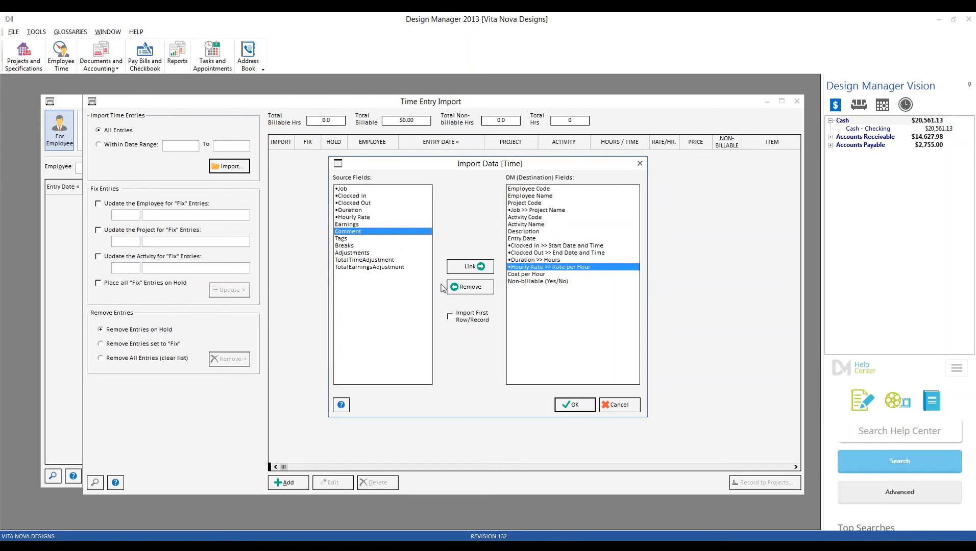
{"action": "left_click", "coordinate": [534, 220]}
{"action": "left_click", "coordinate": [481, 268]}
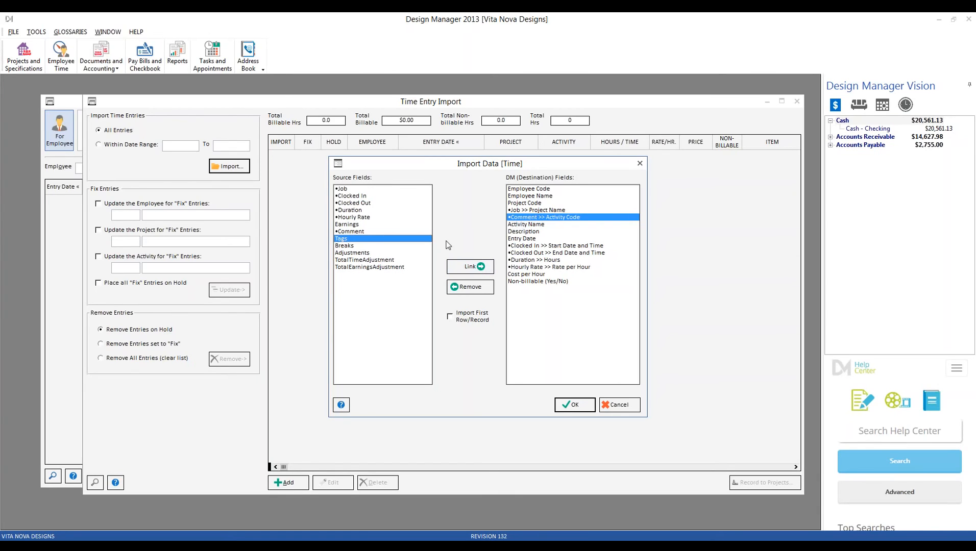
Try linking Comment to Activity Name instead of Activity Code in the import mapping.
{"action": "left_click", "coordinate": [470, 287]}
{"action": "left_click", "coordinate": [526, 225]}
{"action": "left_click", "coordinate": [481, 270]}
{"action": "left_click", "coordinate": [349, 239]}
{"action": "left_click", "coordinate": [466, 287]}
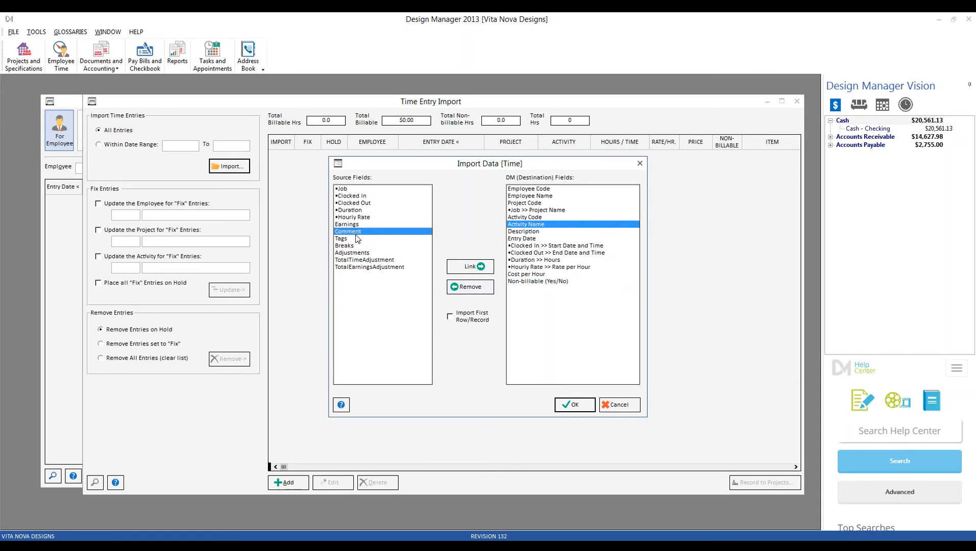
{"action": "left_click", "coordinate": [477, 270]}
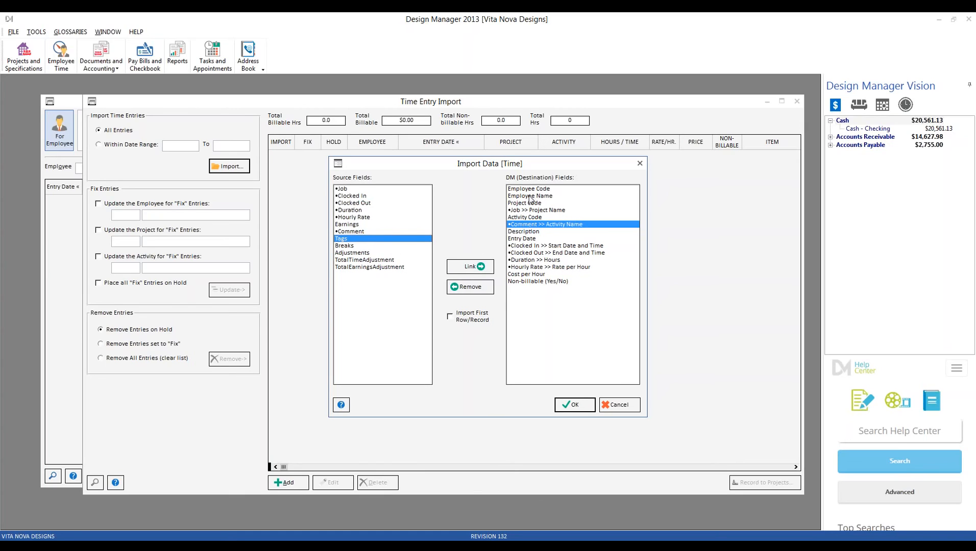
Remove the Activity Name link and link Comment back to Activity Code.
{"action": "left_click", "coordinate": [474, 285]}
{"action": "left_click", "coordinate": [518, 218]}
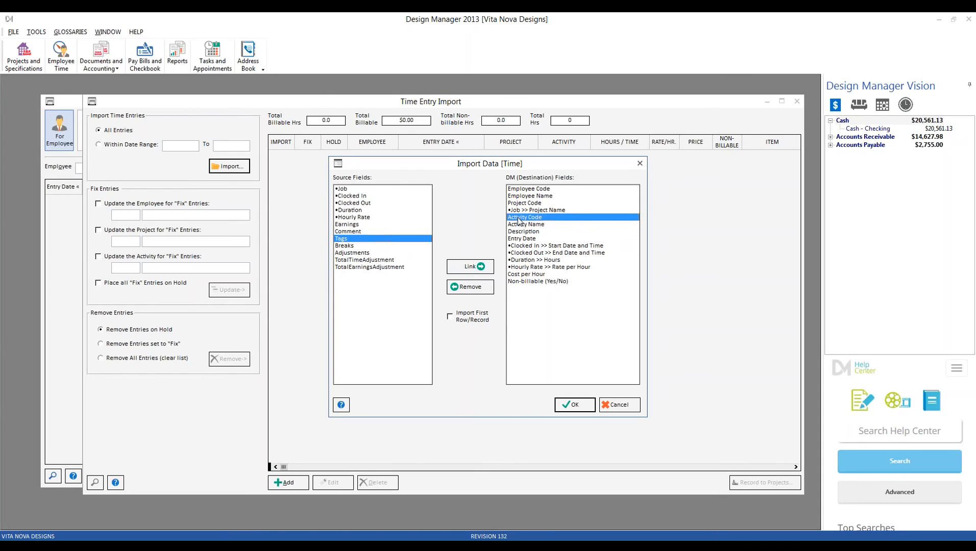
{"action": "left_click", "coordinate": [350, 232]}
{"action": "left_click", "coordinate": [471, 267]}
Link Tags to Employee Code and import the HoursTracker entries with this field mapping.
{"action": "left_click", "coordinate": [533, 189]}
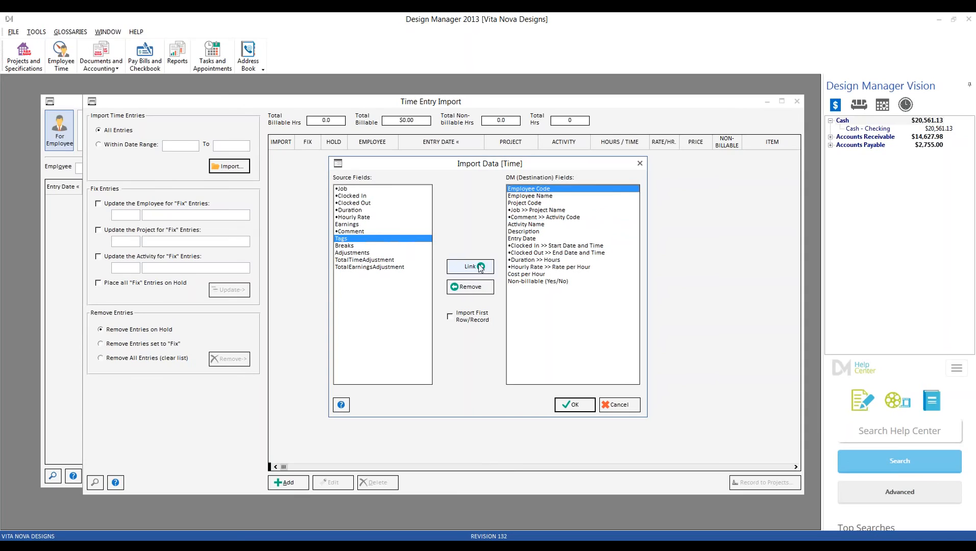
{"action": "left_click", "coordinate": [476, 268]}
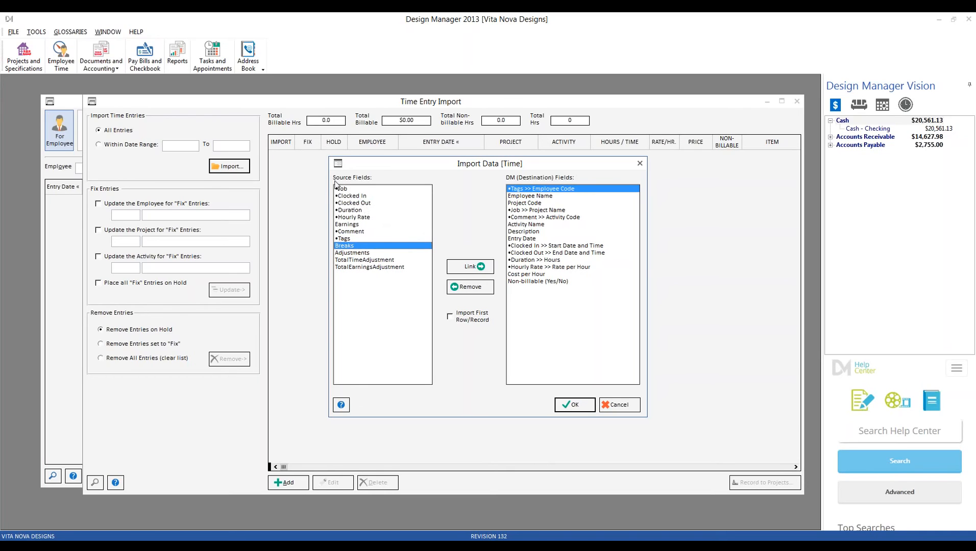
{"action": "left_click", "coordinate": [574, 405]}
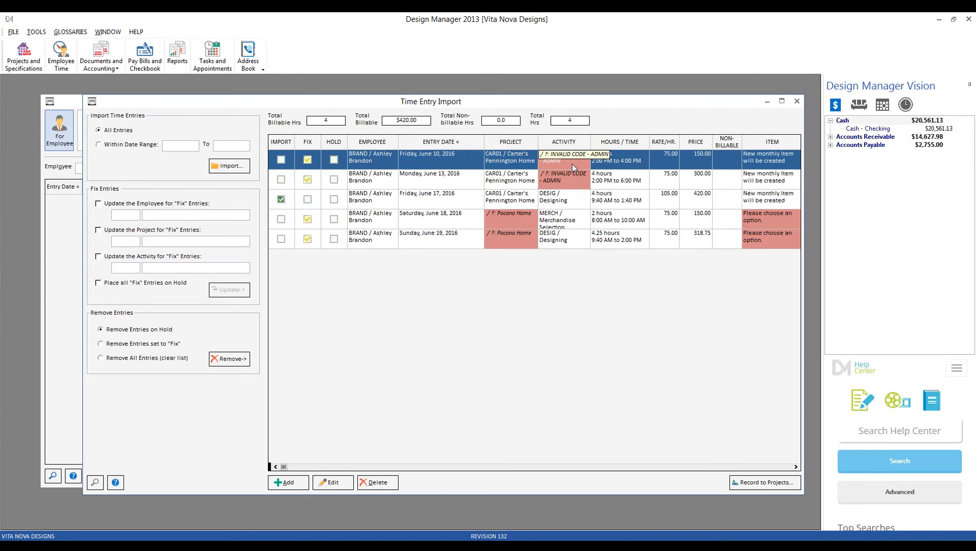
Check the June 18 entry against its Pocono Home job in the HoursTracker CSV file in Excel, and return to Design Manager 2013.
{"action": "left_click", "coordinate": [455, 225]}
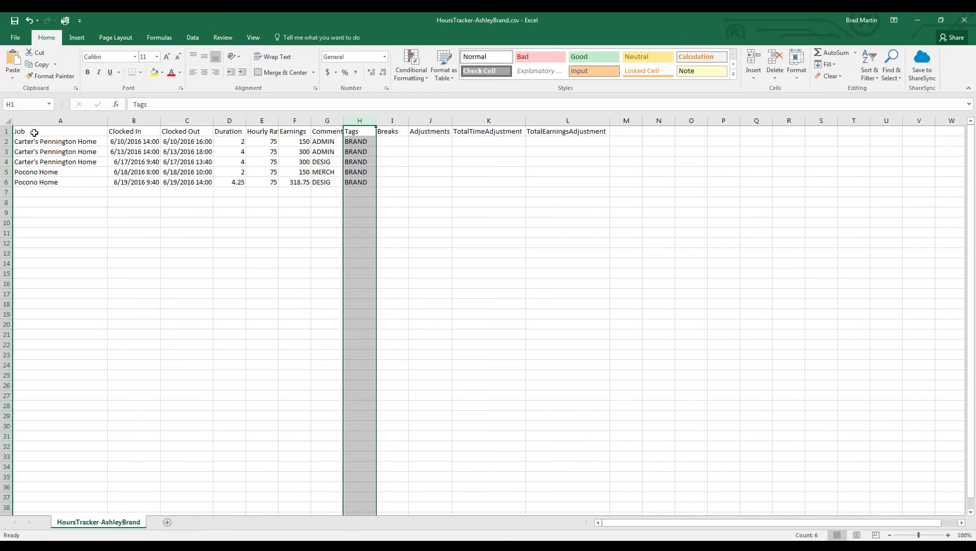
{"action": "left_click", "coordinate": [67, 172]}
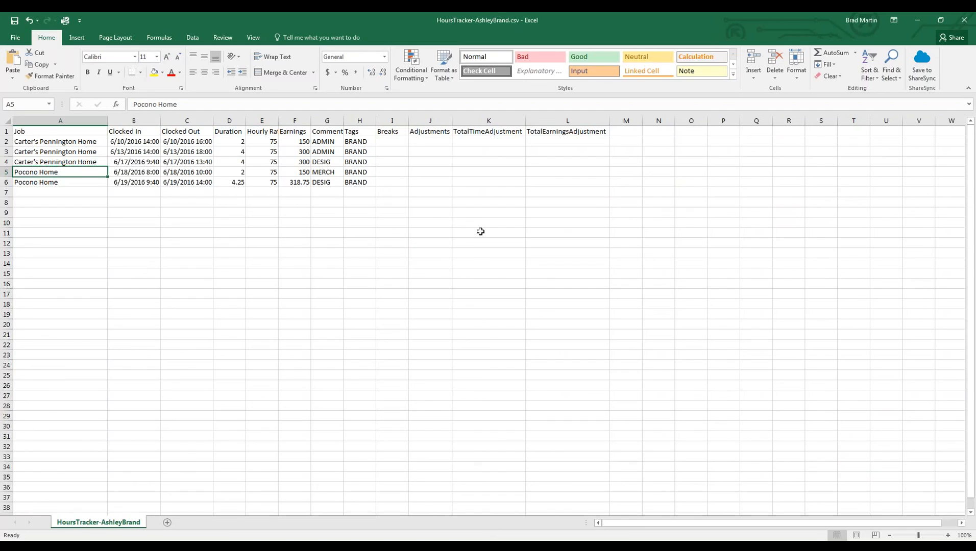
{"action": "left_click", "coordinate": [917, 20]}
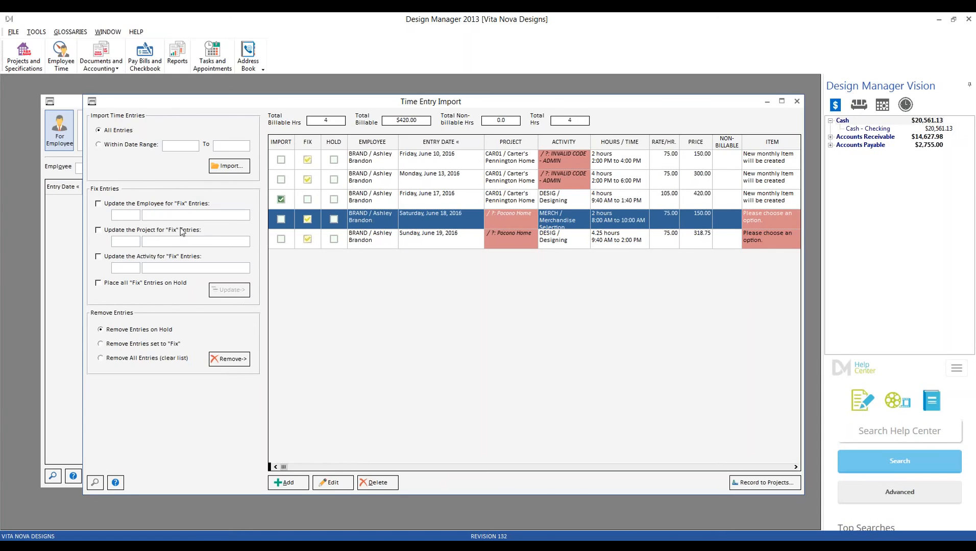
Enable updating the project for the "Fix" entries and choose project HIL01.
{"action": "left_click", "coordinate": [98, 231]}
{"action": "left_click", "coordinate": [135, 243]}
{"action": "left_click", "coordinate": [94, 482]}
{"action": "left_click", "coordinate": [157, 245]}
{"action": "left_click", "coordinate": [375, 282]}
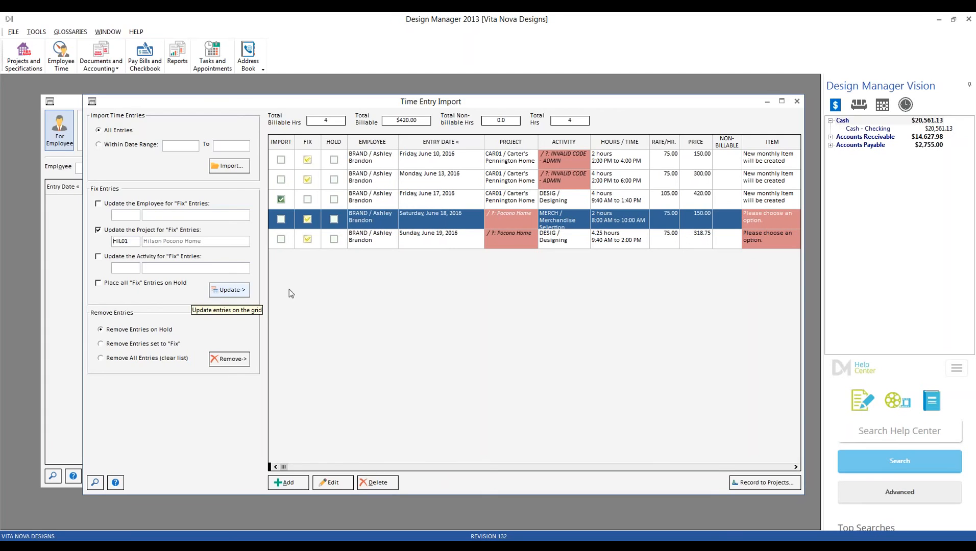
Put the June 10 and June 13 entries with the invalid ADMIN activity on hold.
{"action": "left_click", "coordinate": [325, 232]}
{"action": "left_click", "coordinate": [310, 238]}
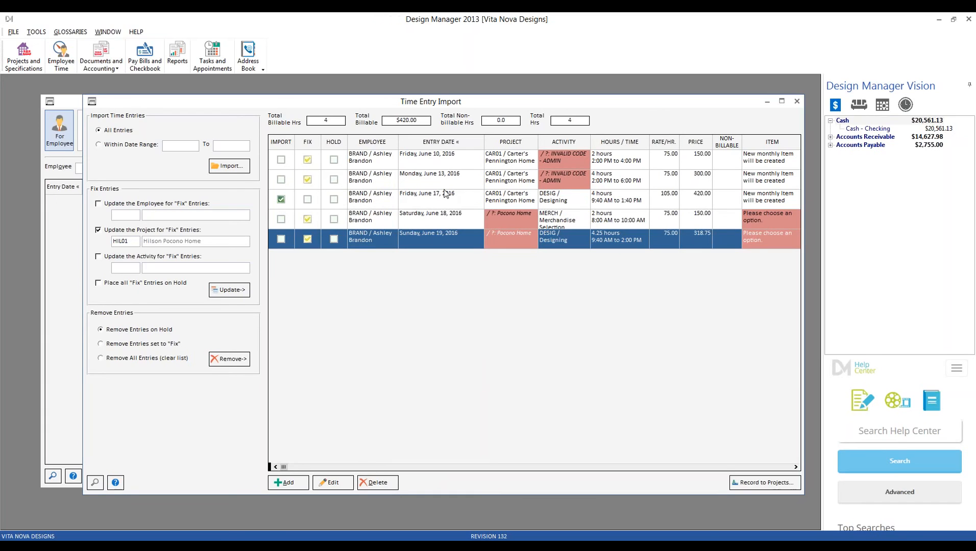
{"action": "left_click", "coordinate": [334, 160]}
{"action": "left_click", "coordinate": [334, 180]}
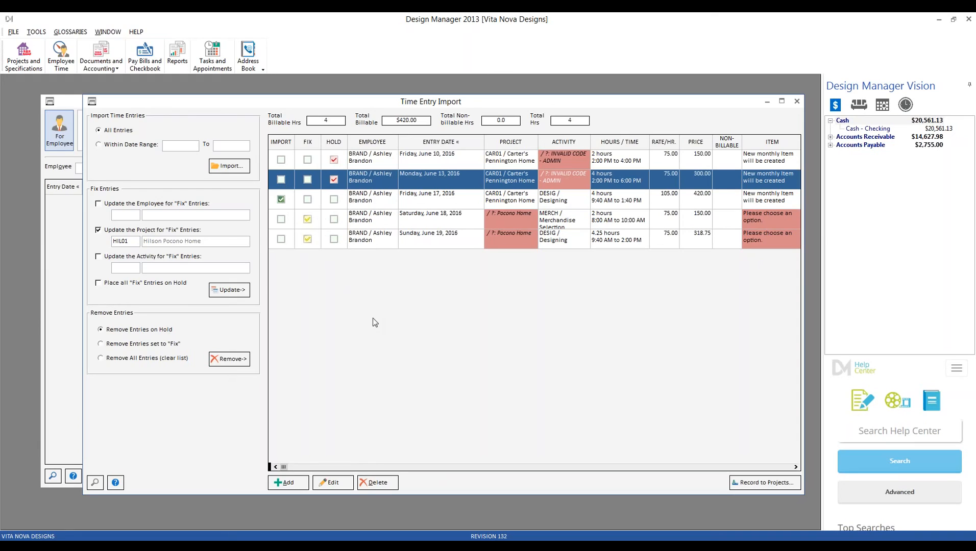
Apply the HIL01 project update to all entries marked "Fix".
{"action": "left_click", "coordinate": [236, 292]}
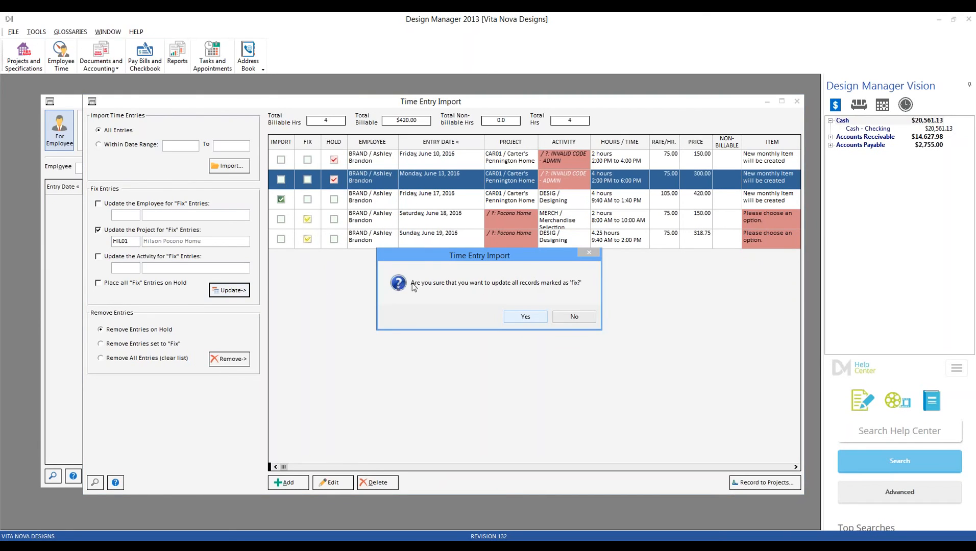
{"action": "left_click", "coordinate": [525, 316]}
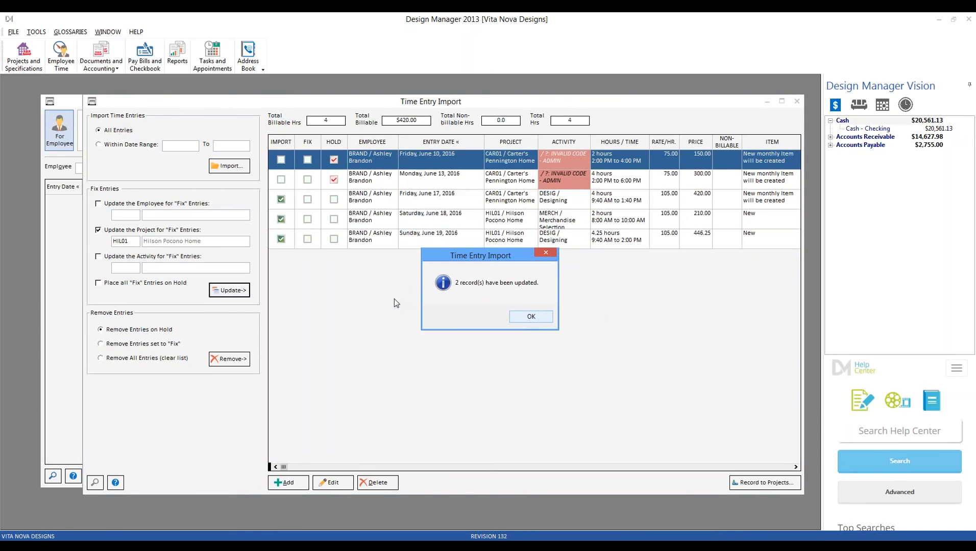
{"action": "left_click", "coordinate": [531, 316]}
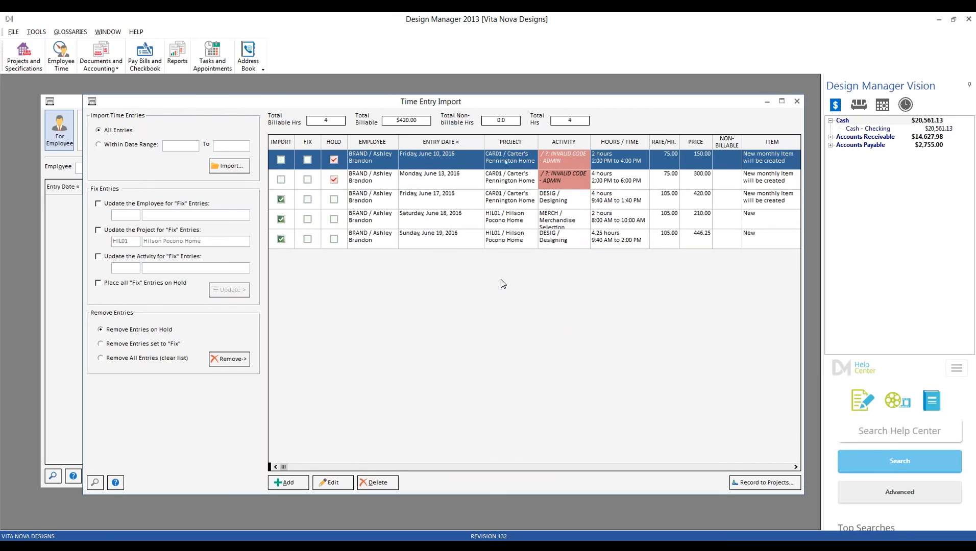
Mark the June 10 and June 13 entries as "Fix" and update their activity to DESIG (Designing).
{"action": "left_click", "coordinate": [309, 159]}
{"action": "left_click", "coordinate": [307, 179]}
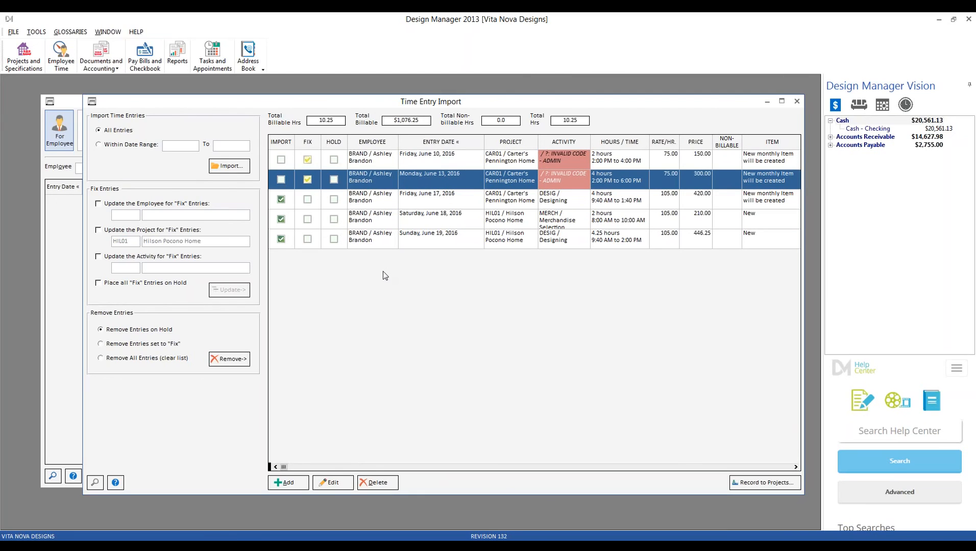
{"action": "left_click", "coordinate": [99, 258]}
{"action": "left_click", "coordinate": [94, 482]}
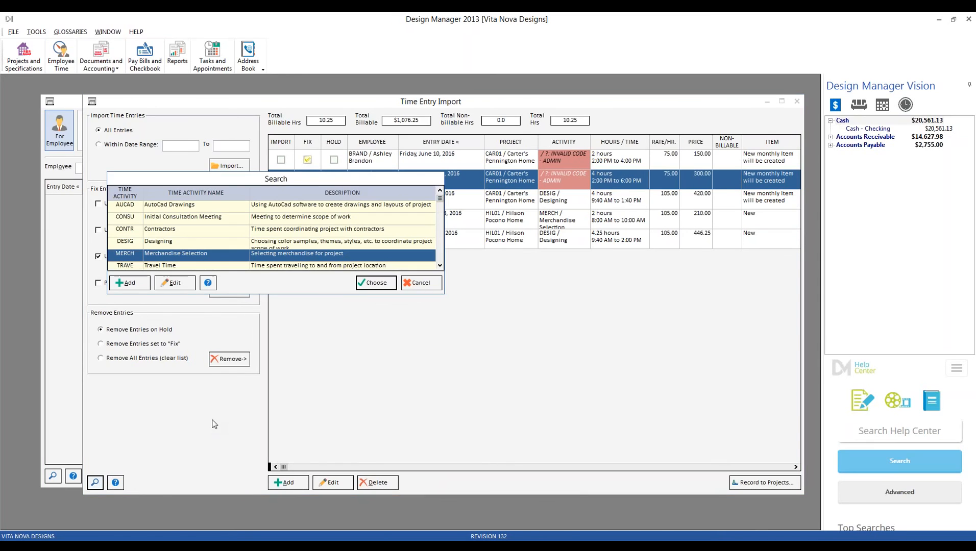
{"action": "left_click", "coordinate": [157, 246]}
{"action": "left_click", "coordinate": [374, 283]}
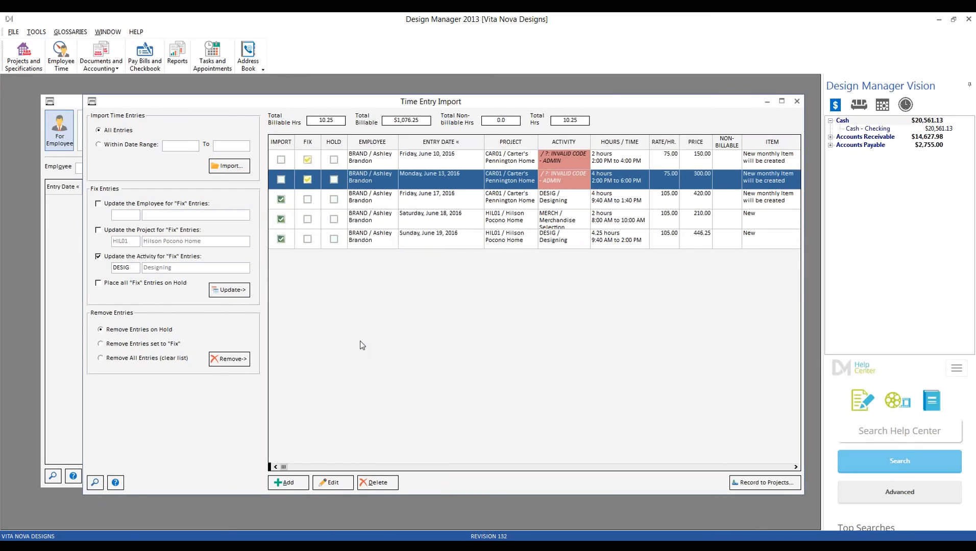
{"action": "left_click", "coordinate": [228, 290]}
{"action": "left_click", "coordinate": [520, 318]}
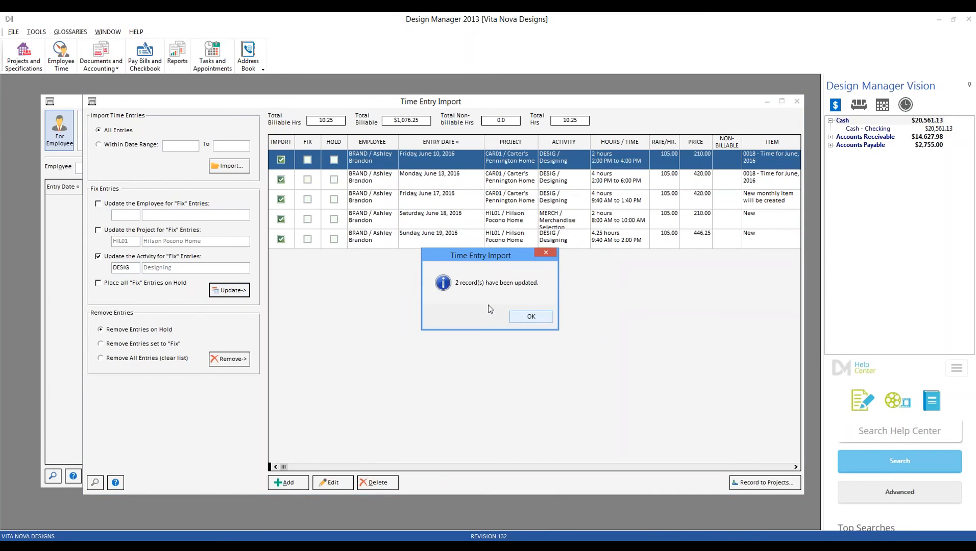
{"action": "left_click", "coordinate": [530, 317]}
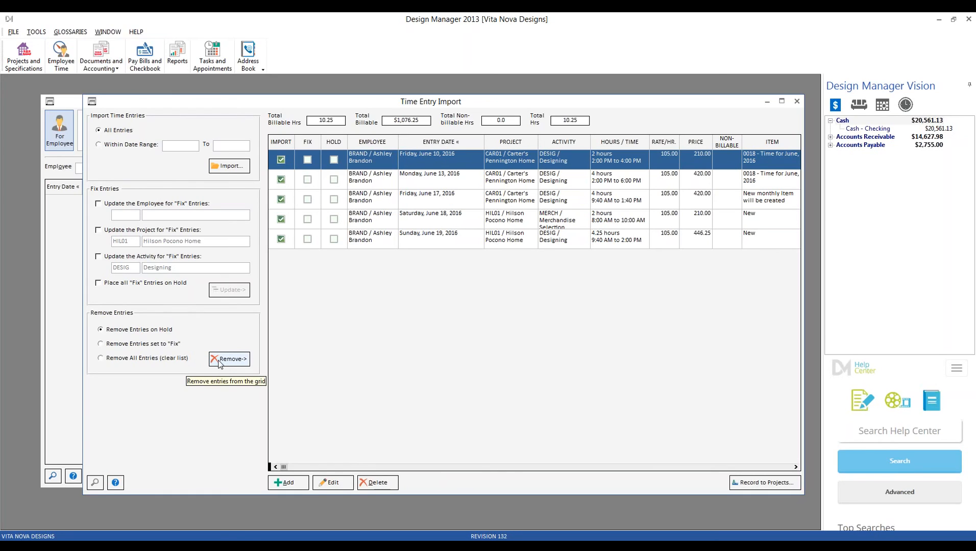
Go through the removal options for entries set to "Fix" and for all entries without removing anything.
{"action": "left_click", "coordinate": [146, 345]}
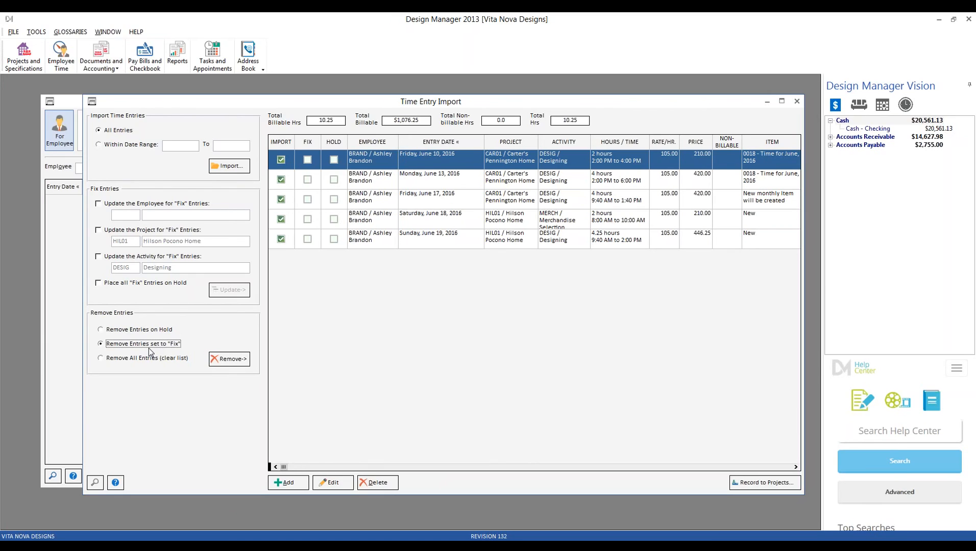
{"action": "left_click", "coordinate": [149, 359]}
Record all entries set for import to their respective projects and close the Time Entry Import window.
{"action": "left_click", "coordinate": [763, 483]}
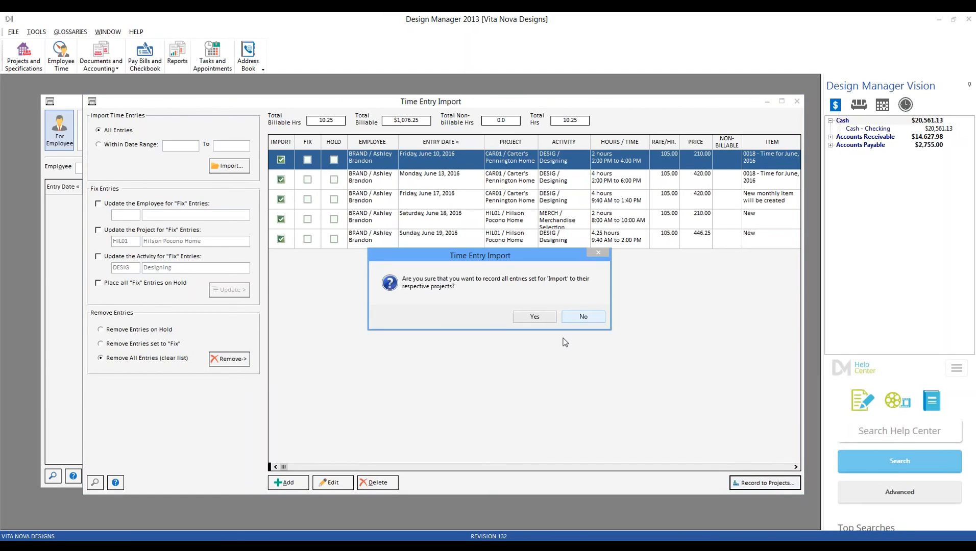
{"action": "left_click", "coordinate": [534, 317]}
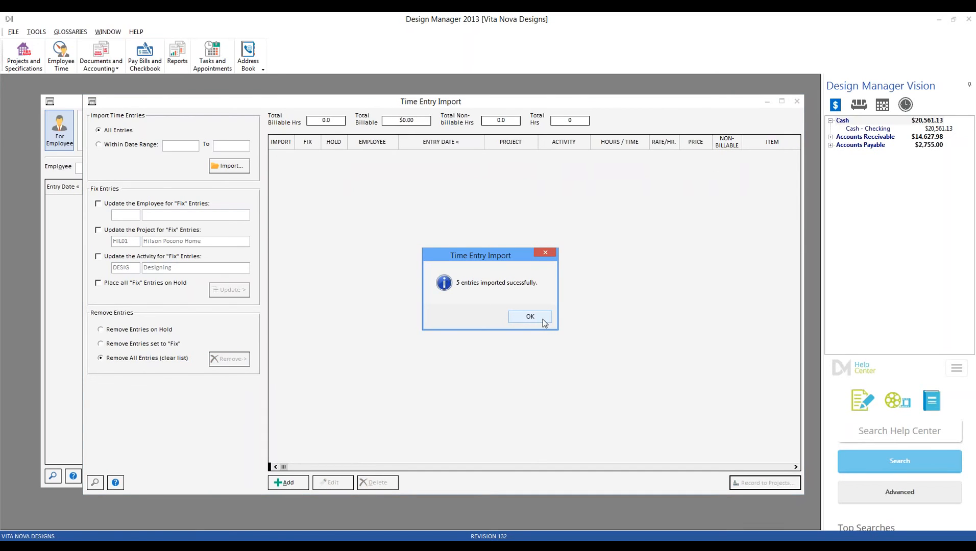
{"action": "left_click", "coordinate": [540, 316]}
{"action": "left_click", "coordinate": [796, 101]}
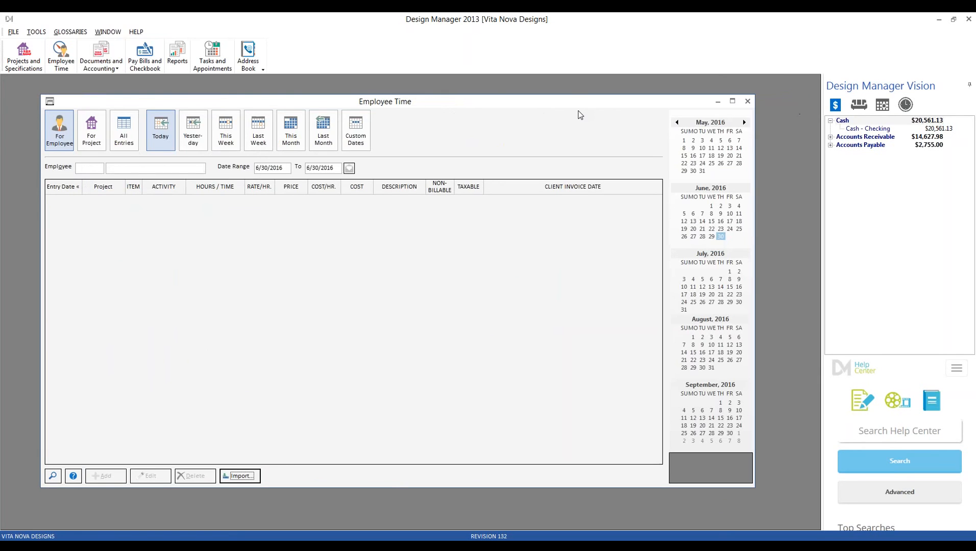